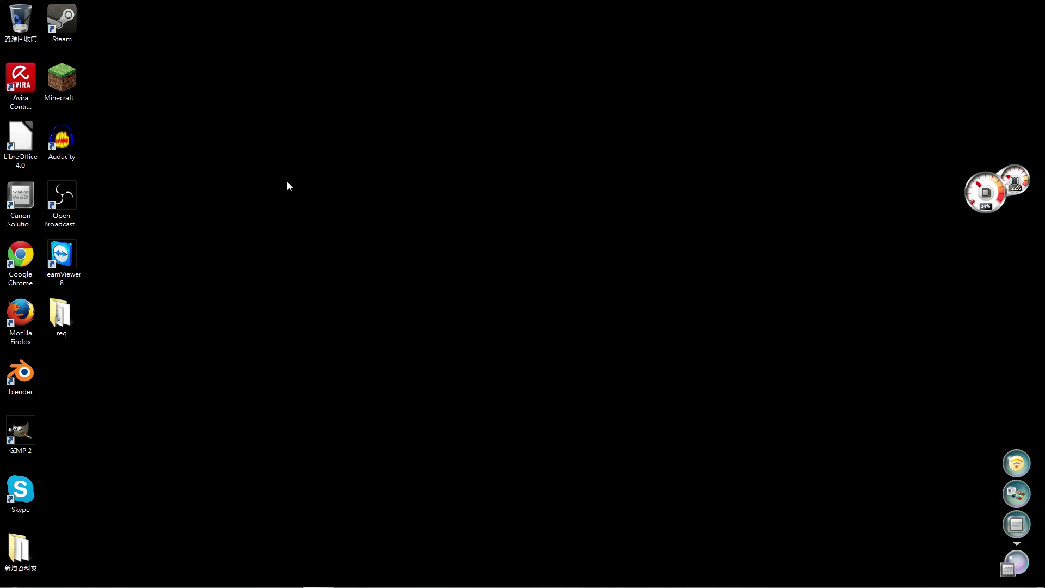
- Open the req folder from the desktop
{"action": "left_click_drag", "start_coordinate": [240, 137], "coordinate": [715, 449]}
{"action": "left_click_drag", "start_coordinate": [811, 505], "coordinate": [240, 141]}
{"action": "mouse_move", "coordinate": [482, 571]}
{"action": "double_click", "coordinate": [61, 316]}
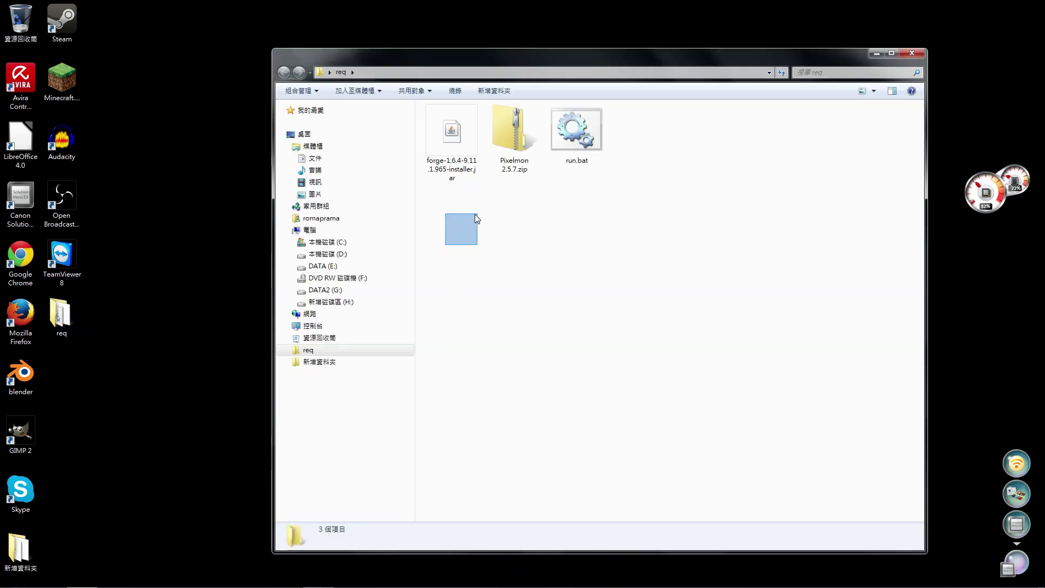
- Examine the Forge 1.6.4 installer, the Pixelmon 2.5.7 zip and run.bat in the req folder
{"action": "left_click_drag", "start_coordinate": [474, 214], "coordinate": [611, 198]}
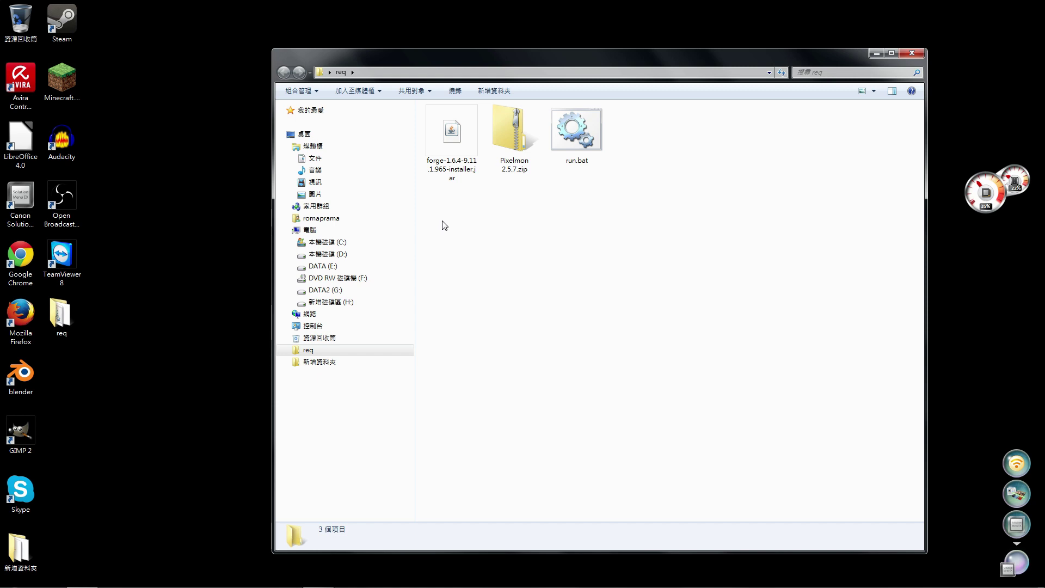
{"action": "left_click_drag", "start_coordinate": [444, 225], "coordinate": [508, 109]}
{"action": "left_click_drag", "start_coordinate": [528, 212], "coordinate": [447, 148]}
{"action": "left_click", "coordinate": [597, 217]}
{"action": "mouse_move", "coordinate": [568, 197]}
{"action": "left_mouse_down"}
{"action": "mouse_move", "coordinate": [641, 106]}
{"action": "mouse_move", "coordinate": [640, 122]}
{"action": "mouse_move", "coordinate": [573, 198]}
{"action": "left_mouse_up"}
{"action": "left_click_drag", "start_coordinate": [636, 128], "coordinate": [579, 205]}
{"action": "left_click", "coordinate": [639, 140]}
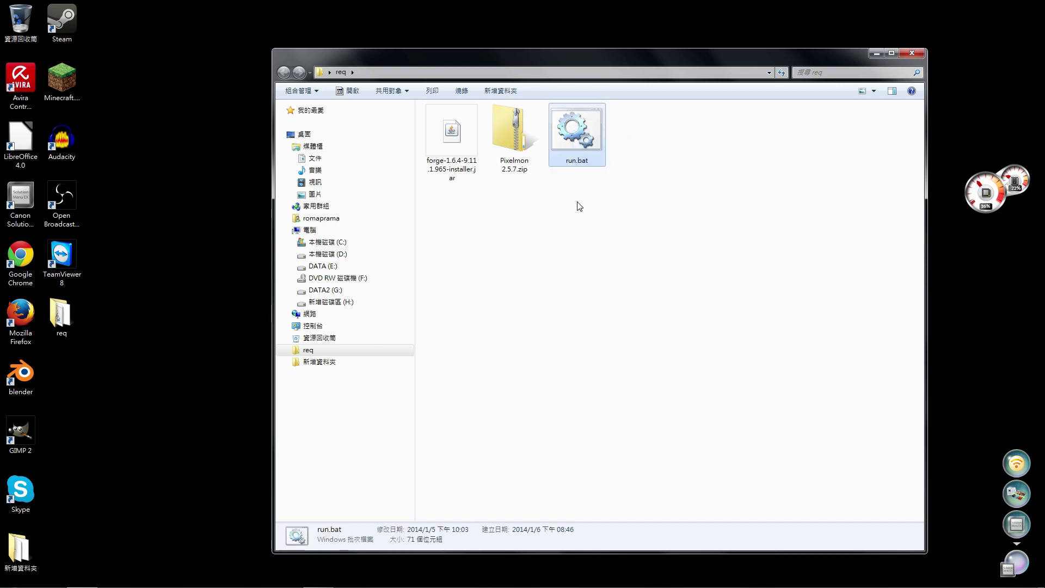
{"action": "left_click", "coordinate": [578, 206]}
{"action": "left_click_drag", "start_coordinate": [681, 65], "coordinate": [661, 62]}
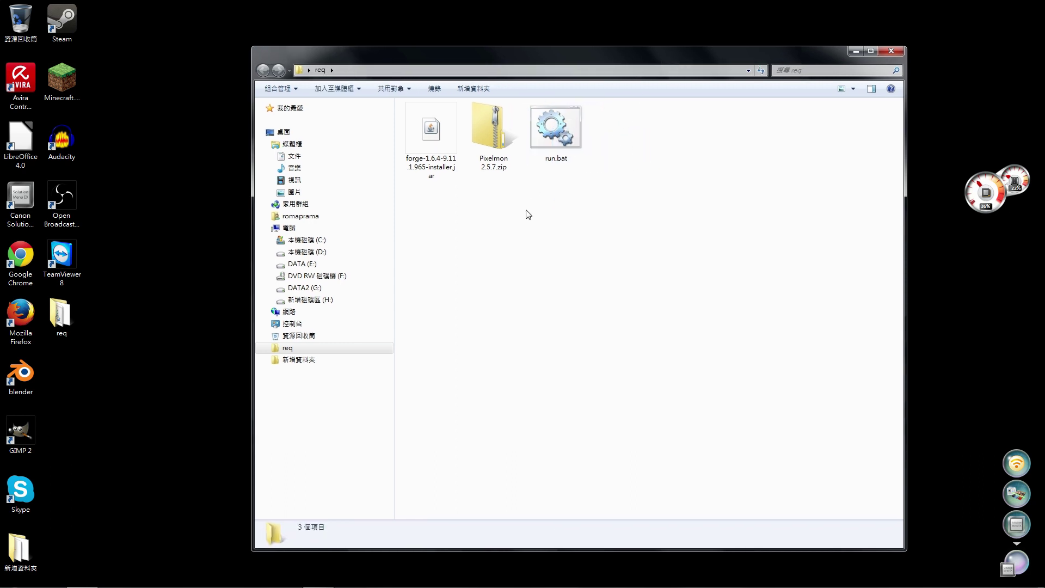
{"action": "left_click", "coordinate": [437, 134]}
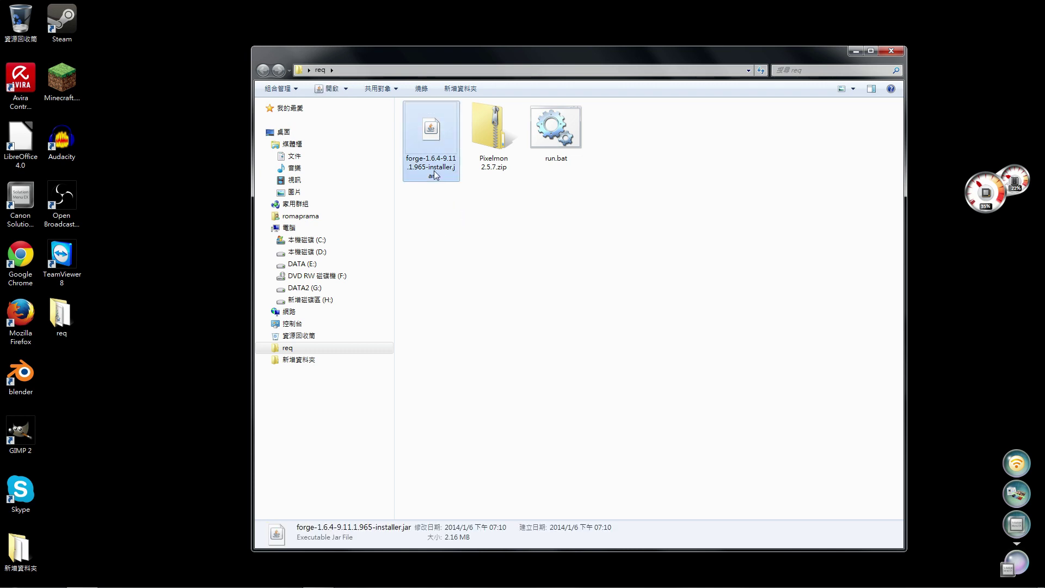
{"action": "left_click", "coordinate": [479, 129]}
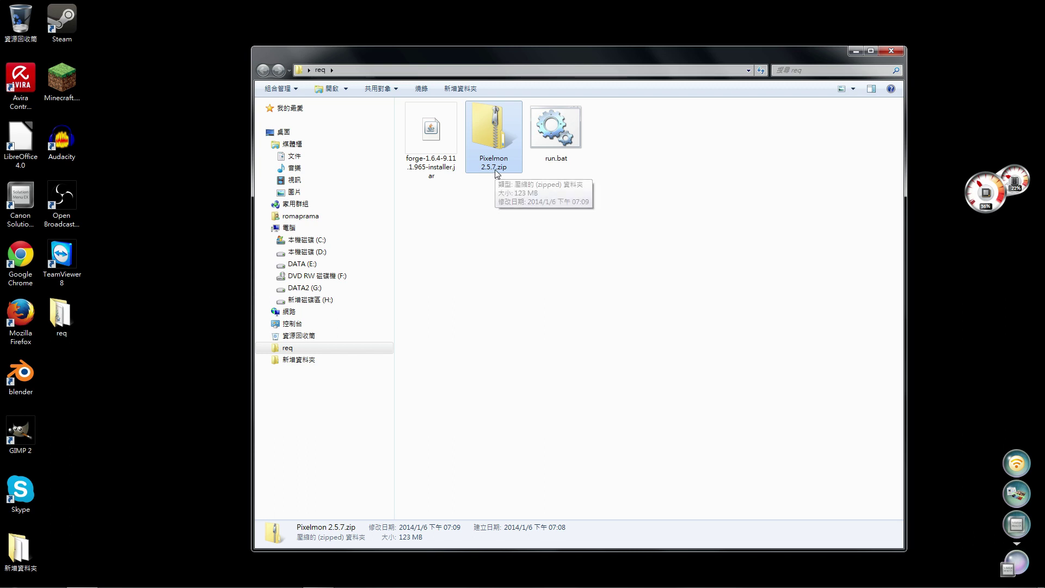
{"action": "left_click", "coordinate": [518, 213]}
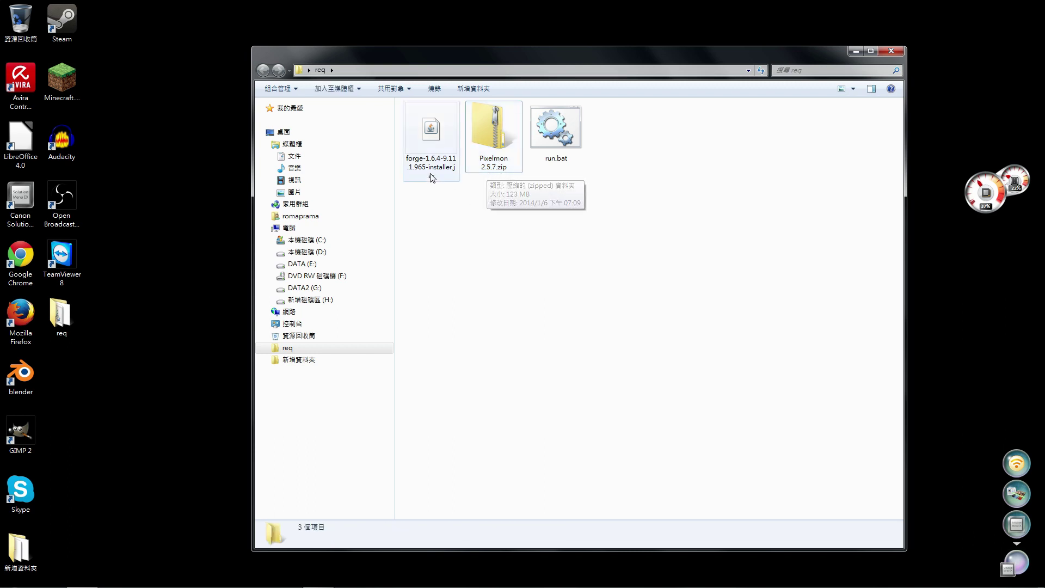
{"action": "left_click", "coordinate": [448, 181]}
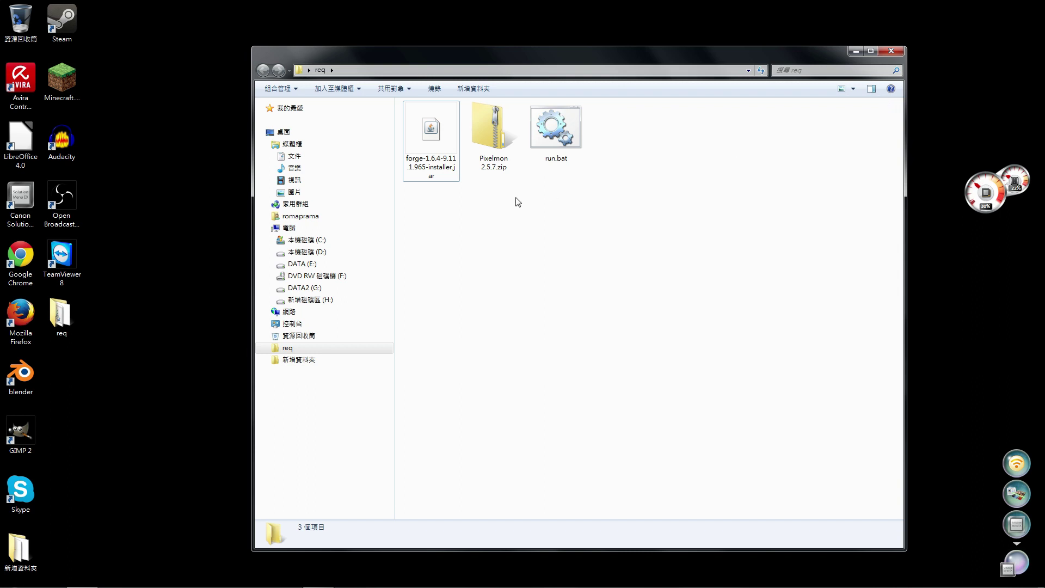
{"action": "left_click_drag", "start_coordinate": [434, 183], "coordinate": [493, 163]}
{"action": "left_click", "coordinate": [637, 236]}
{"action": "left_click", "coordinate": [488, 143]}
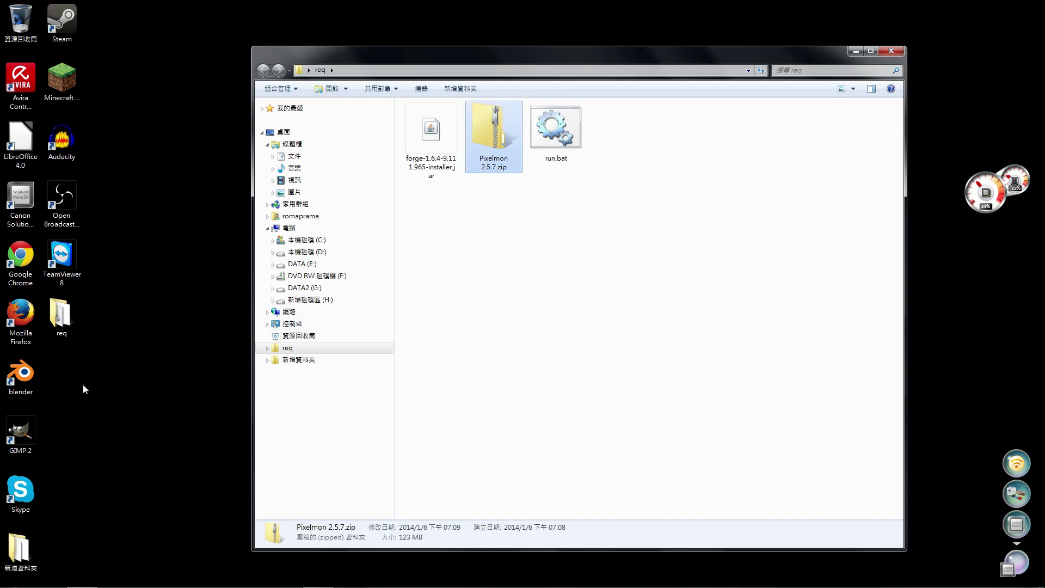
- Switch to Mozilla Firefox and search Google for "pixelmon"
{"action": "left_click", "coordinate": [14, 312]}
{"action": "double_click", "coordinate": [14, 313]}
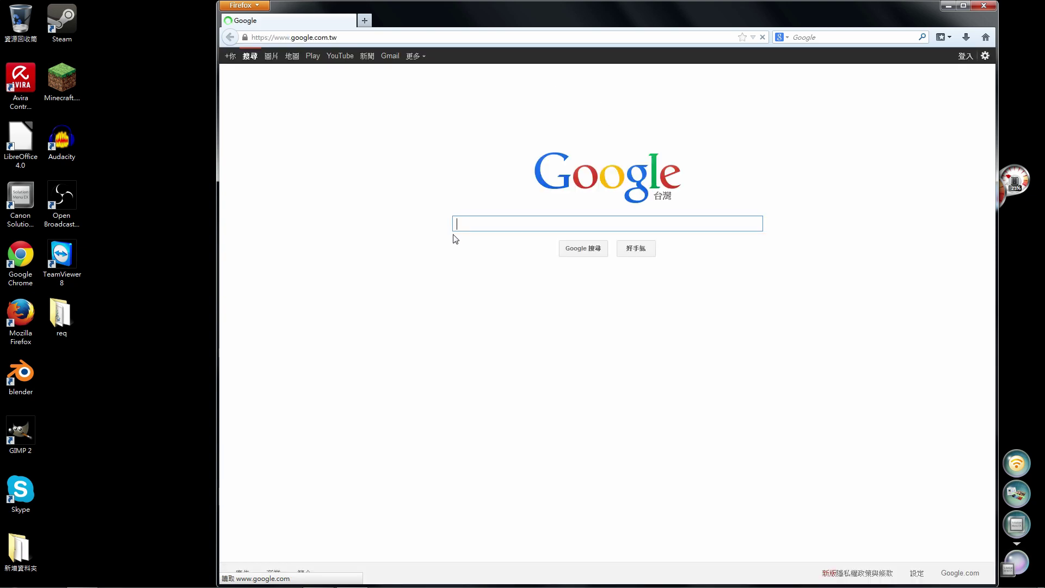
{"action": "type", "text": "pi"}
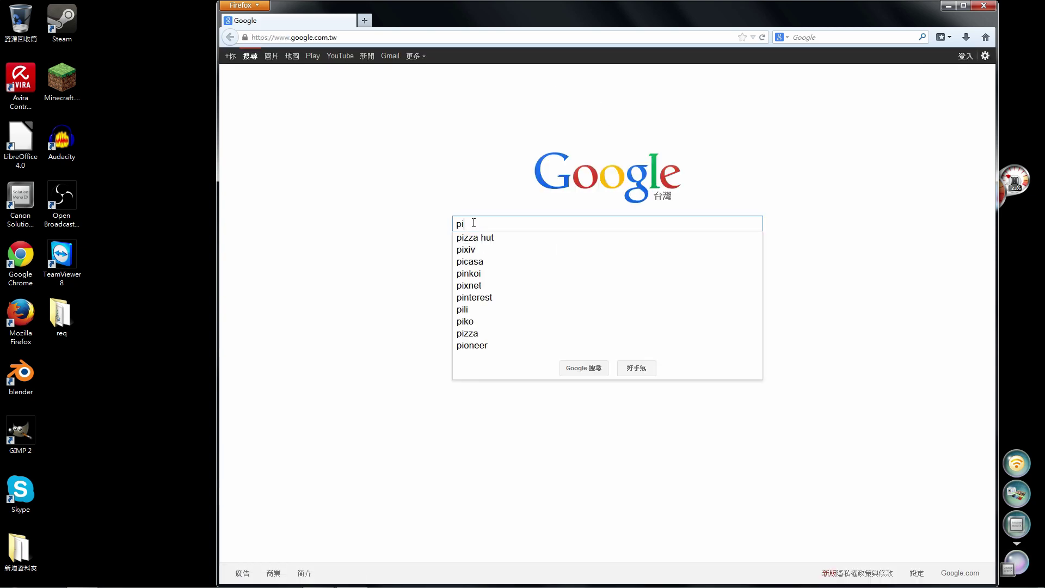
{"action": "type", "text": "xelmon"}
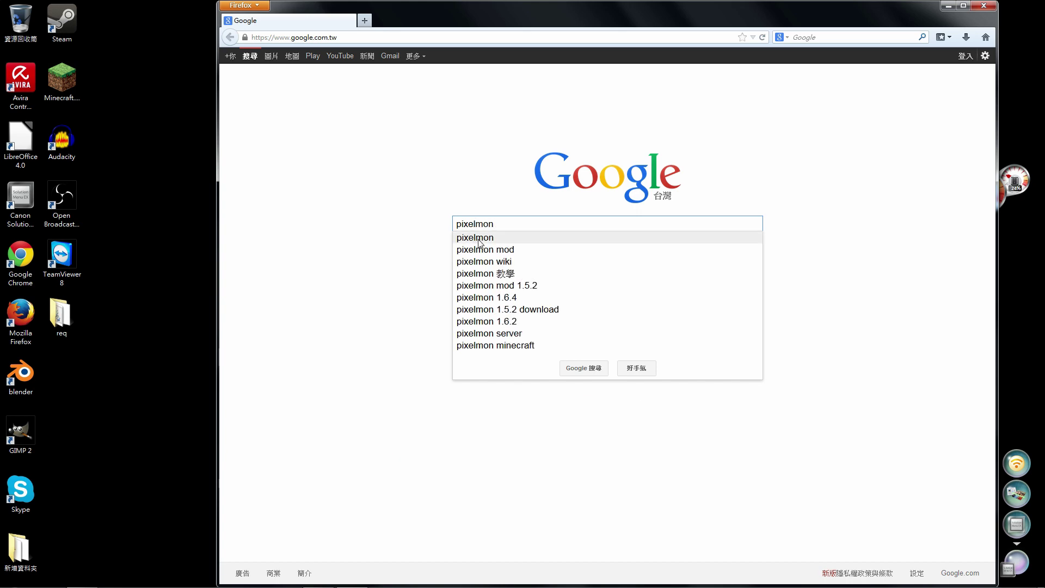
{"action": "left_click", "coordinate": [479, 238]}
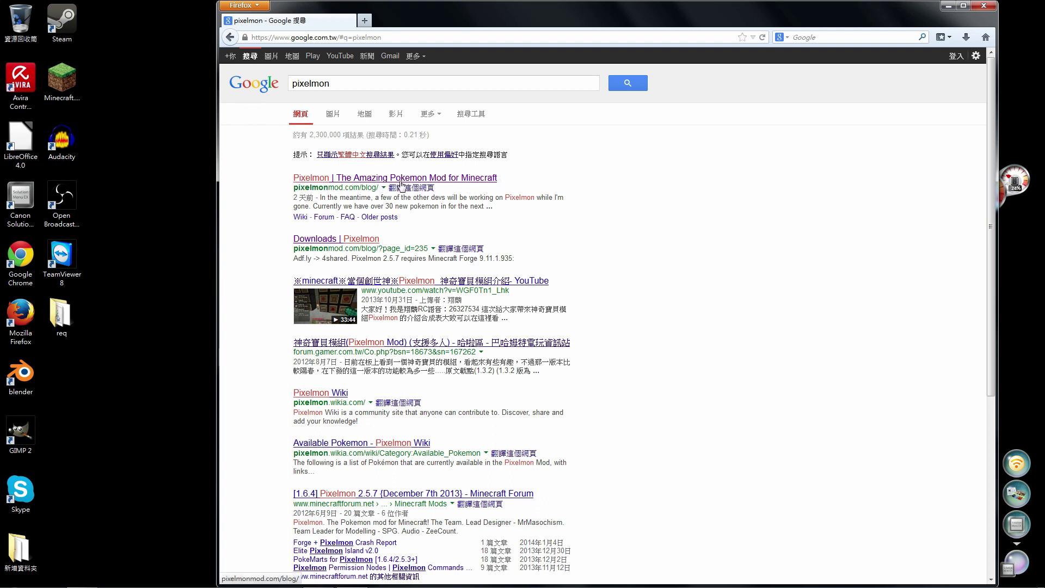
- Open the pixelmonmod.com blog from the search results and go to the site's Downloads page
{"action": "left_click", "coordinate": [459, 183]}
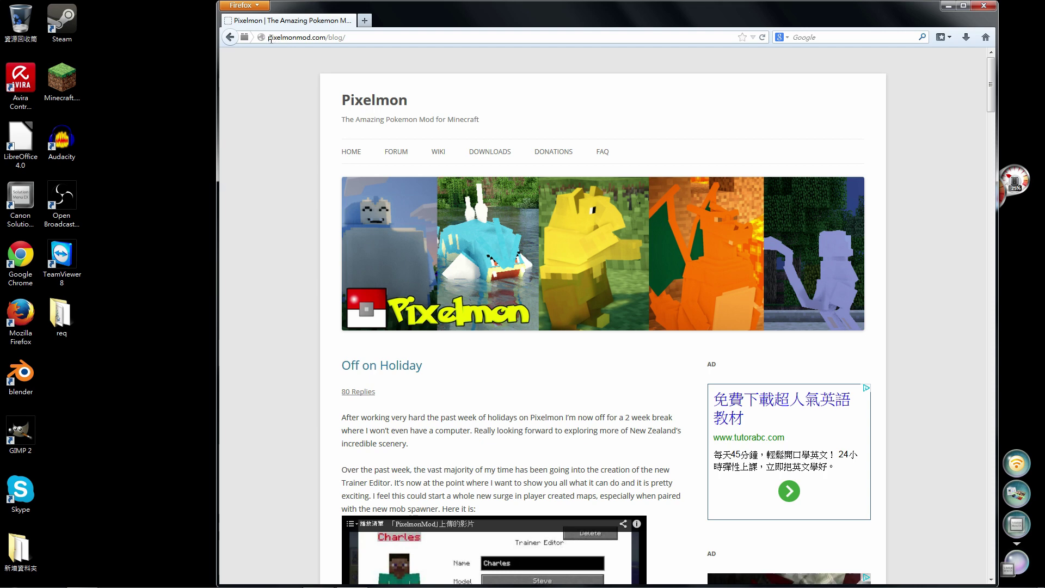
{"action": "left_click_drag", "start_coordinate": [268, 38], "coordinate": [372, 37]}
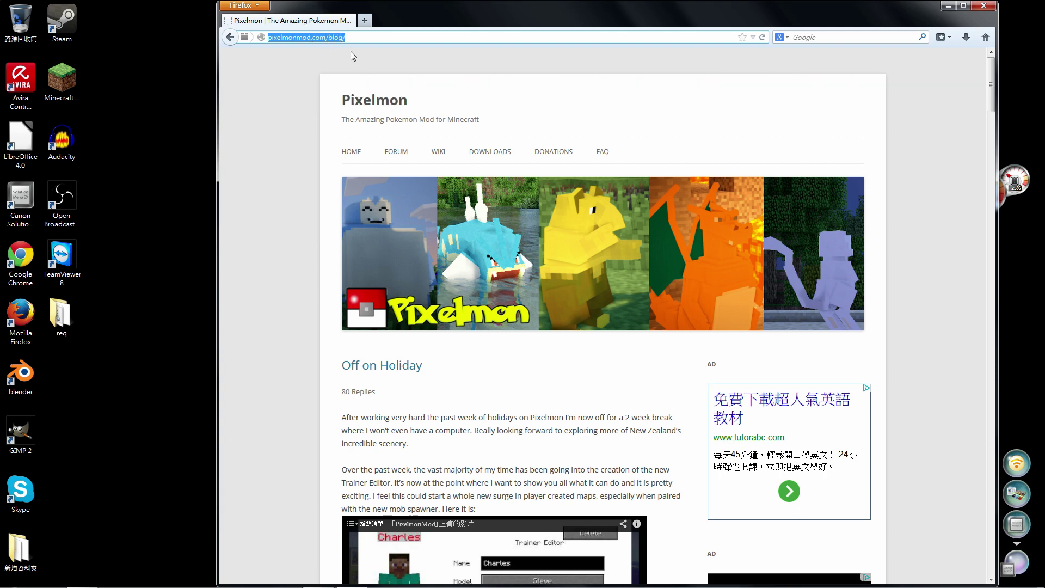
{"action": "left_click", "coordinate": [305, 103]}
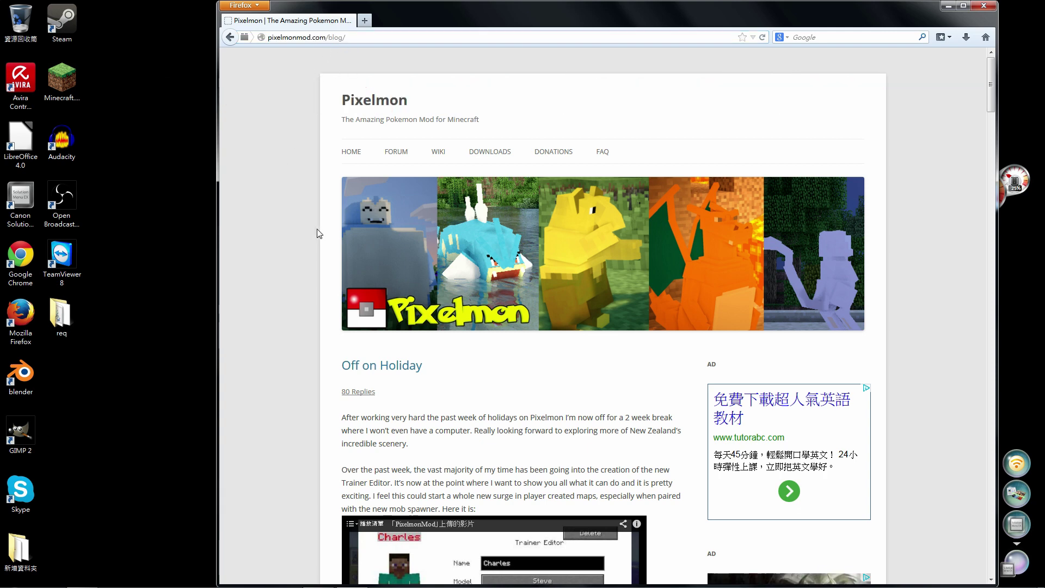
{"action": "scroll", "coordinate": [283, 270], "scroll_direction": "down", "scroll_amount": 2}
{"action": "scroll", "coordinate": [282, 264], "scroll_direction": "up", "scroll_amount": 2}
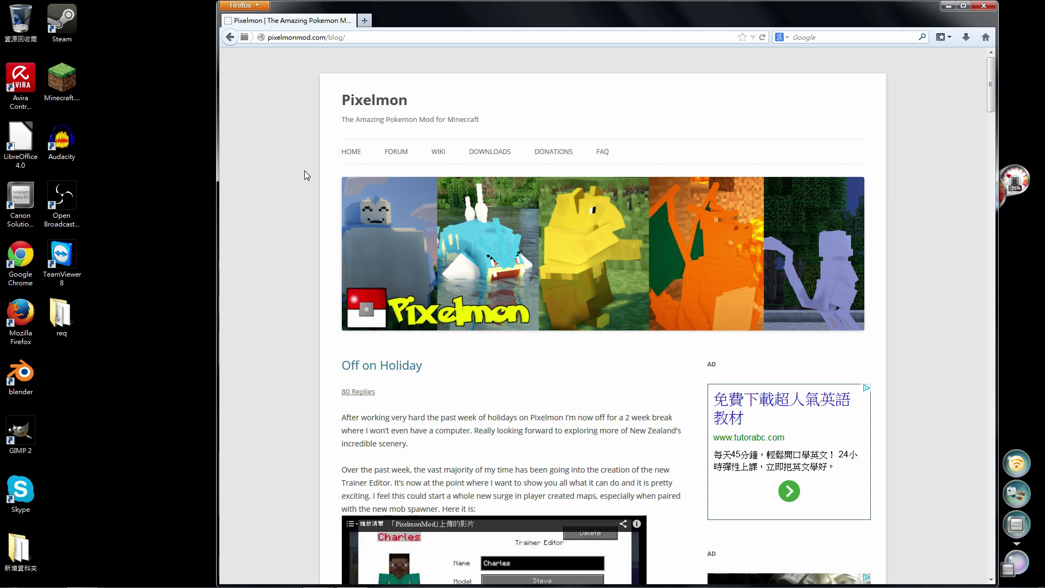
{"action": "left_click", "coordinate": [492, 158]}
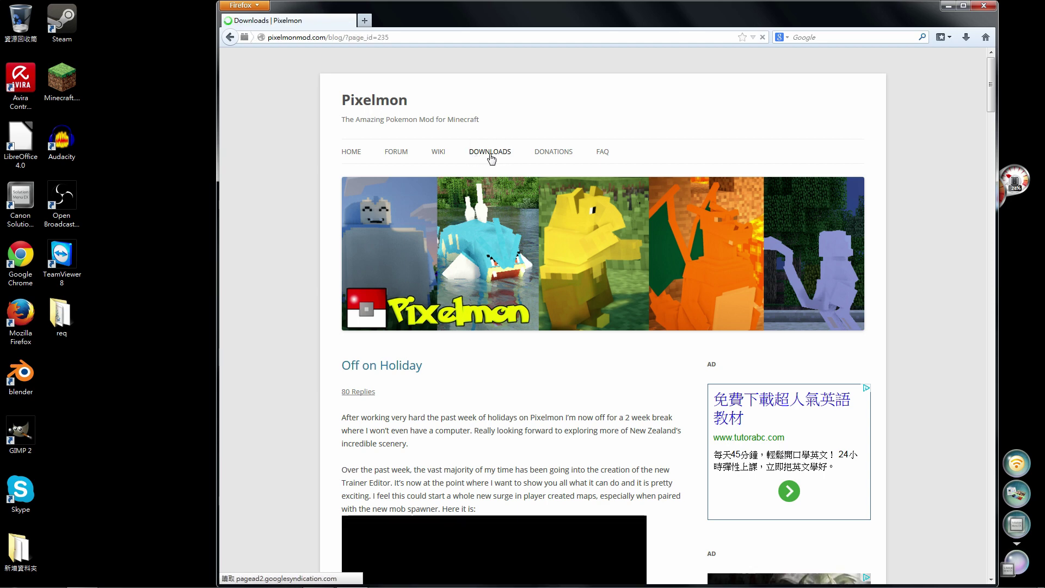
{"action": "scroll", "coordinate": [312, 275], "scroll_direction": "down", "scroll_amount": 4}
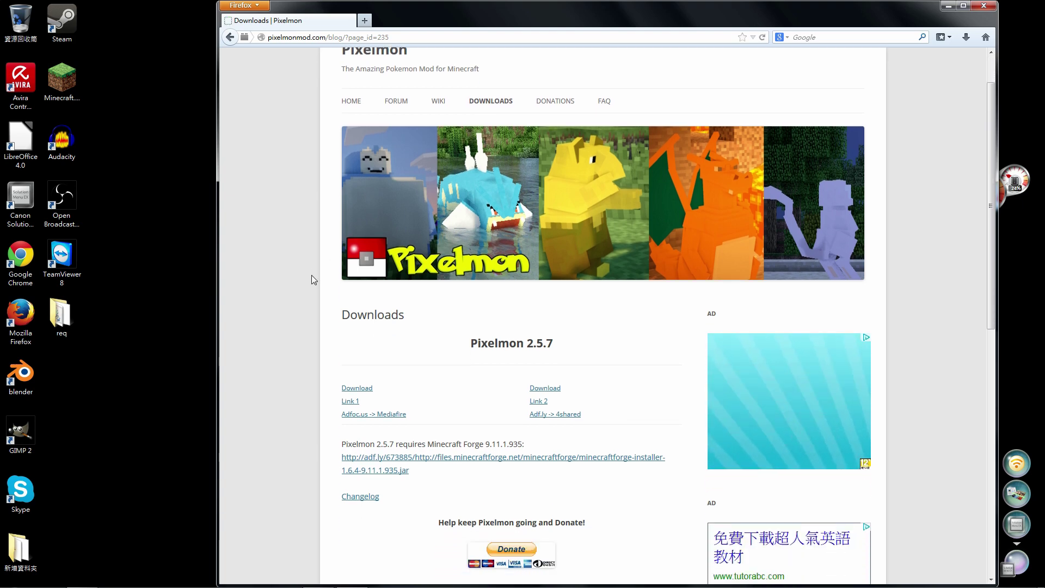
- Examine the Pixelmon 2.5.7 download links, the required Minecraft Forge version and the installation instructions on the Downloads page
{"action": "left_click_drag", "start_coordinate": [335, 246], "coordinate": [361, 249]}
{"action": "left_click_drag", "start_coordinate": [471, 263], "coordinate": [566, 272]}
{"action": "left_click", "coordinate": [555, 270]}
{"action": "left_click", "coordinate": [553, 265]}
{"action": "left_click", "coordinate": [525, 268]}
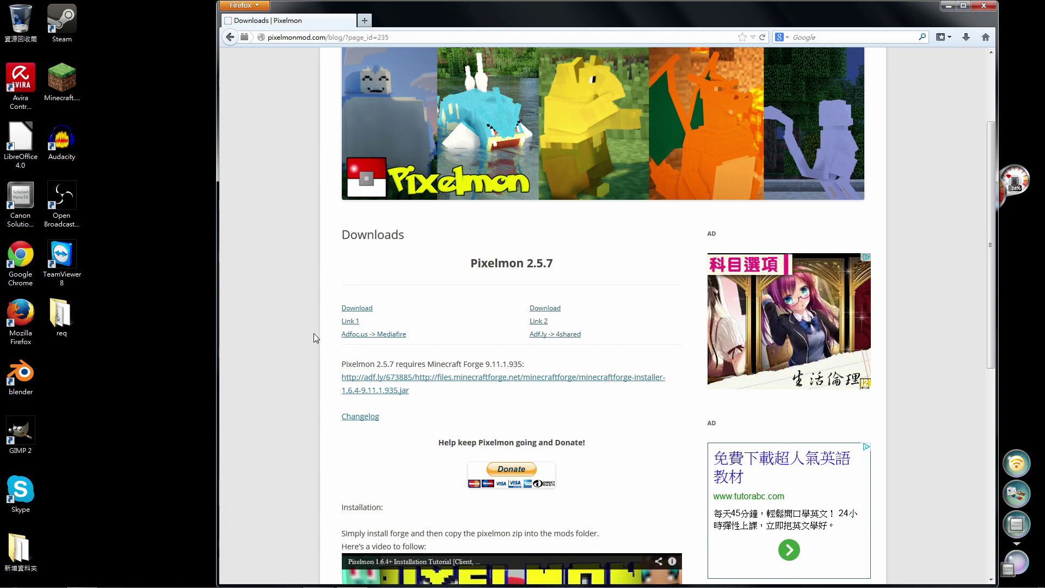
{"action": "scroll", "coordinate": [313, 333], "scroll_direction": "down", "scroll_amount": 2}
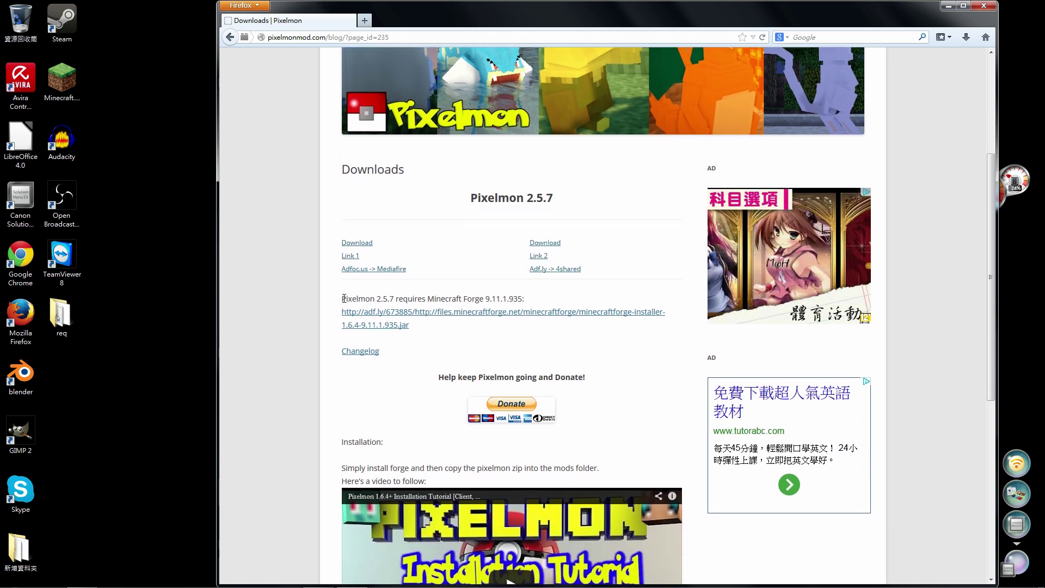
{"action": "left_click_drag", "start_coordinate": [343, 298], "coordinate": [541, 306]}
{"action": "left_click", "coordinate": [302, 350]}
{"action": "scroll", "coordinate": [302, 350], "scroll_direction": "down", "scroll_amount": 6}
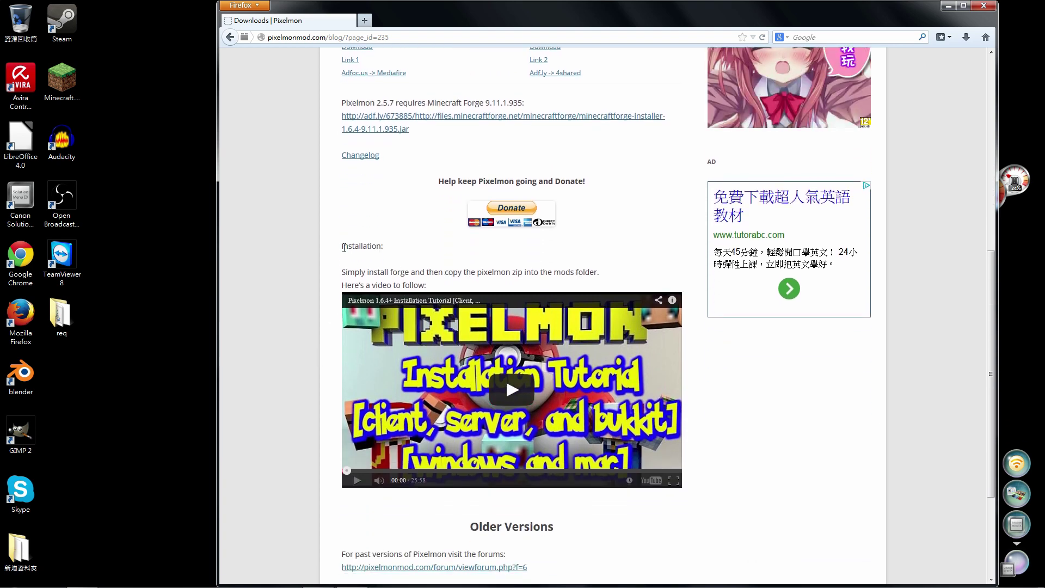
{"action": "left_click_drag", "start_coordinate": [342, 245], "coordinate": [400, 246]}
{"action": "left_click", "coordinate": [339, 304]}
{"action": "scroll", "coordinate": [284, 437], "scroll_direction": "up", "scroll_amount": 2}
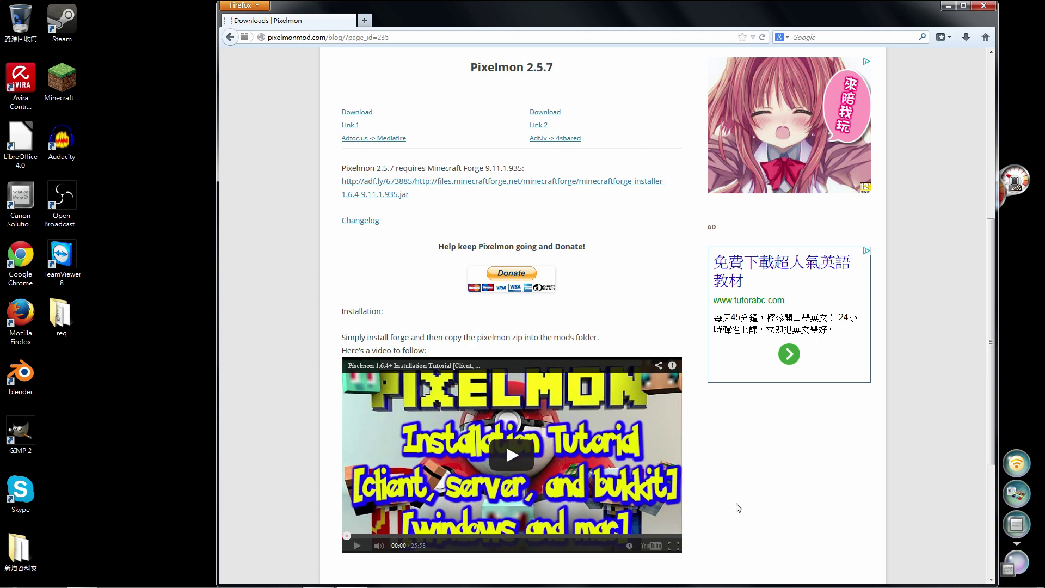
{"action": "scroll", "coordinate": [727, 504], "scroll_direction": "down", "scroll_amount": 2}
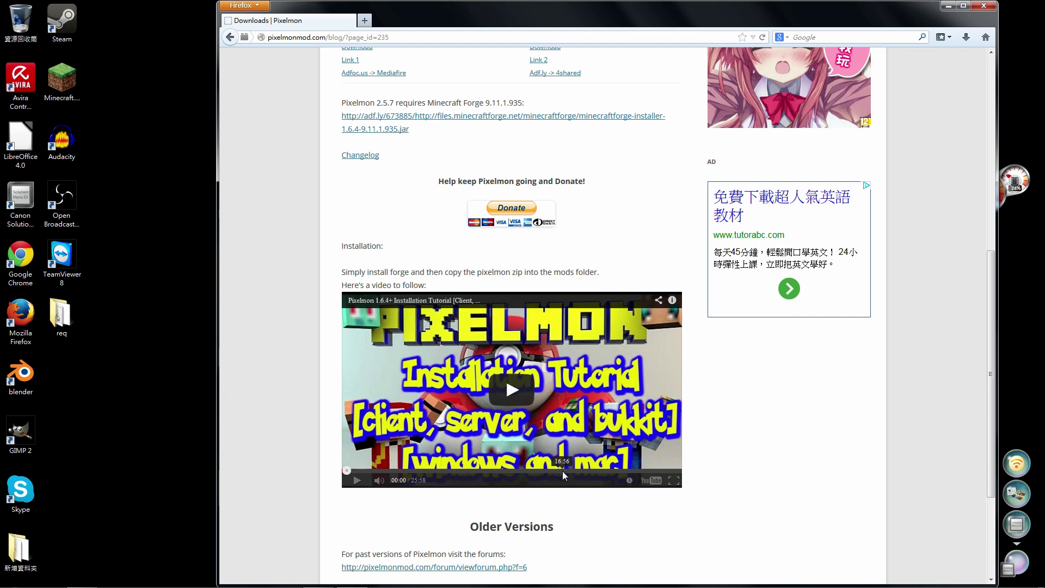
{"action": "scroll", "coordinate": [742, 475], "scroll_direction": "up", "scroll_amount": 8}
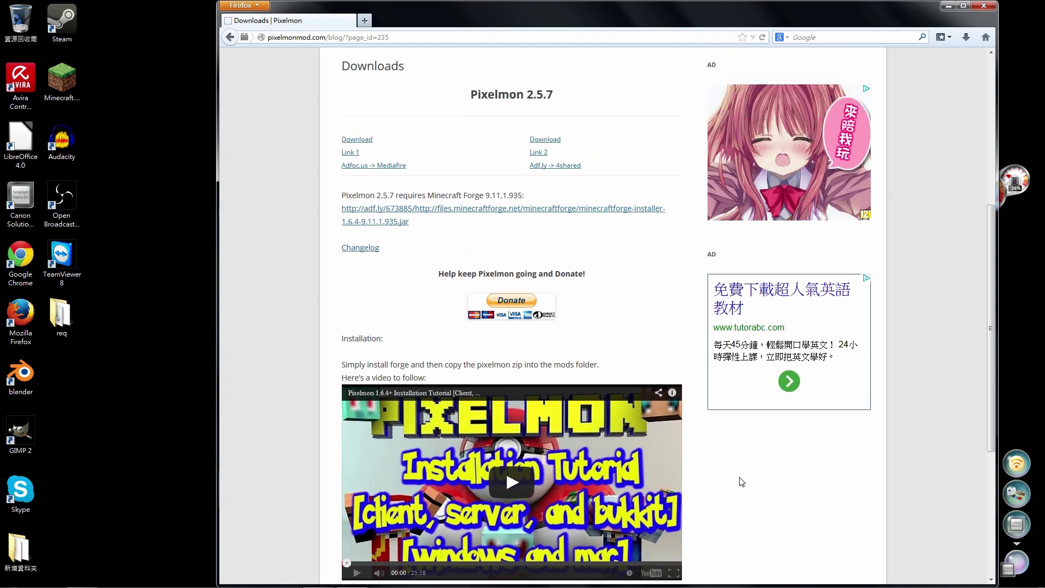
{"action": "scroll", "coordinate": [655, 397], "scroll_direction": "up", "scroll_amount": 2}
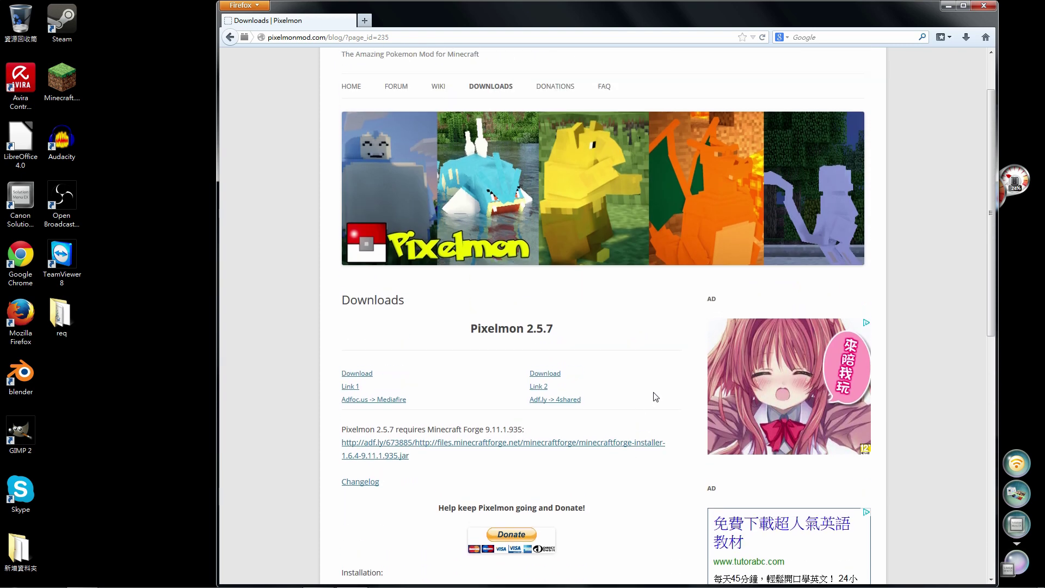
{"action": "scroll", "coordinate": [677, 401], "scroll_direction": "down", "scroll_amount": 2}
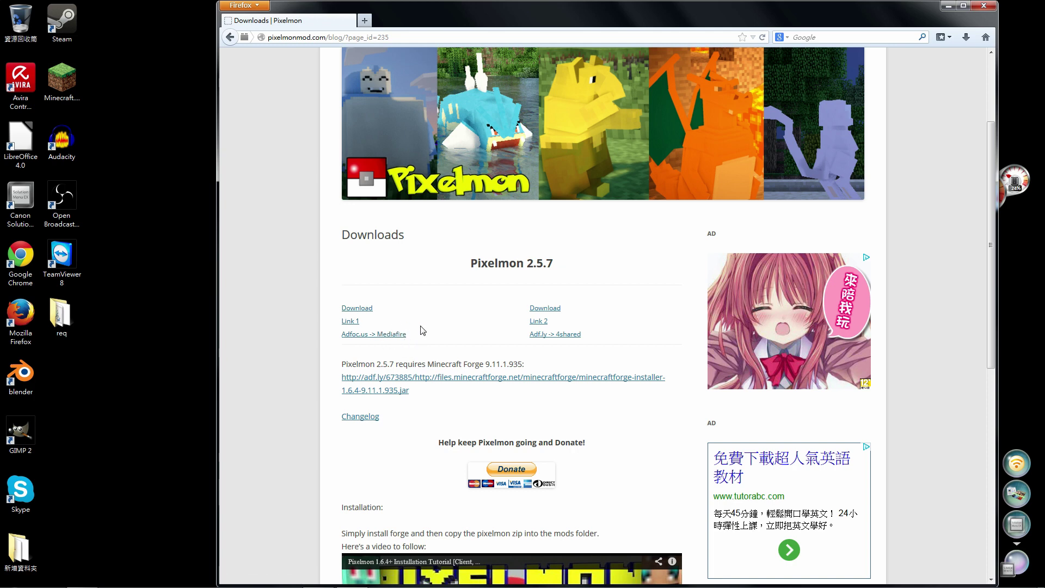
- Follow the Adfoc.us -> Mediafire link for Pixelmon 2.5.7, decline the unrelated HSS installer download and skip the advertisement
{"action": "left_click", "coordinate": [383, 334]}
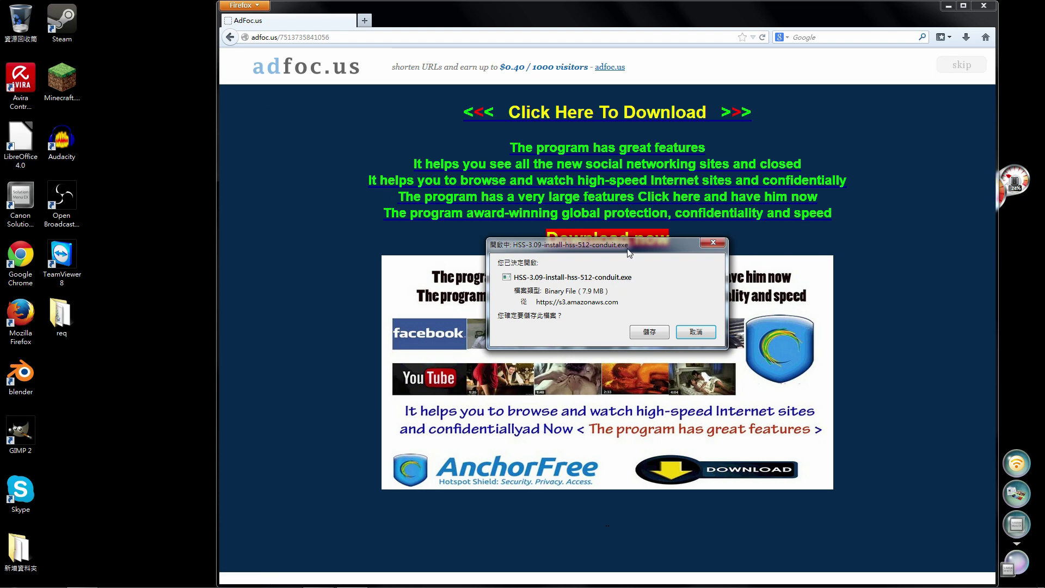
{"action": "left_click_drag", "start_coordinate": [627, 249], "coordinate": [602, 209]}
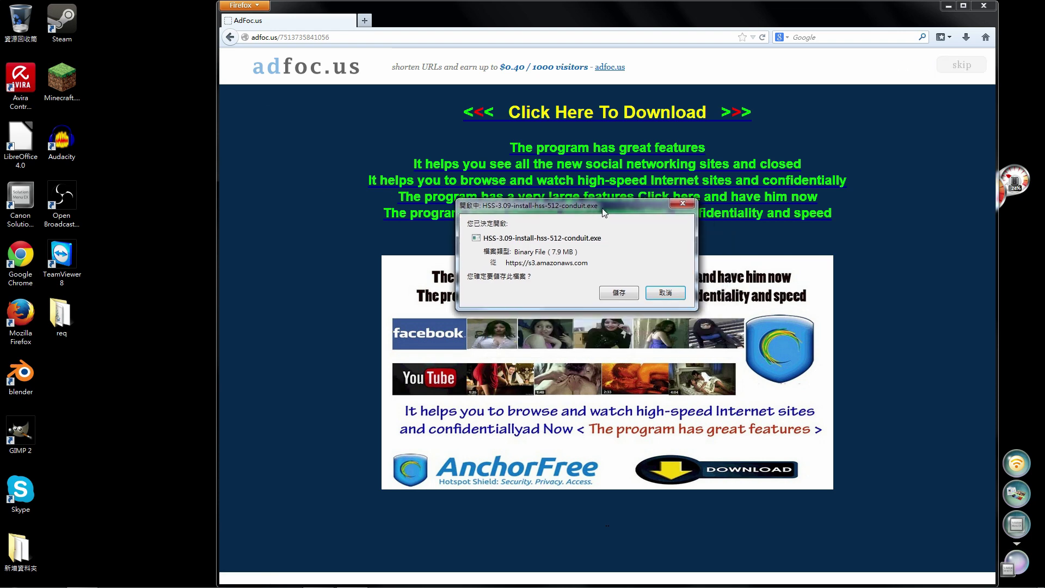
{"action": "left_click", "coordinate": [666, 292]}
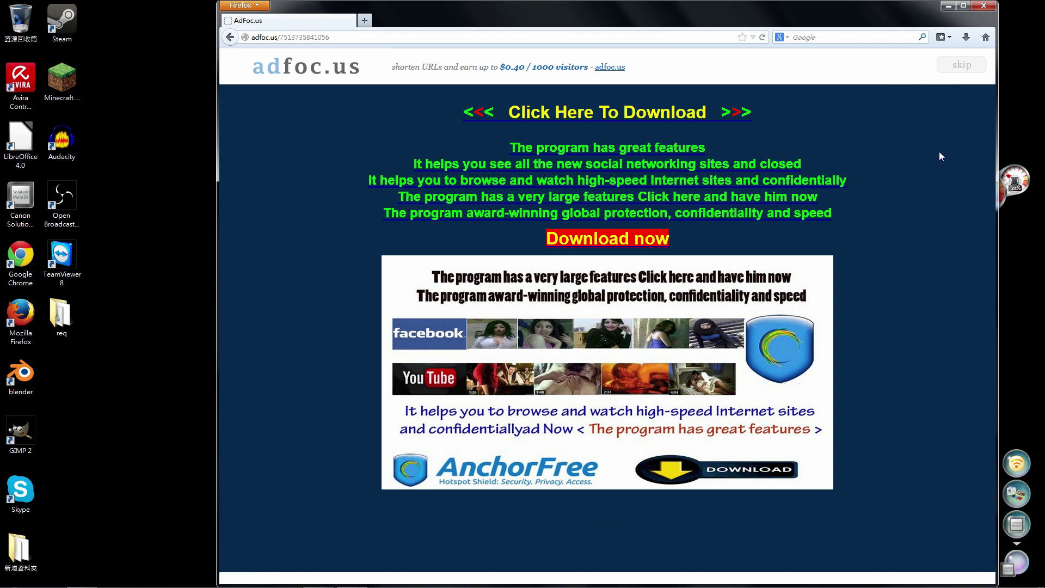
{"action": "left_click", "coordinate": [956, 71]}
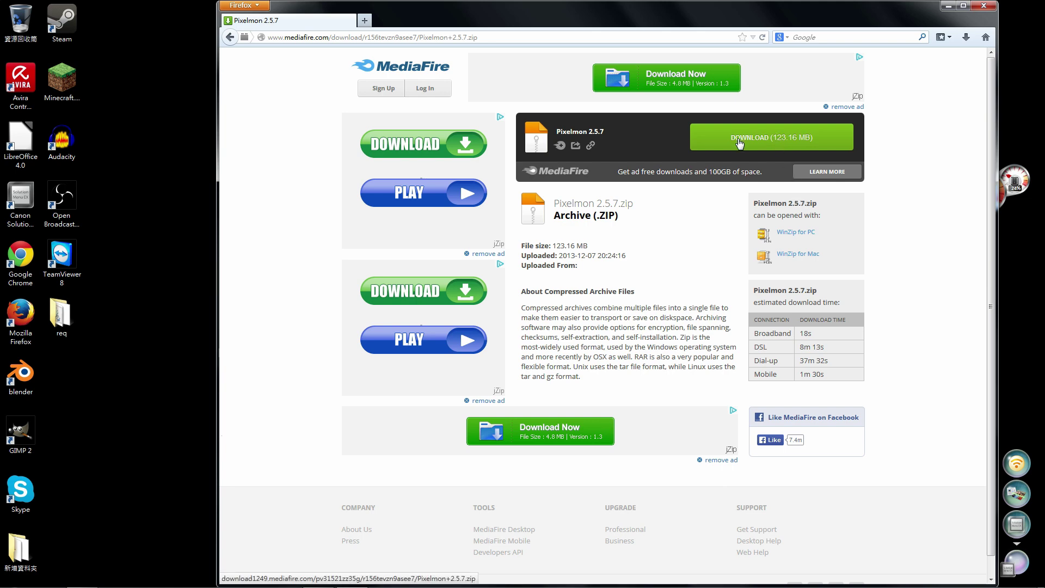
- Request Pixelmon 2.5.7.zip from MediaFire with the option to save the file, and cancel the download dialog
{"action": "left_click", "coordinate": [768, 142]}
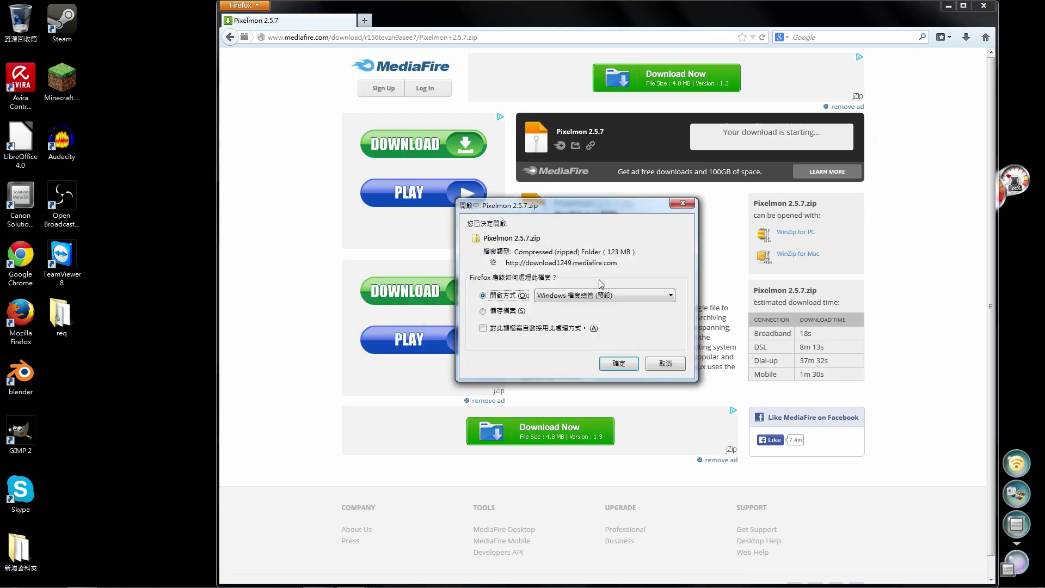
{"action": "left_click", "coordinate": [484, 311]}
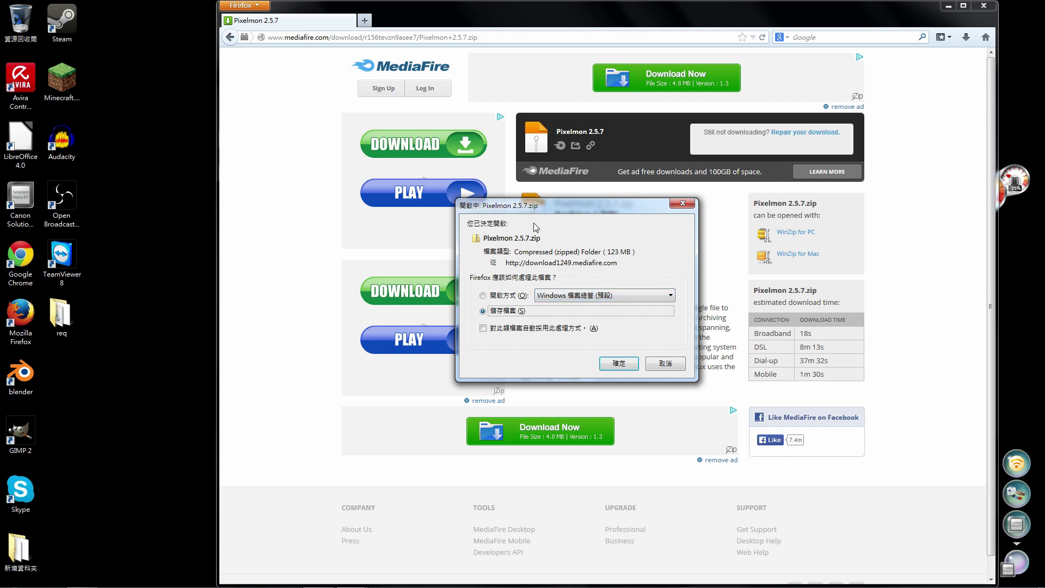
{"action": "left_click_drag", "start_coordinate": [566, 206], "coordinate": [540, 175]}
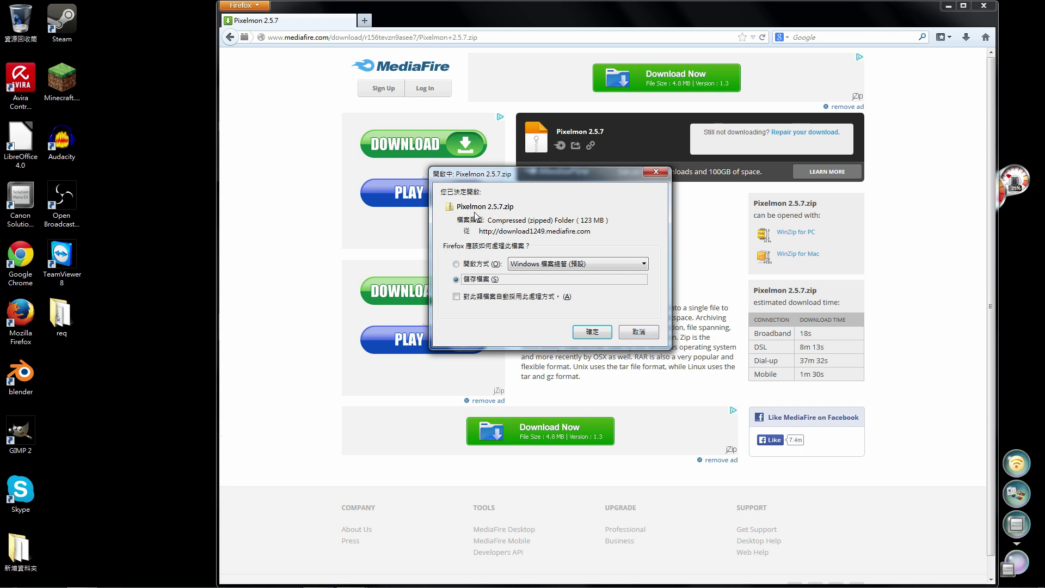
{"action": "left_click", "coordinate": [629, 333]}
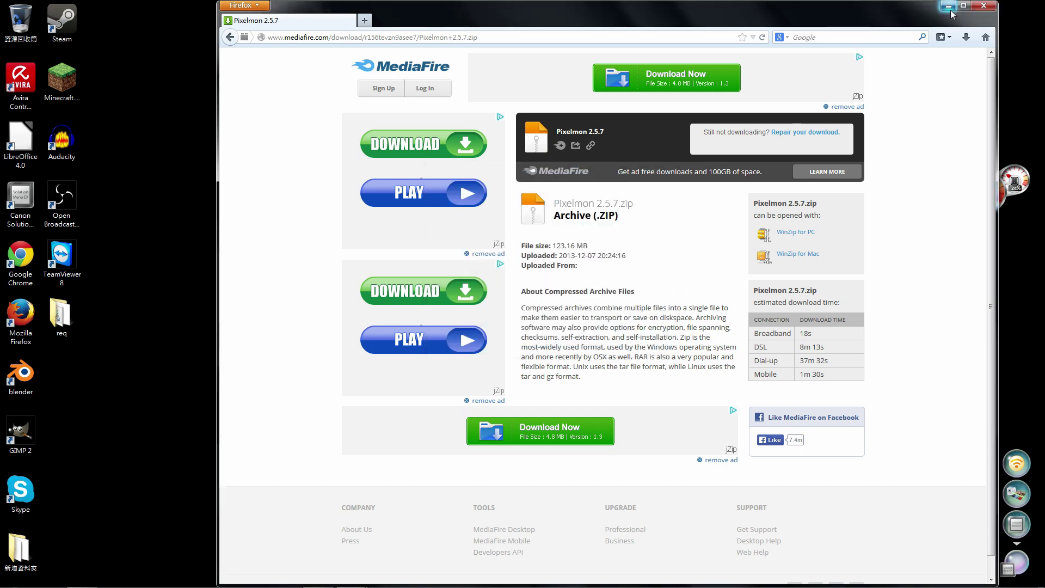
- Close the pop-up advertisement window and bring the req folder forward to check Pixelmon 2.5.7.zip and the Forge installer
{"action": "left_click_drag", "start_coordinate": [908, 13], "coordinate": [711, 19]}
{"action": "left_click", "coordinate": [875, 64]}
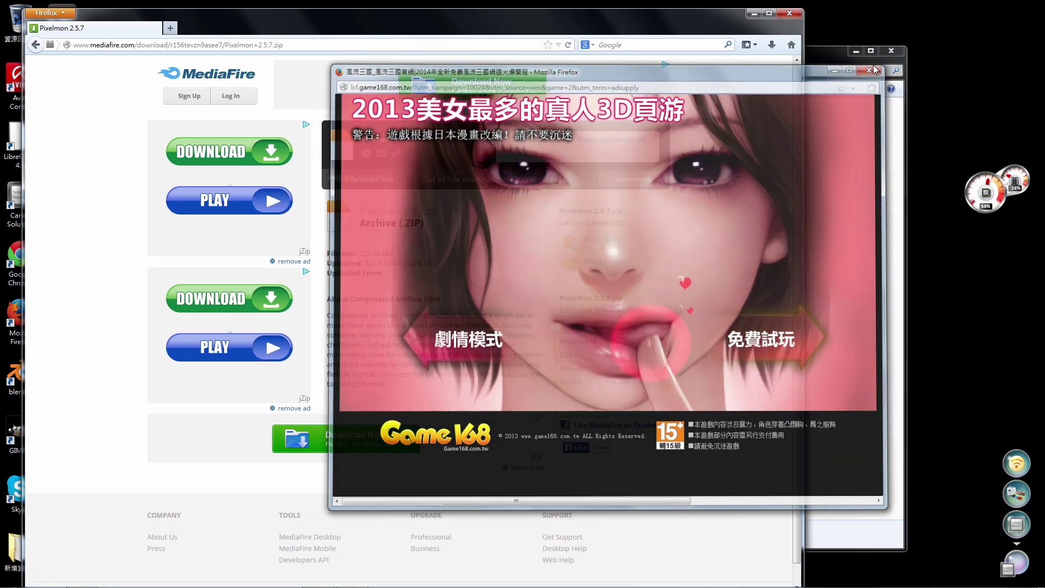
{"action": "left_click_drag", "start_coordinate": [698, 10], "coordinate": [708, 2]}
{"action": "left_click", "coordinate": [859, 252]}
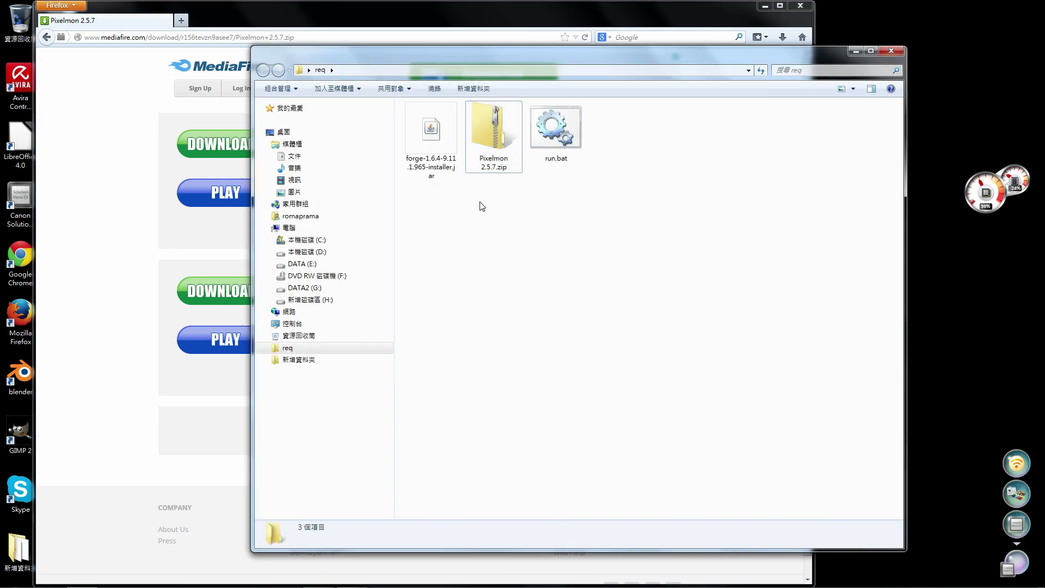
{"action": "left_click", "coordinate": [503, 118]}
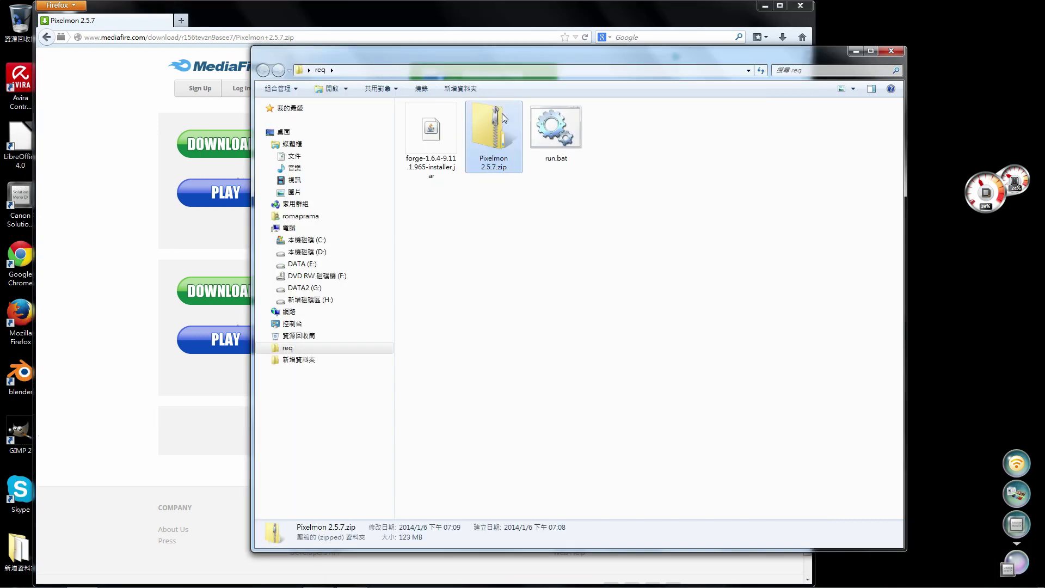
{"action": "left_click", "coordinate": [433, 150]}
- Return to the Pixelmon Downloads page and review the line stating which Minecraft Forge version Pixelmon 2.5.7 requires
{"action": "left_click", "coordinate": [46, 41]}
{"action": "left_click", "coordinate": [47, 40]}
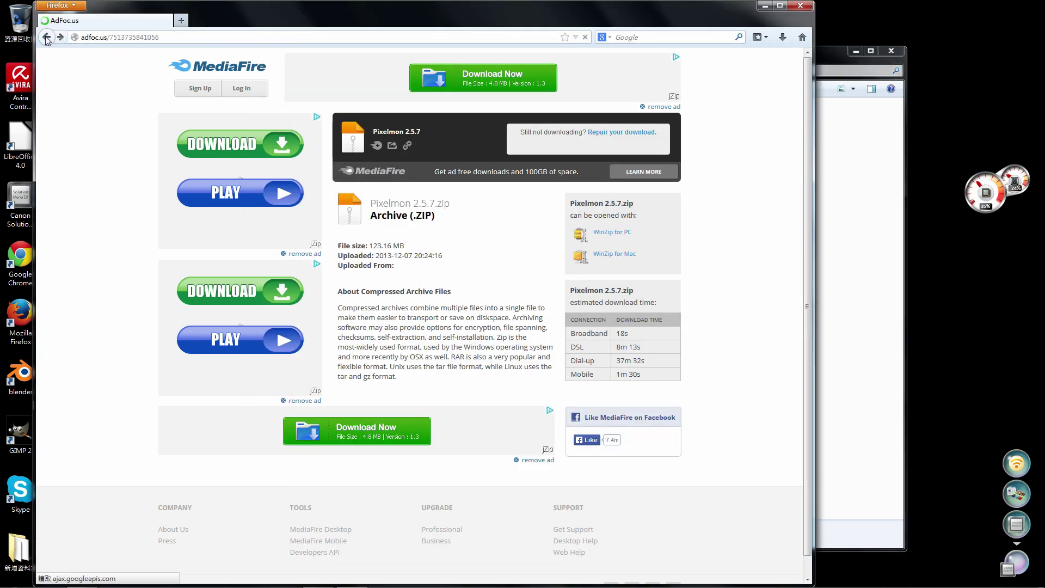
{"action": "left_click_drag", "start_coordinate": [275, 15], "coordinate": [367, 15]}
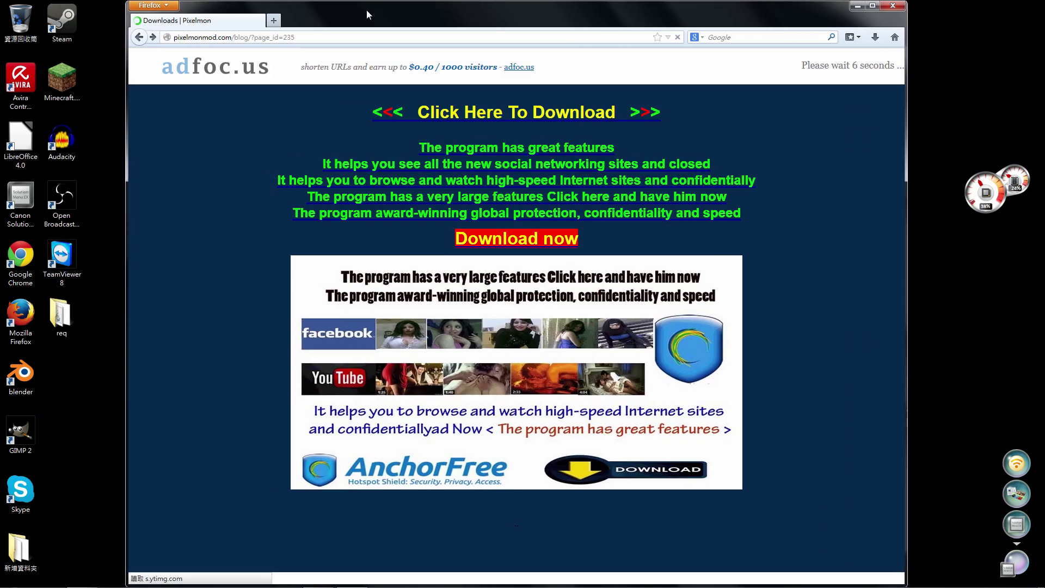
{"action": "scroll", "coordinate": [229, 255], "scroll_direction": "down", "scroll_amount": 2}
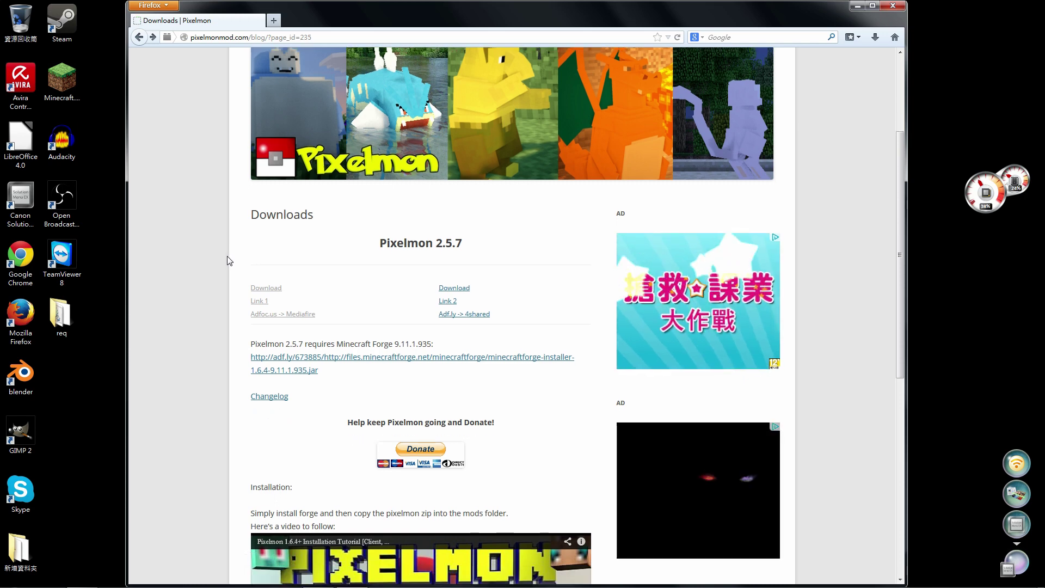
{"action": "left_click_drag", "start_coordinate": [251, 299], "coordinate": [431, 299]}
{"action": "left_click", "coordinate": [431, 299]}
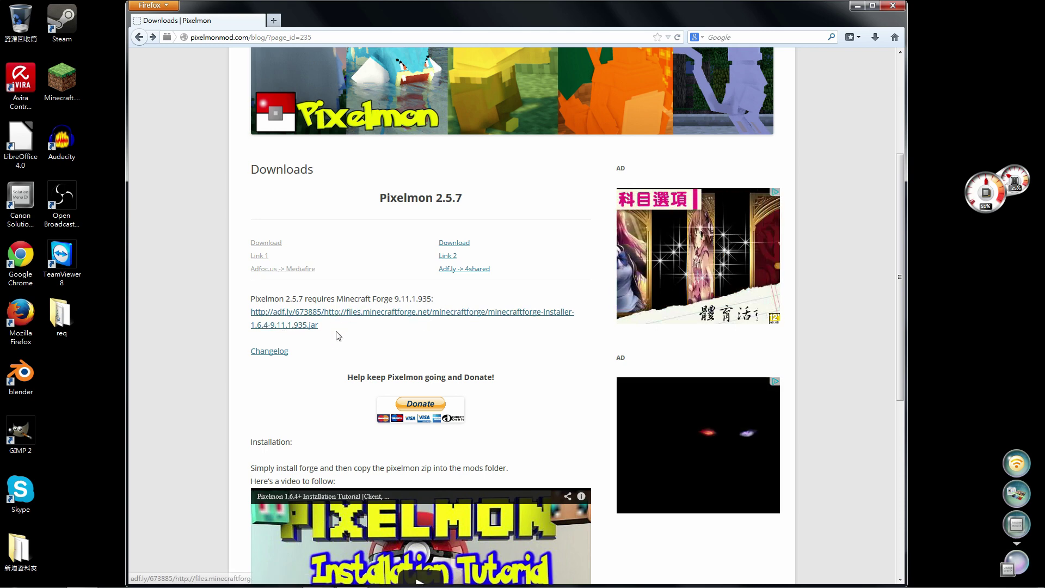
- Compare the Forge installer file in the req folder with the Forge version required on the Pixelmon Downloads page
{"action": "left_click_drag", "start_coordinate": [468, 19], "coordinate": [424, 19]}
{"action": "left_click", "coordinate": [876, 148]}
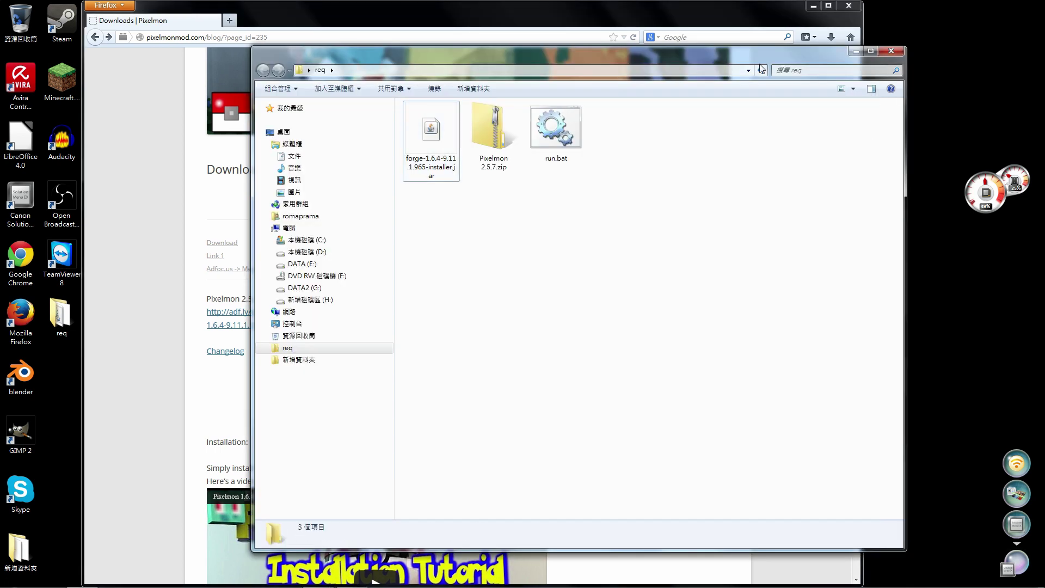
{"action": "left_click_drag", "start_coordinate": [730, 51], "coordinate": [876, 57]}
{"action": "left_click", "coordinate": [572, 154]}
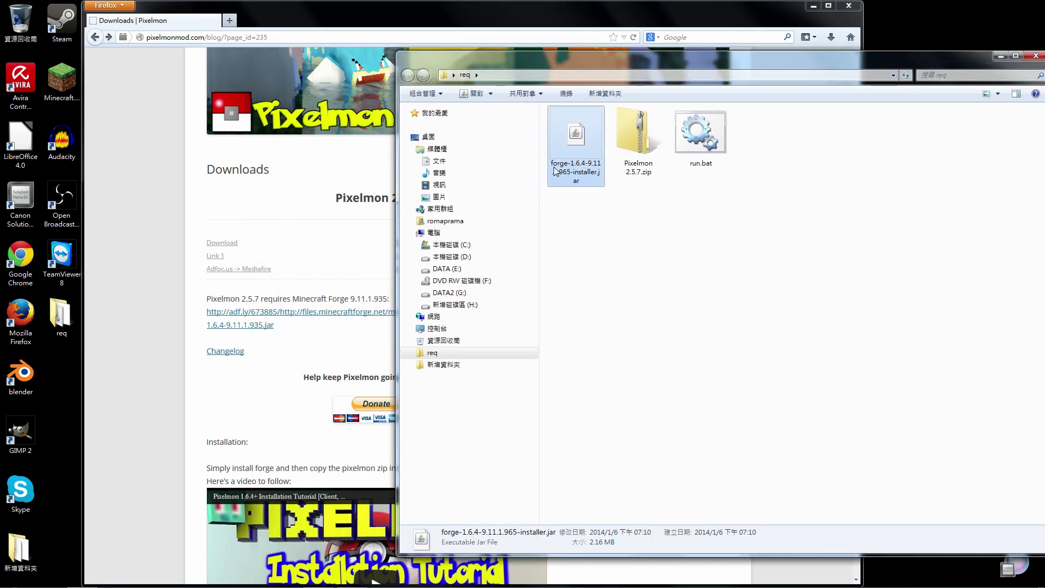
{"action": "left_click", "coordinate": [155, 295]}
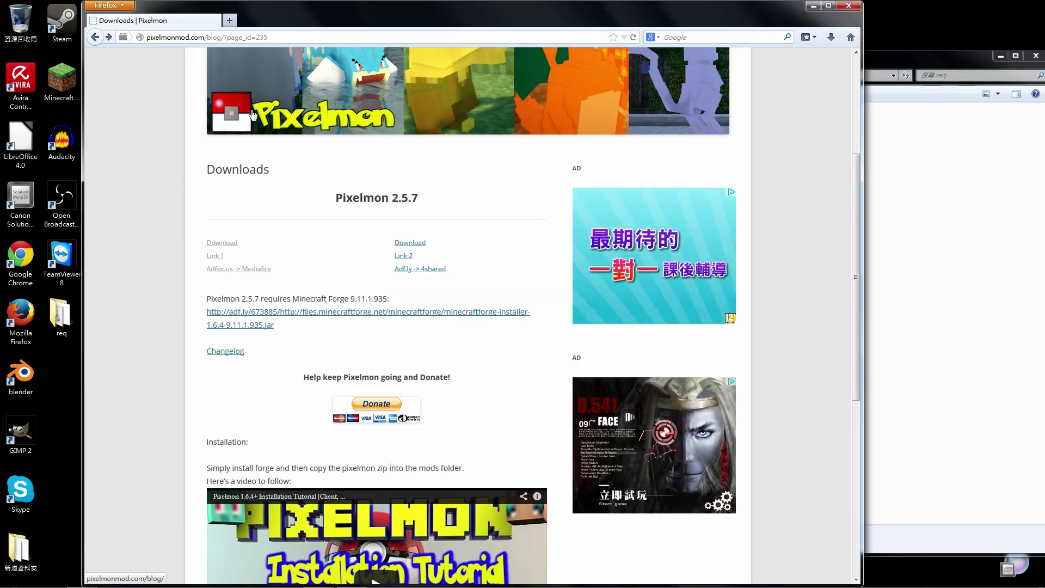
{"action": "left_click_drag", "start_coordinate": [336, 17], "coordinate": [344, 17]}
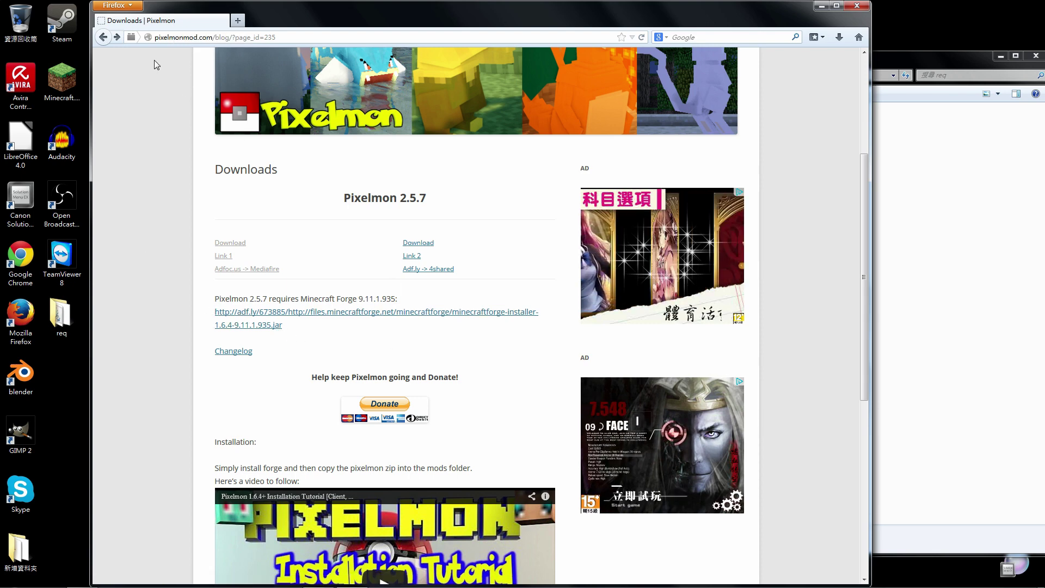
- Go to the browser's Google home page and search for "minecraft forge"
{"action": "left_click", "coordinate": [858, 37]}
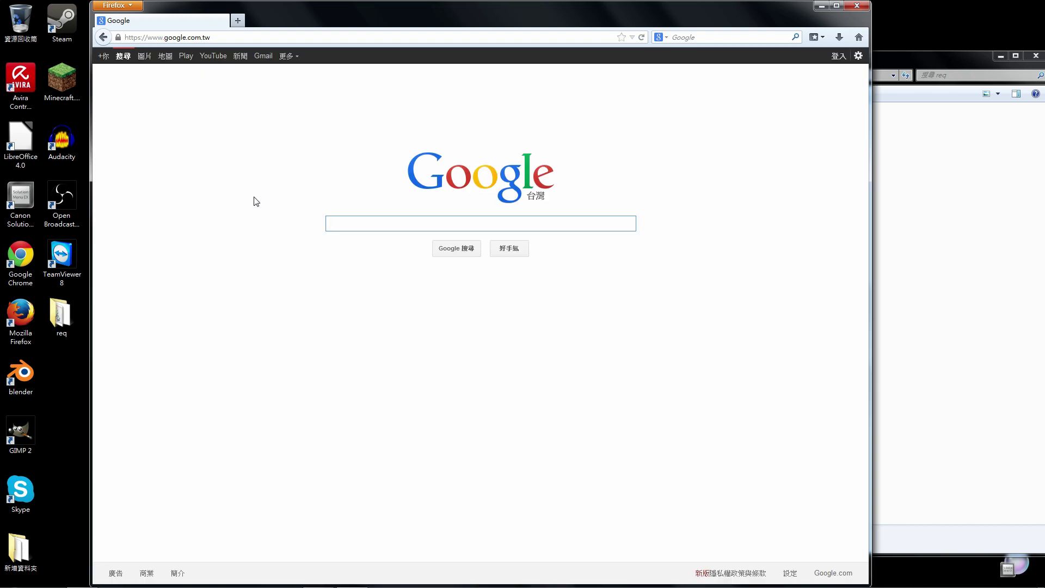
{"action": "type", "text": "mine"}
{"action": "key", "text": "BackSpace"}
{"action": "key", "text": "BackSpace"}
{"action": "key", "text": "BackSpace"}
{"action": "key", "text": "BackSpace"}
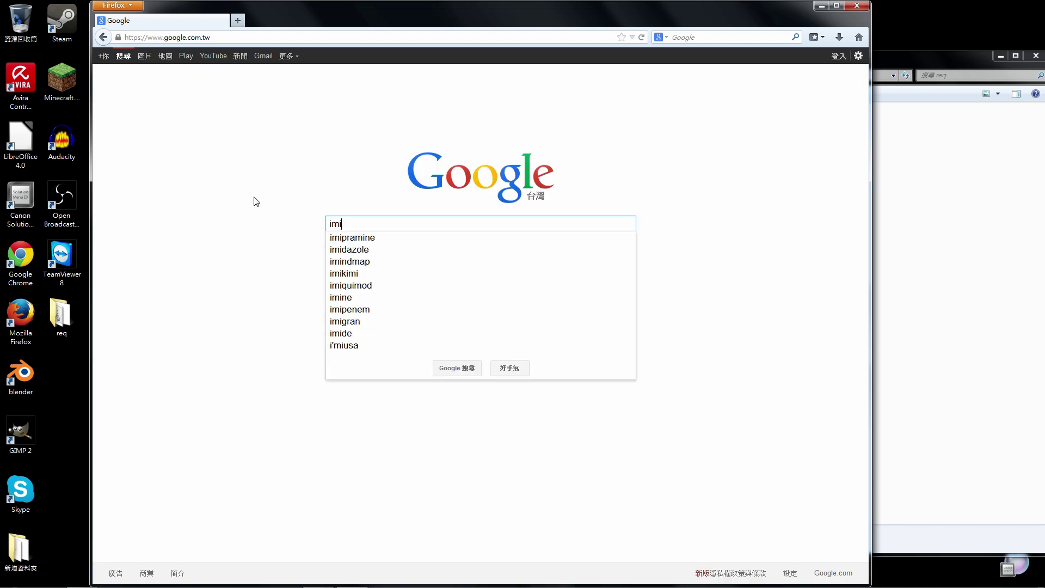
{"action": "type", "text": "minecraft"}
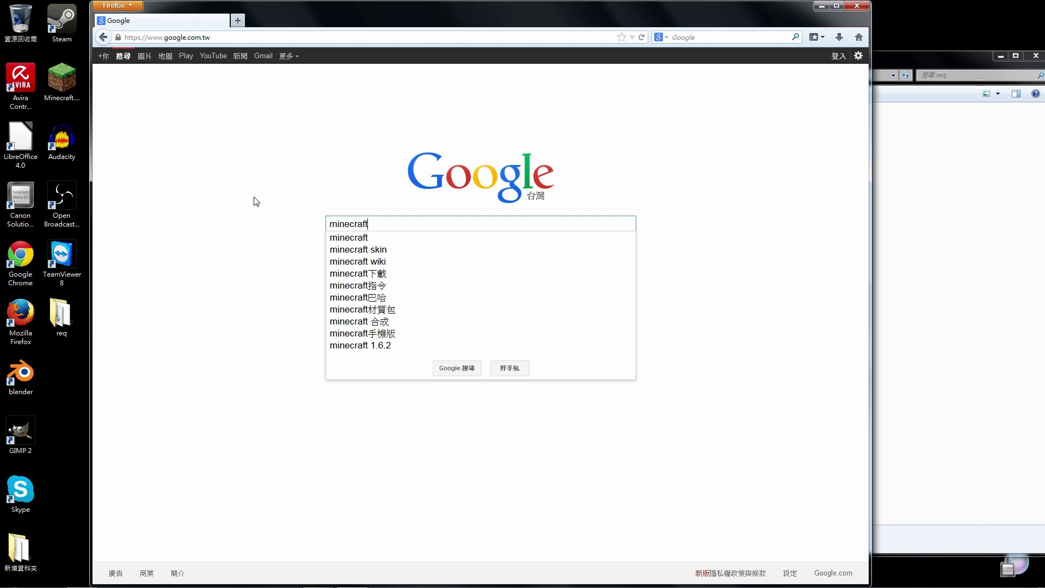
{"action": "key", "text": "shift+Left"}
{"action": "key", "text": "shift+Left"}
{"action": "key", "text": "shift+Left"}
{"action": "key", "text": "shift+Left"}
{"action": "key", "text": "shift+Right"}
{"action": "key", "text": "shift+Right"}
{"action": "key", "text": "shift+Right"}
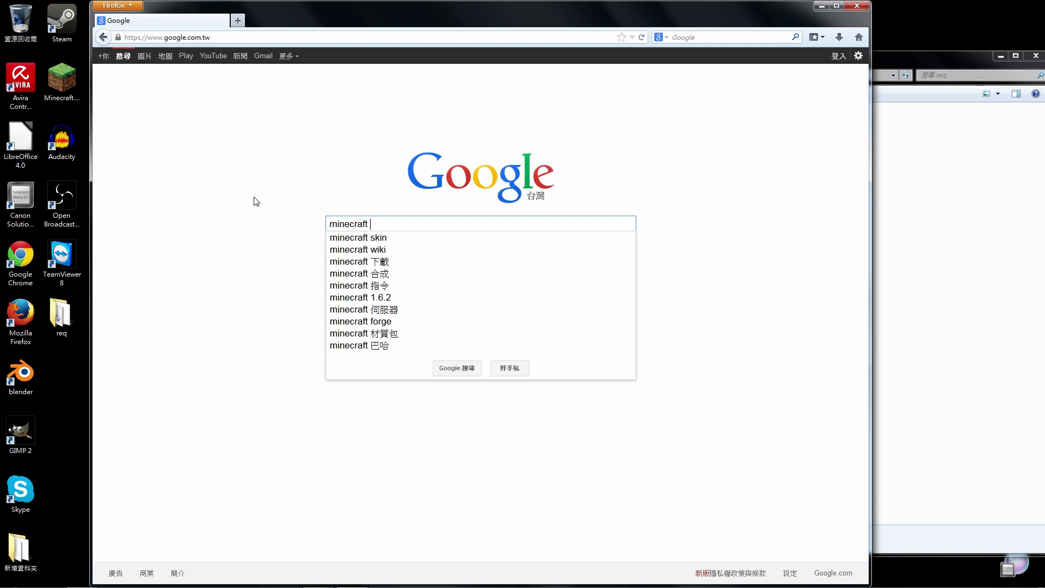
{"action": "type", "text": "forge"}
{"action": "key", "text": "Return"}
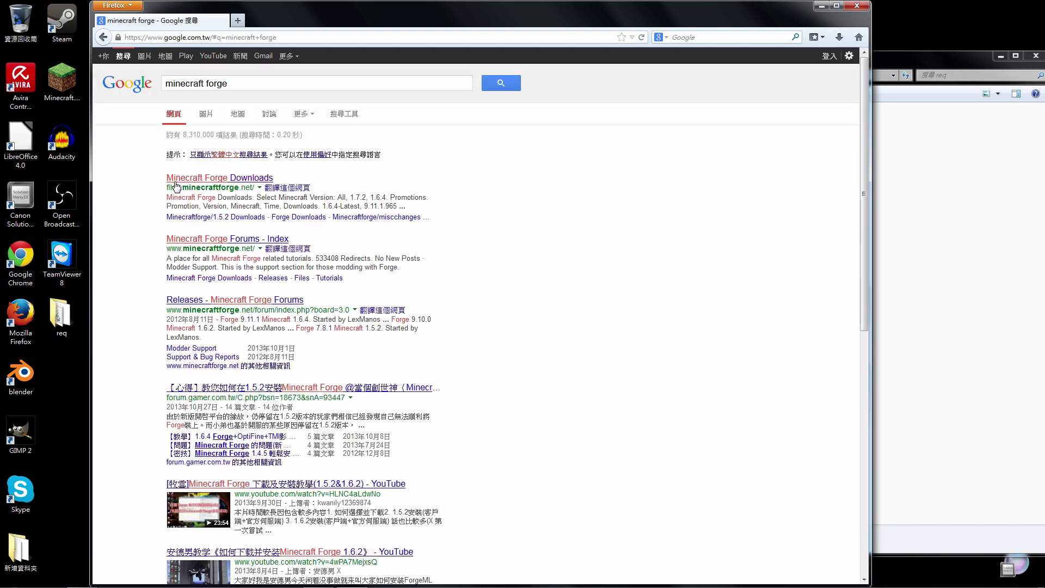
- Open the Minecraft Forge Downloads page from the search results and locate the 1.6.4-Latest build under Promotions
{"action": "left_click", "coordinate": [261, 180]}
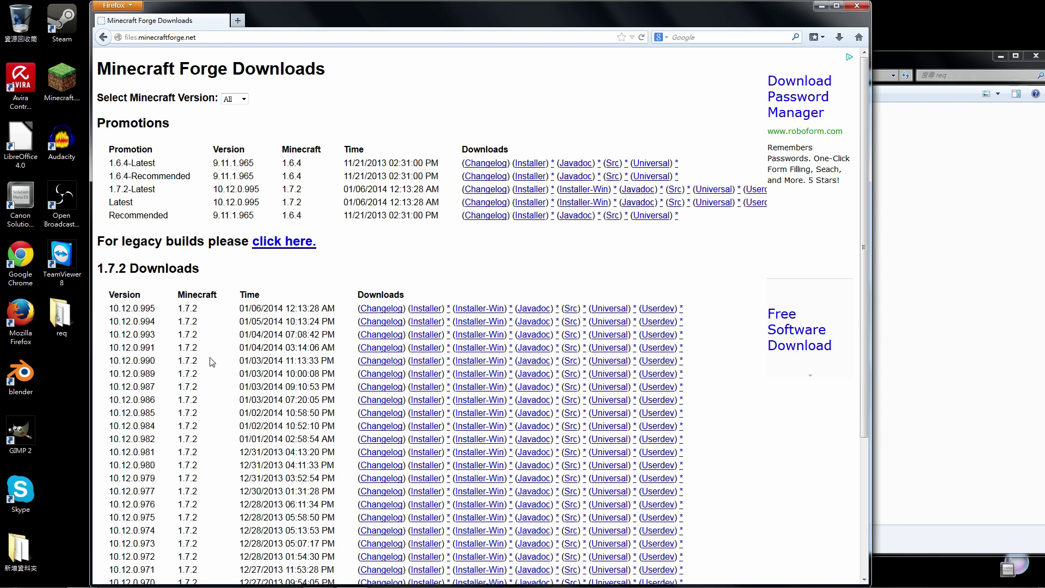
{"action": "scroll", "coordinate": [216, 359], "scroll_direction": "down", "scroll_amount": 3}
{"action": "scroll", "coordinate": [217, 357], "scroll_direction": "up", "scroll_amount": 3}
{"action": "left_click_drag", "start_coordinate": [111, 167], "coordinate": [154, 163]}
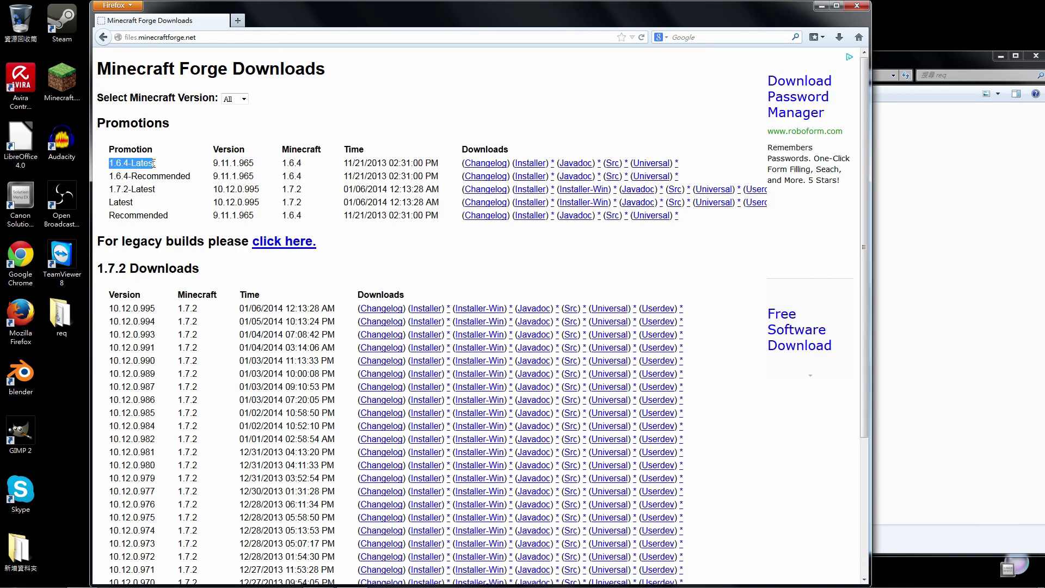
{"action": "left_click", "coordinate": [181, 167]}
- Check Pixelmon 2.5.7.zip in the req folder, then examine the Minecraft and Forge versions of the 1.6.4 promotion builds
{"action": "left_click", "coordinate": [889, 229]}
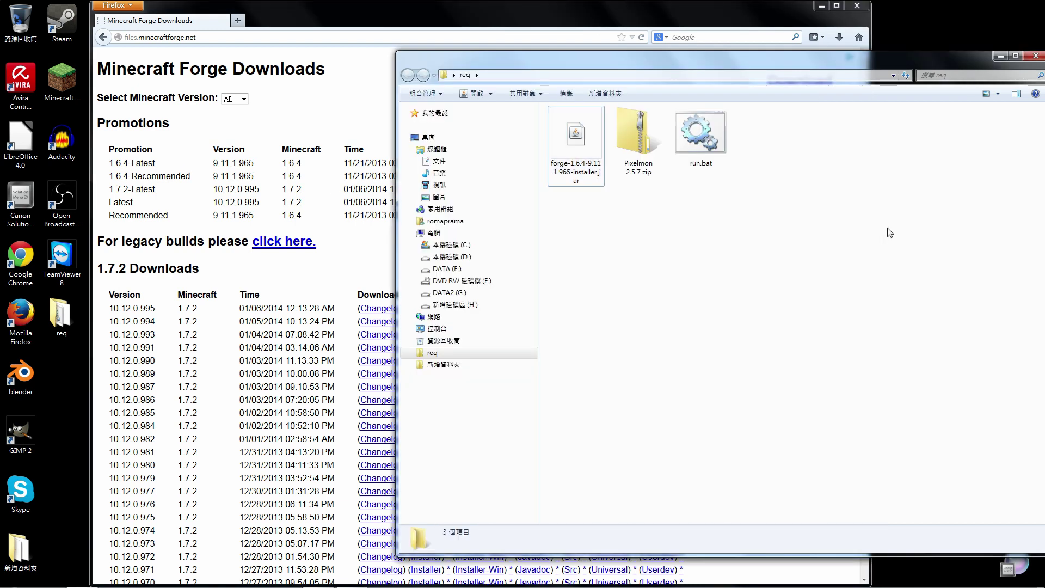
{"action": "left_click", "coordinate": [631, 145]}
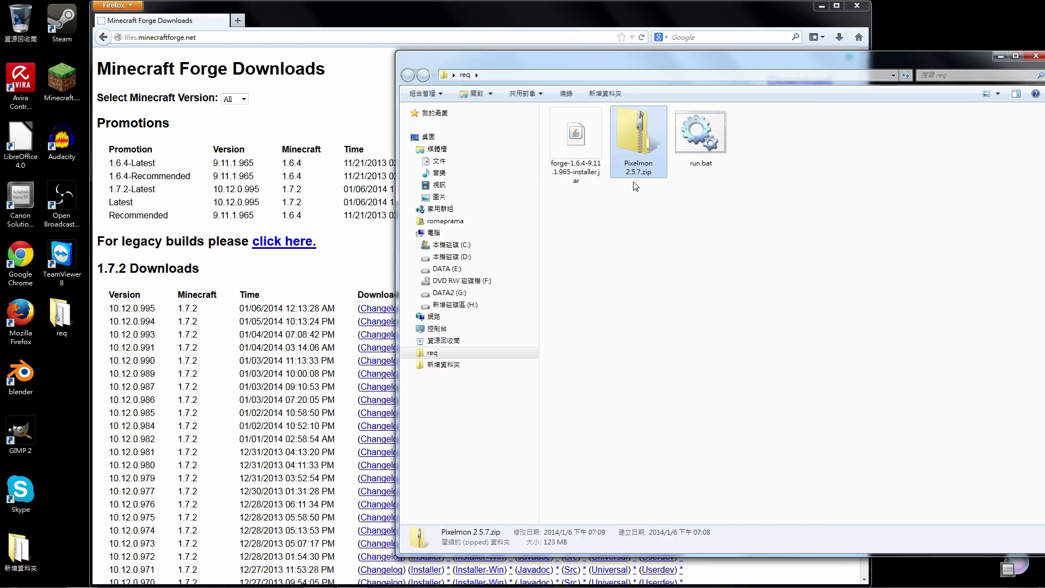
{"action": "left_click", "coordinate": [243, 279]}
{"action": "mouse_move", "coordinate": [108, 176]}
{"action": "left_mouse_down"}
{"action": "mouse_move", "coordinate": [130, 176]}
{"action": "mouse_move", "coordinate": [124, 163]}
{"action": "left_mouse_up"}
{"action": "left_click", "coordinate": [136, 176]}
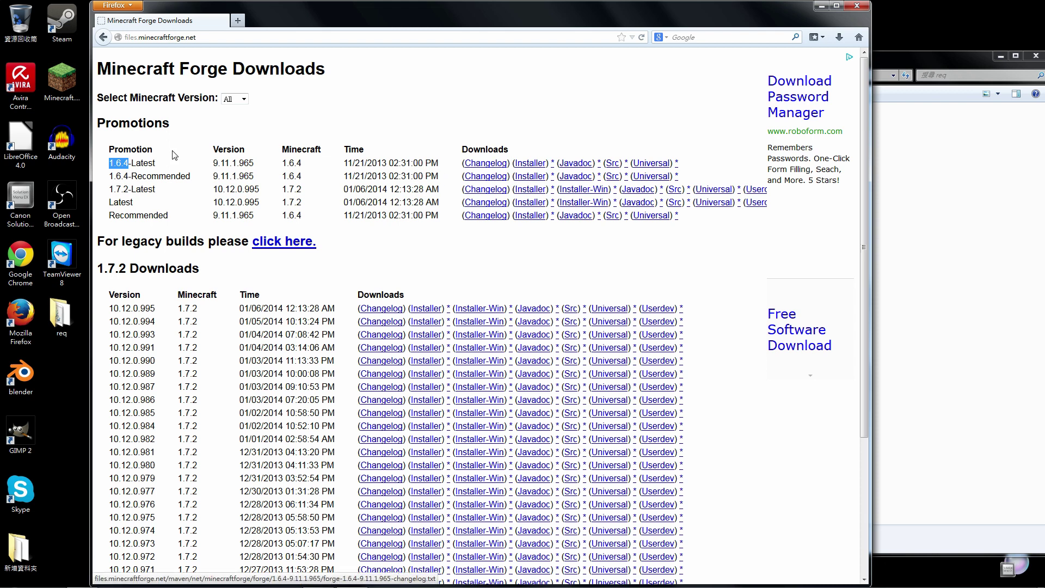
{"action": "left_click_drag", "start_coordinate": [131, 163], "coordinate": [212, 176]}
{"action": "left_click", "coordinate": [248, 162]}
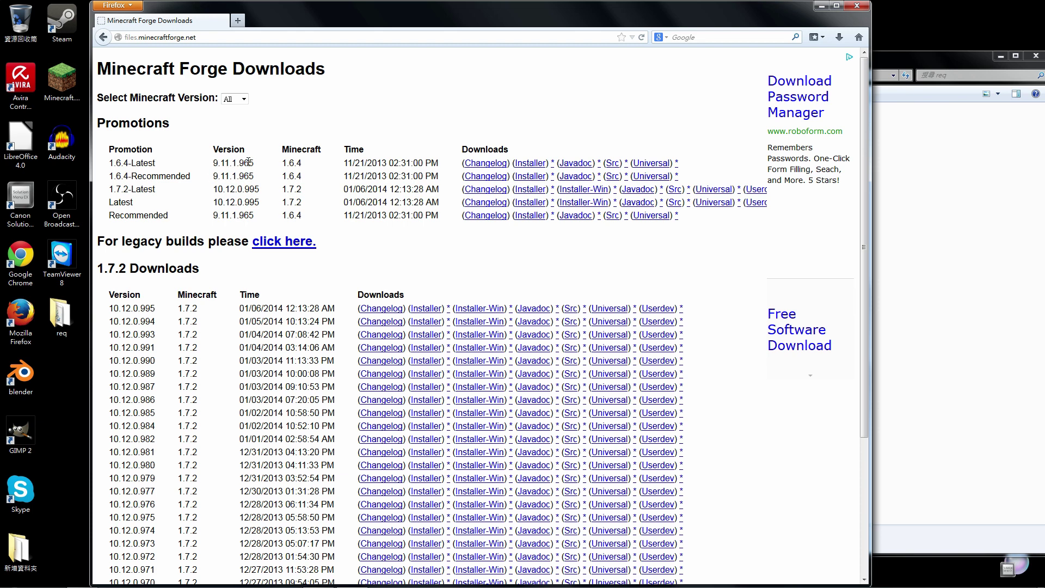
- Request the 1.6.4-Recommended Forge installer, reload the adf.ly link, skip the advertisement and cancel the download dialog
{"action": "left_click", "coordinate": [531, 177]}
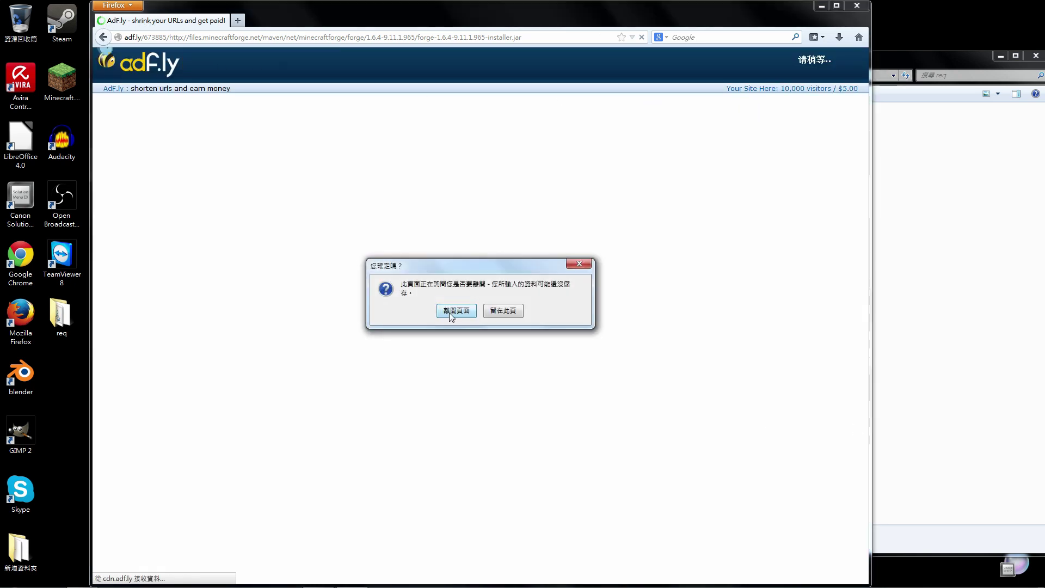
{"action": "left_click", "coordinate": [448, 314]}
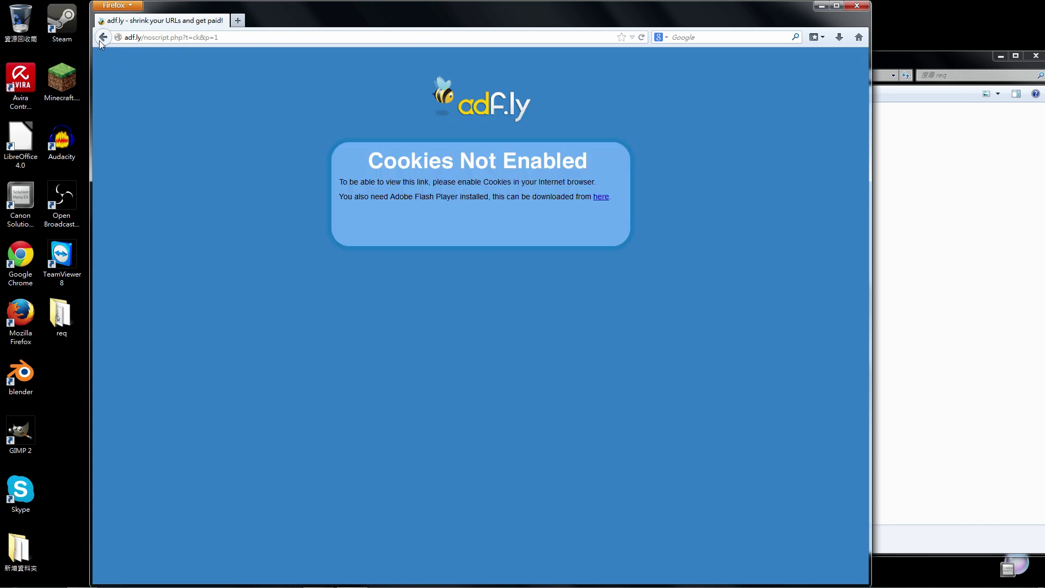
{"action": "key", "text": "alt+Left"}
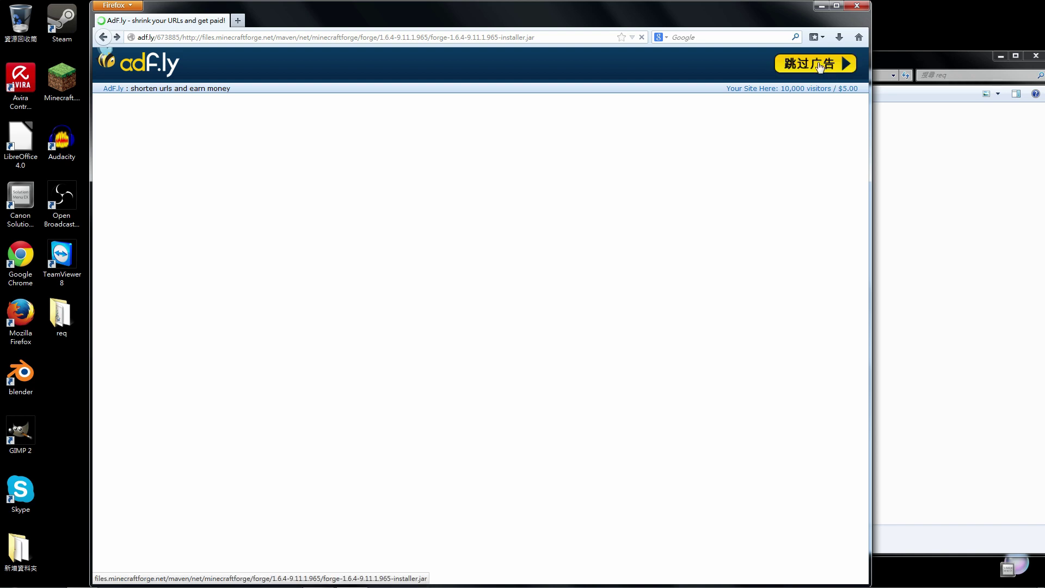
{"action": "left_click", "coordinate": [820, 67]}
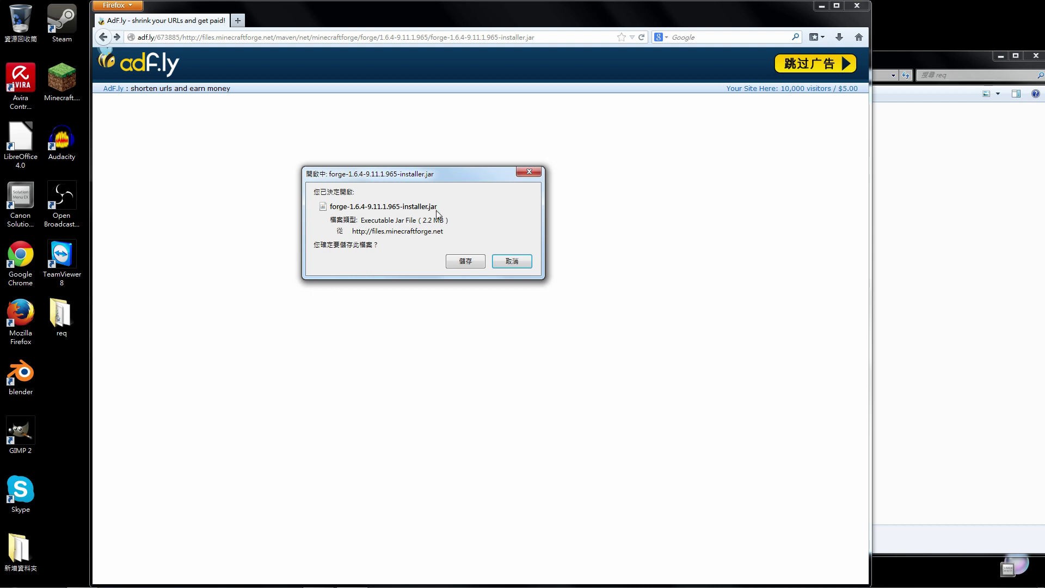
{"action": "left_click", "coordinate": [510, 272]}
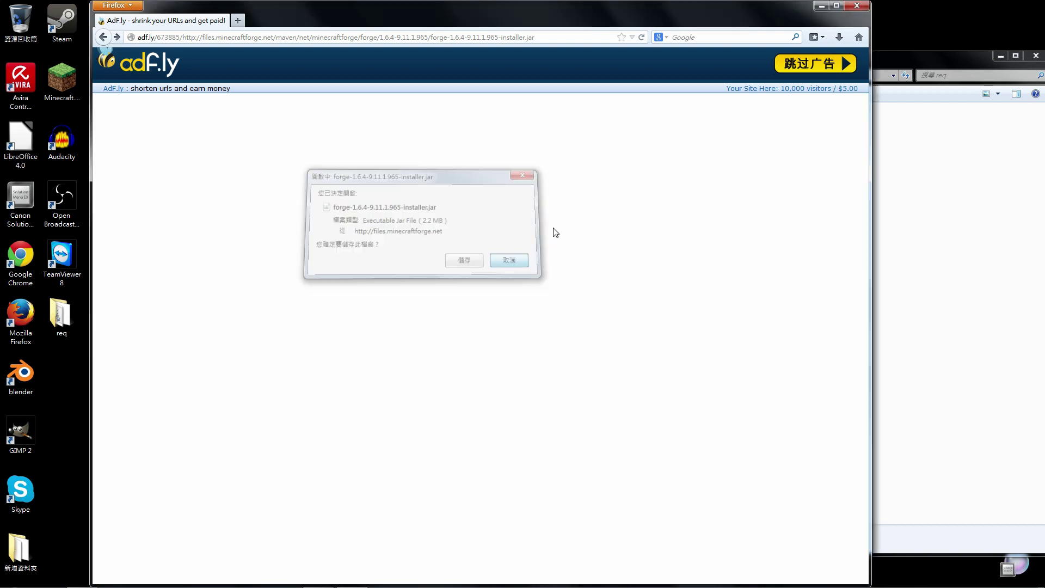
- Close the browser window showing the adf.ly page
{"action": "left_click_drag", "start_coordinate": [603, 207], "coordinate": [582, 177]}
{"action": "left_click", "coordinate": [270, 191]}
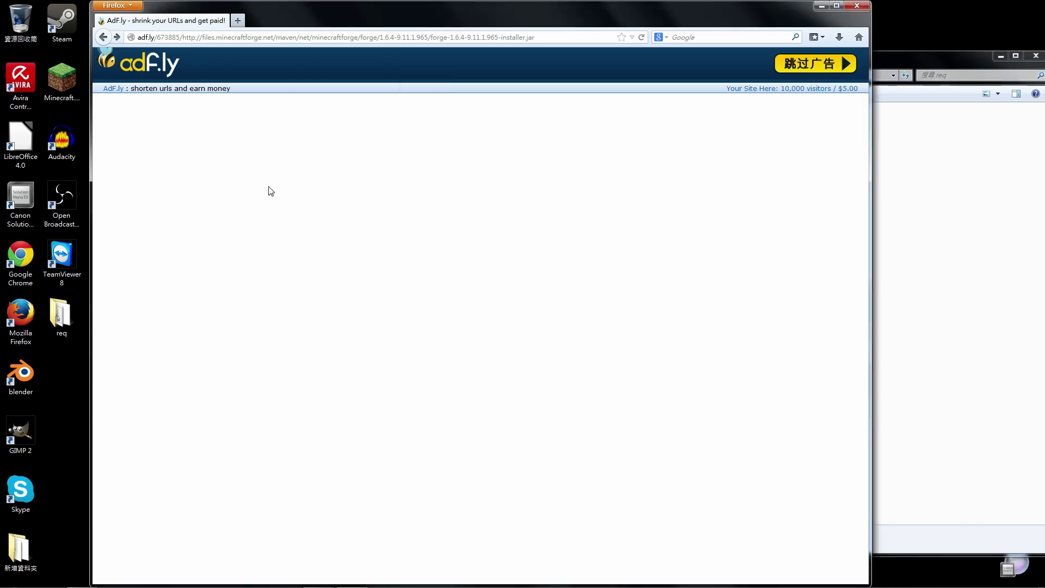
{"action": "left_click", "coordinate": [857, 6]}
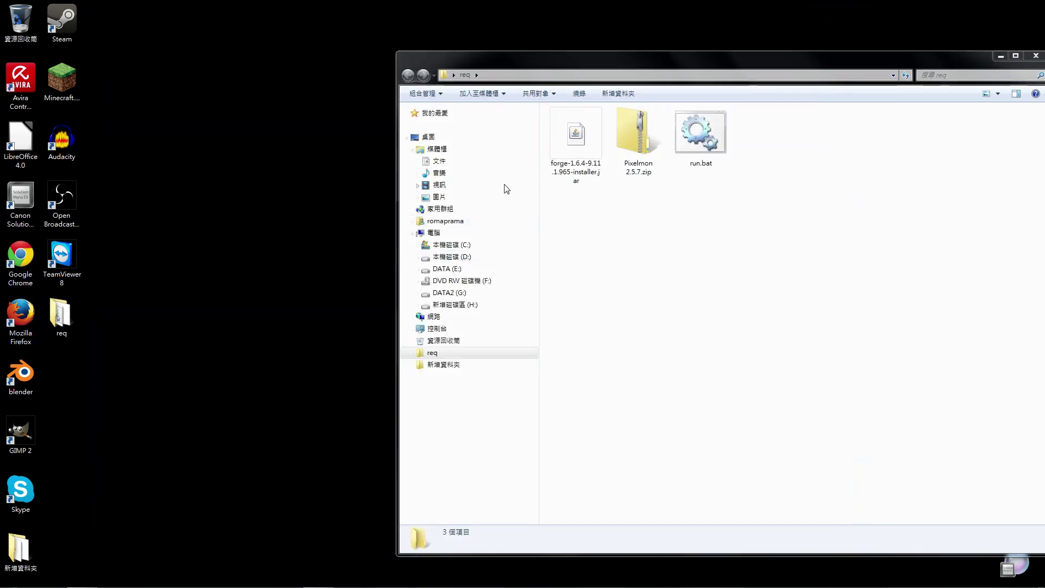
- Point out the Minecraft desktop shortcut and the Pixelmon zip and Forge installer files in the req folder
{"action": "left_click", "coordinate": [60, 84]}
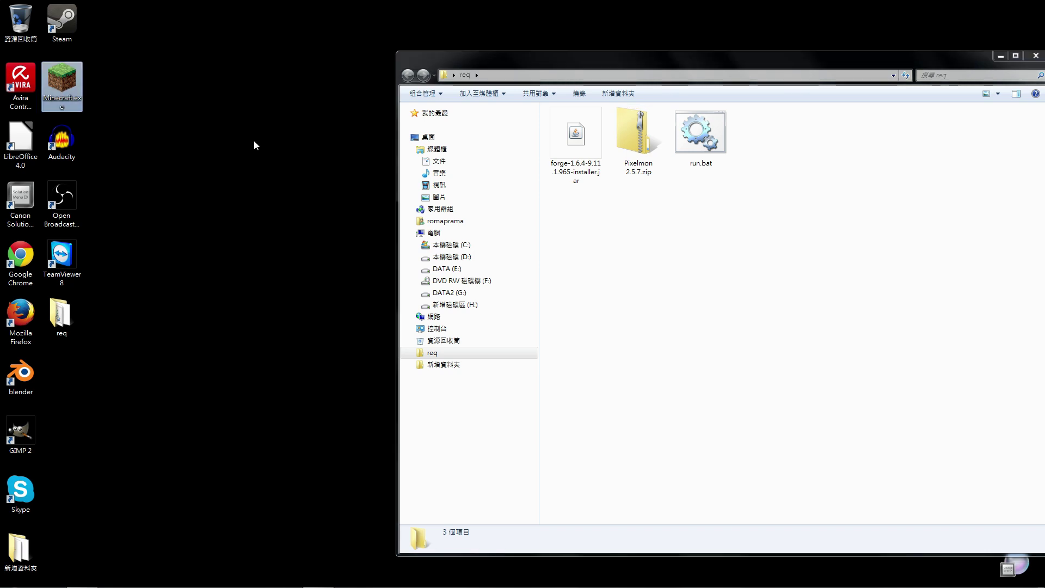
{"action": "left_click", "coordinate": [640, 133]}
{"action": "left_click", "coordinate": [613, 205]}
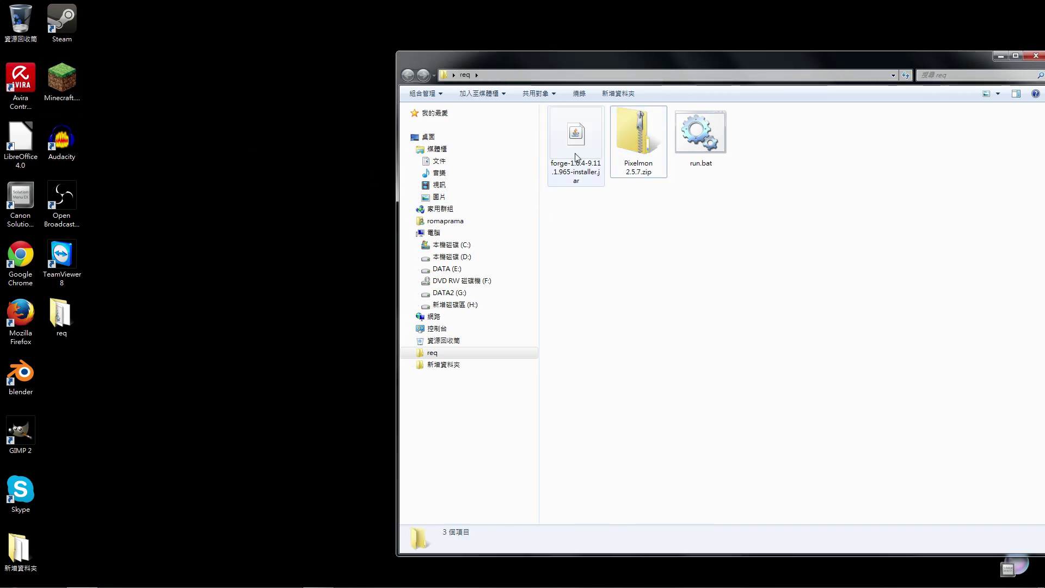
{"action": "left_click", "coordinate": [576, 157]}
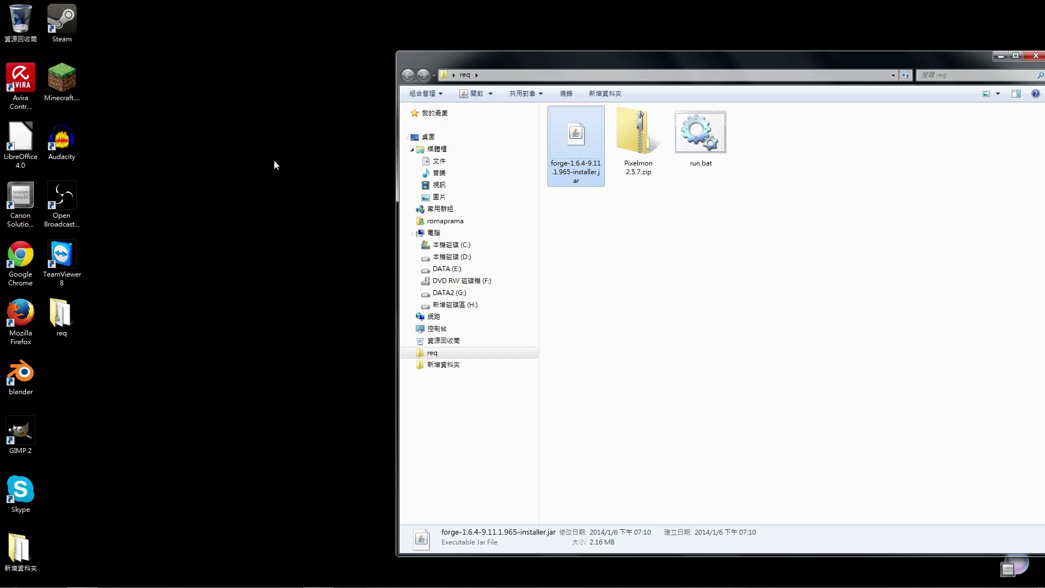
- Start the Minecraft launcher from its desktop shortcut and move its window clear of the req folder's files
{"action": "left_click", "coordinate": [64, 85]}
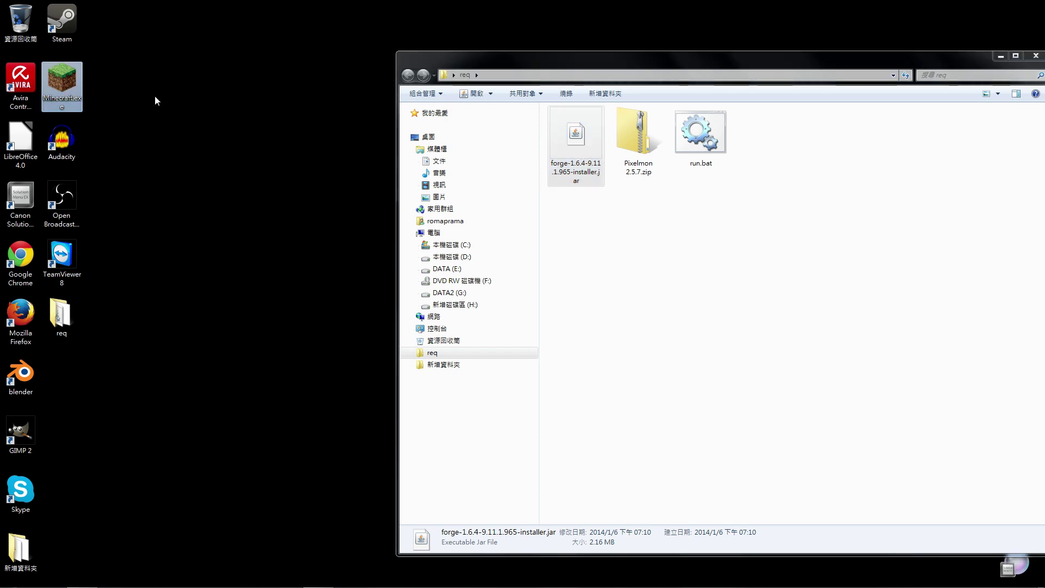
{"action": "double_click", "coordinate": [66, 92]}
{"action": "left_click", "coordinate": [553, 308]}
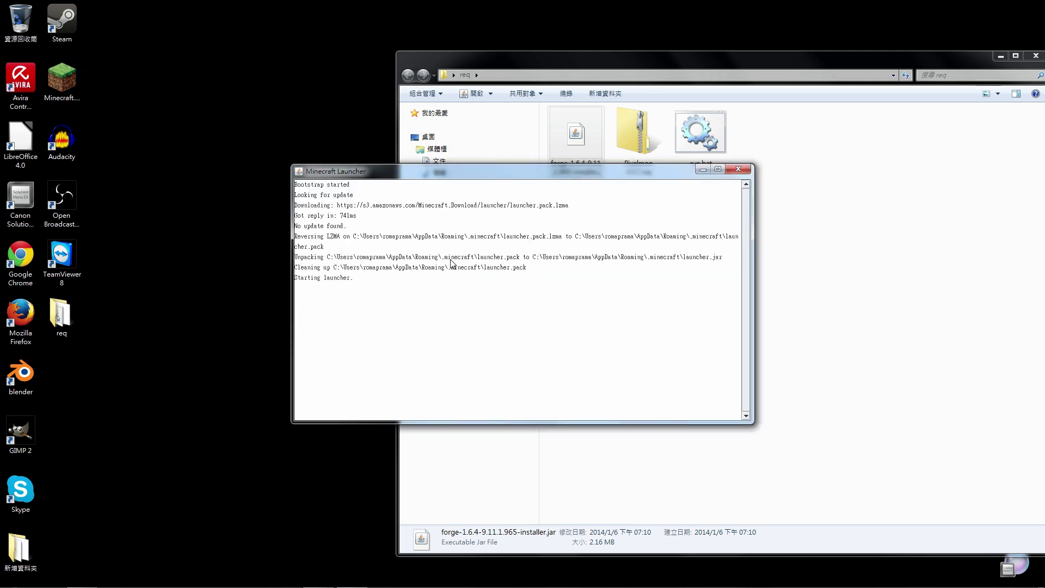
{"action": "left_click_drag", "start_coordinate": [533, 173], "coordinate": [468, 106]}
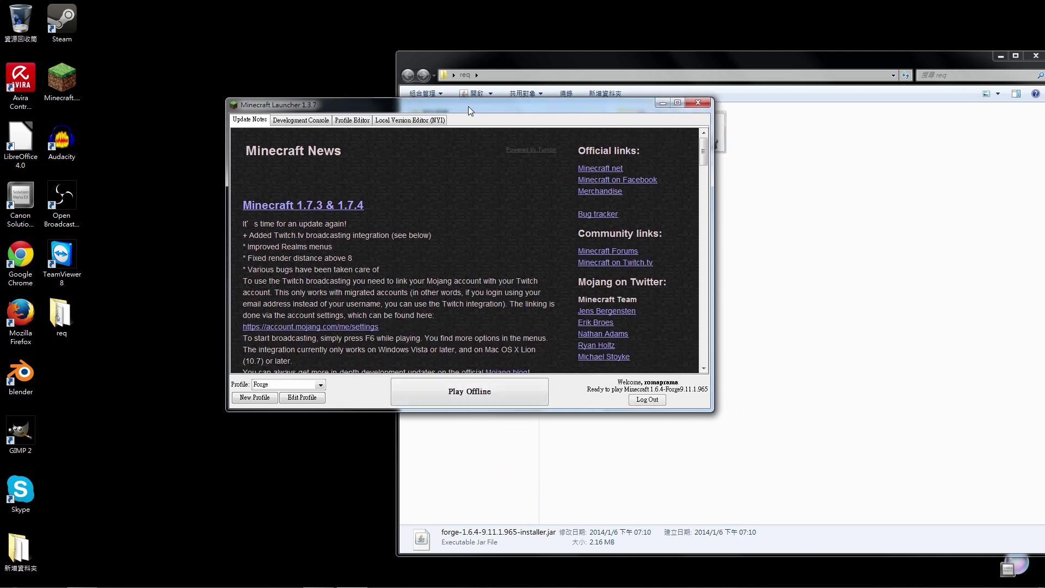
- Select the 1.6.4 profile in the Minecraft launcher
{"action": "left_click", "coordinate": [320, 384]}
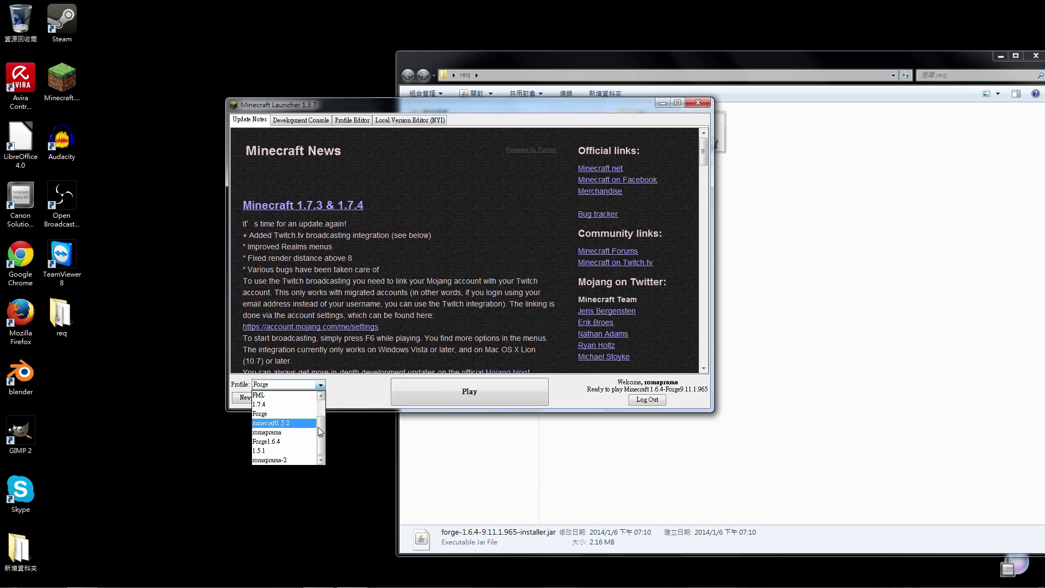
{"action": "scroll", "coordinate": [319, 431], "scroll_direction": "down", "scroll_amount": 2}
{"action": "left_click", "coordinate": [269, 451]}
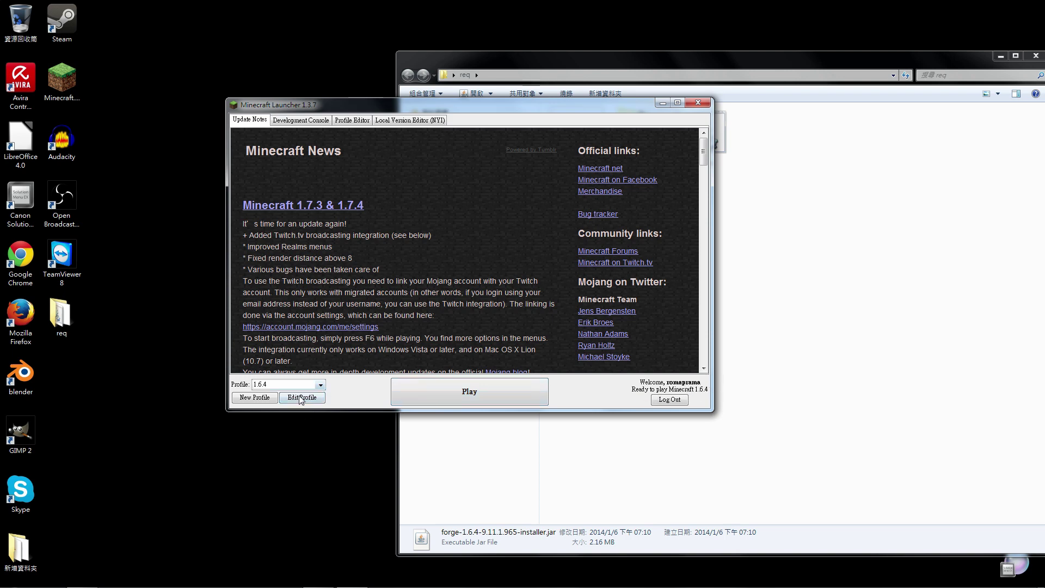
- Demonstrate a new profile copied from 1.6.4, clearing its name and choosing version release 1.6.4, and cancel it without saving
{"action": "left_click", "coordinate": [243, 400]}
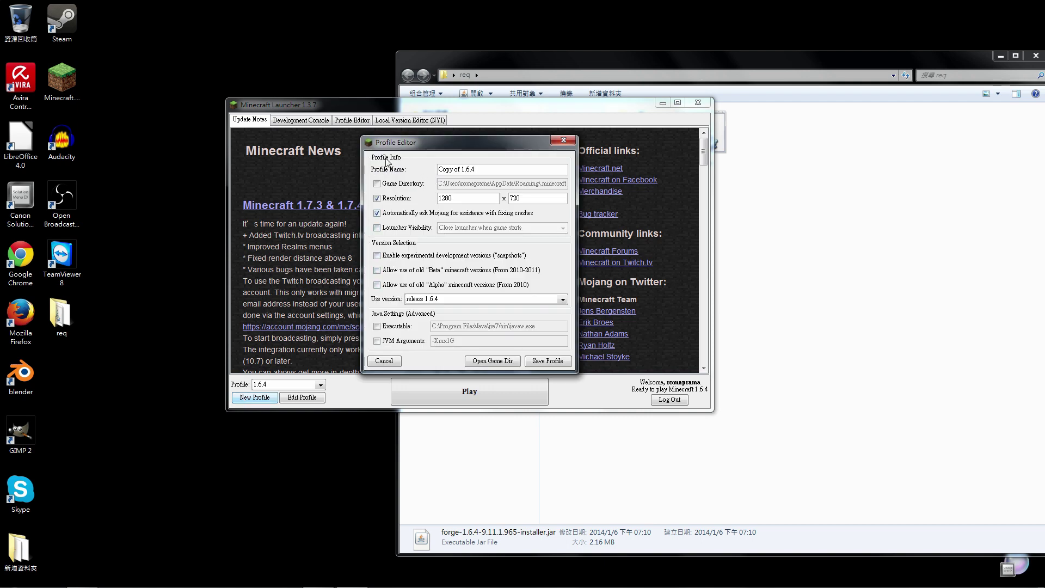
{"action": "key", "text": "ctrl+a"}
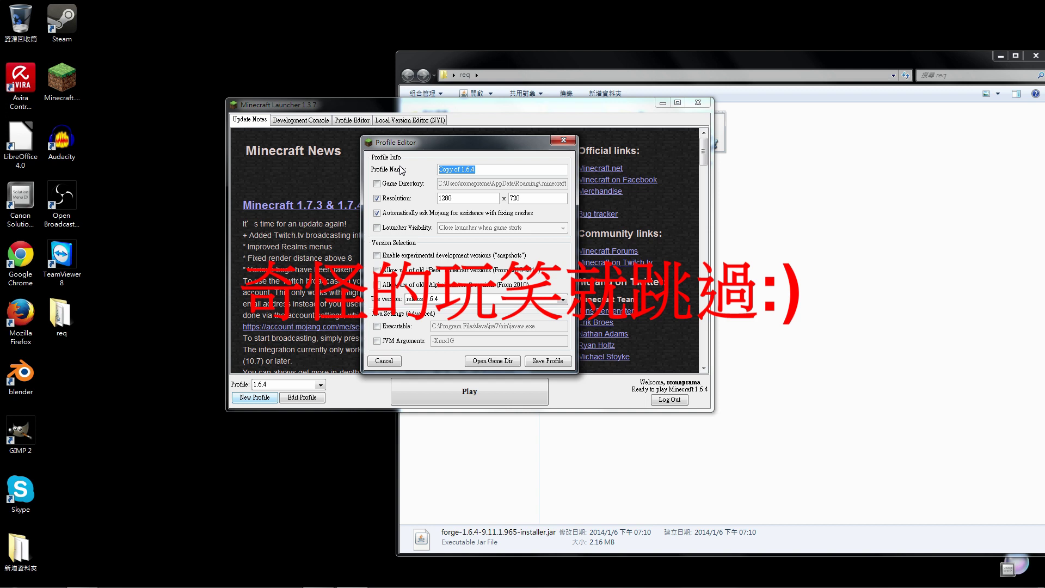
{"action": "type", "text": "1"}
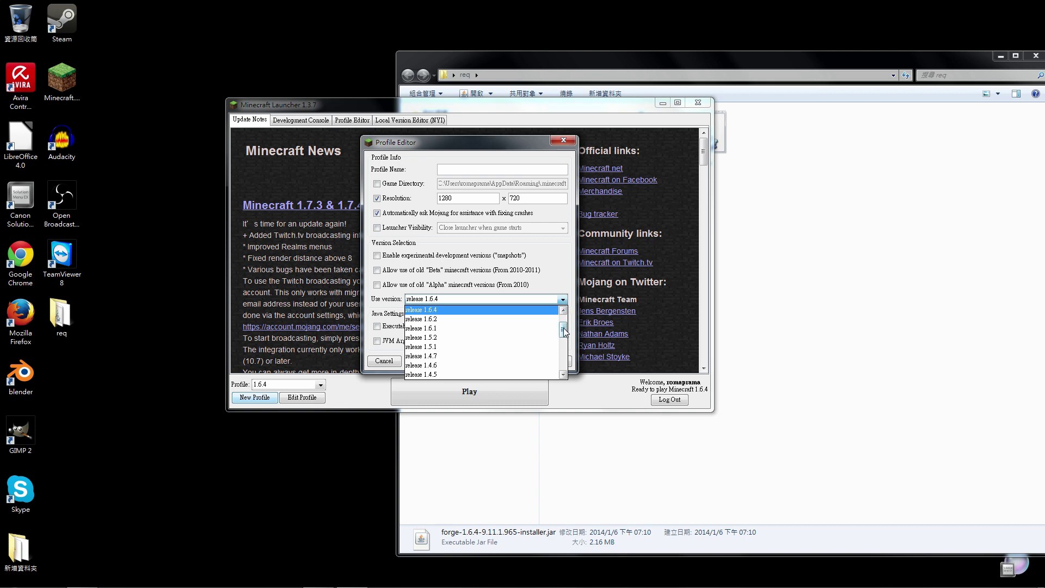
{"action": "scroll", "coordinate": [563, 327], "scroll_direction": "up", "scroll_amount": 2}
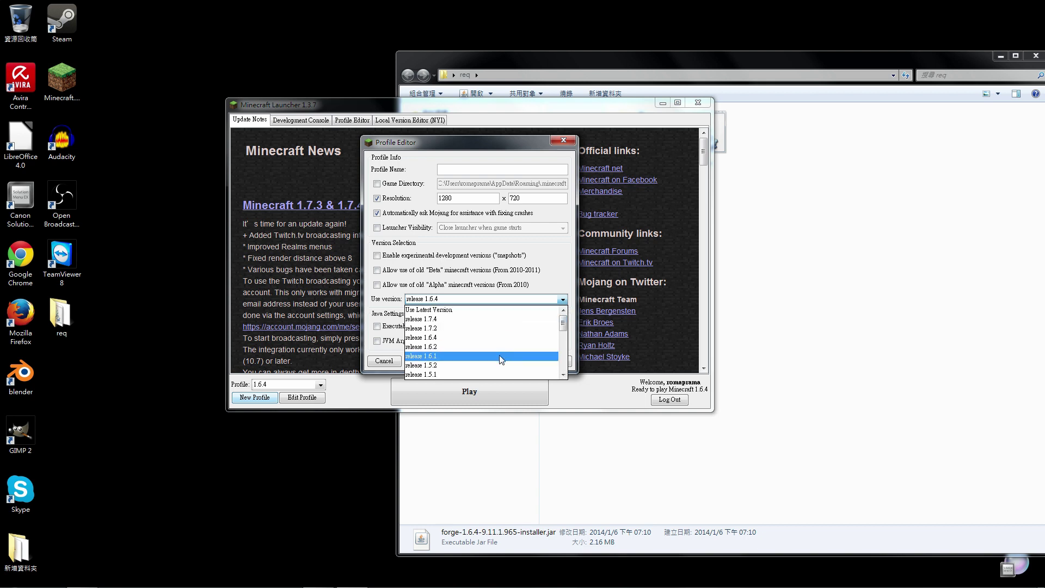
{"action": "scroll", "coordinate": [564, 333], "scroll_direction": "down", "scroll_amount": 2}
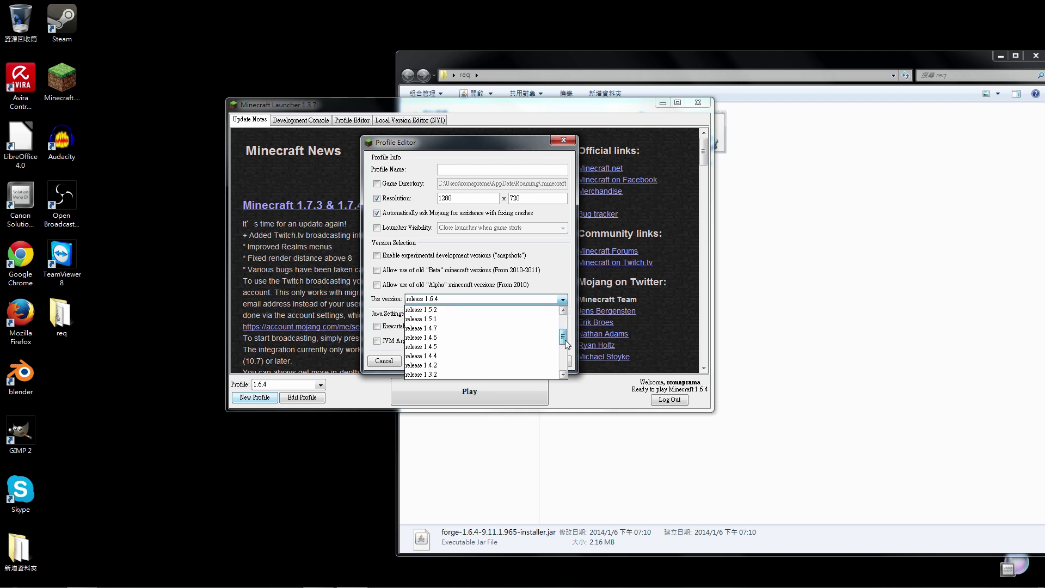
{"action": "scroll", "coordinate": [564, 333], "scroll_direction": "up", "scroll_amount": 1}
{"action": "left_click", "coordinate": [449, 337]}
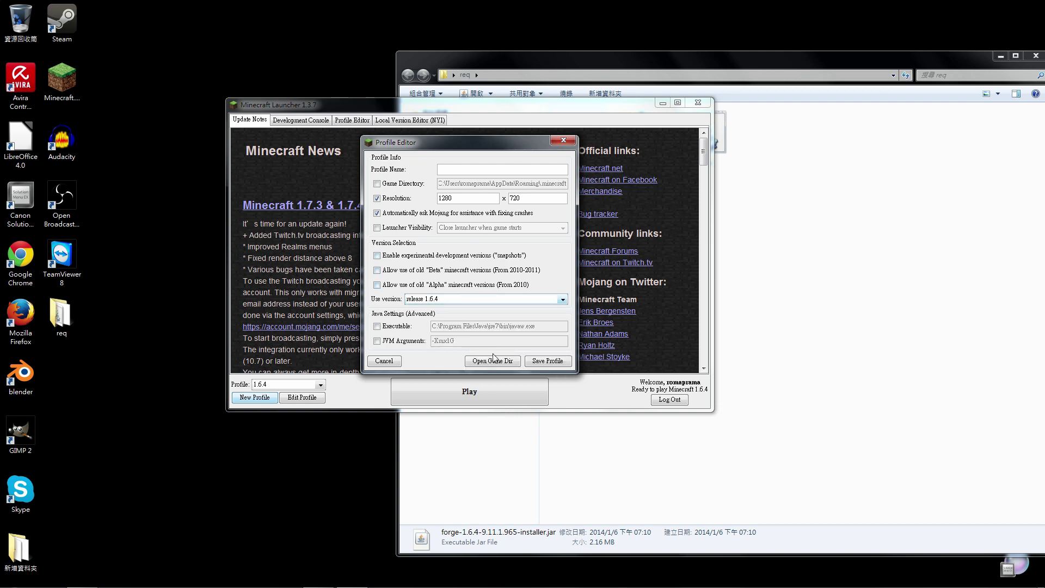
{"action": "left_click", "coordinate": [383, 360]}
- Select the 1.6.4 launcher profile, run Minecraft once up to its main menu and quit the game
{"action": "left_click", "coordinate": [321, 384]}
{"action": "scroll", "coordinate": [302, 419], "scroll_direction": "up", "scroll_amount": 1}
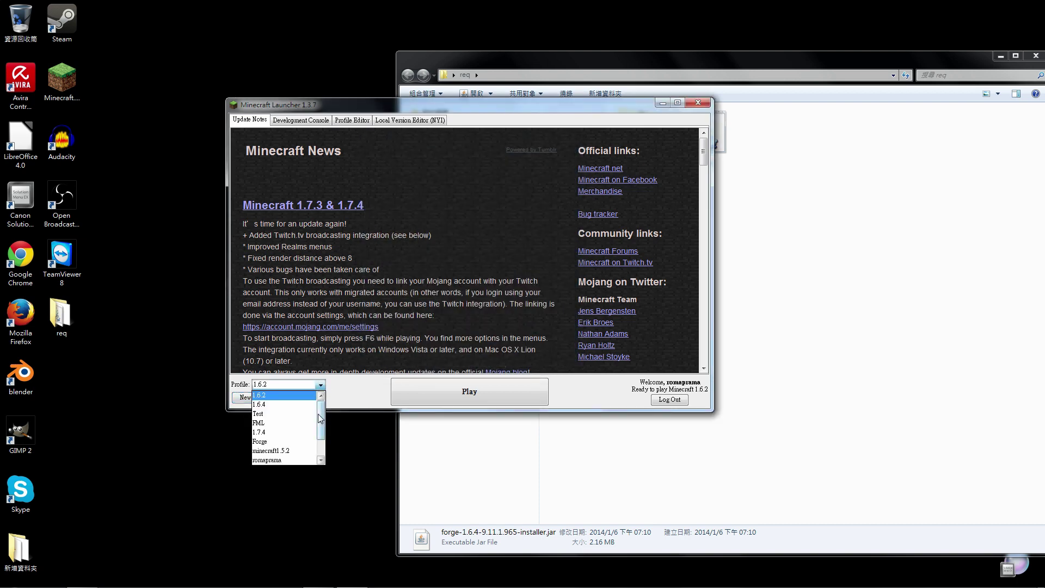
{"action": "left_click", "coordinate": [302, 405]}
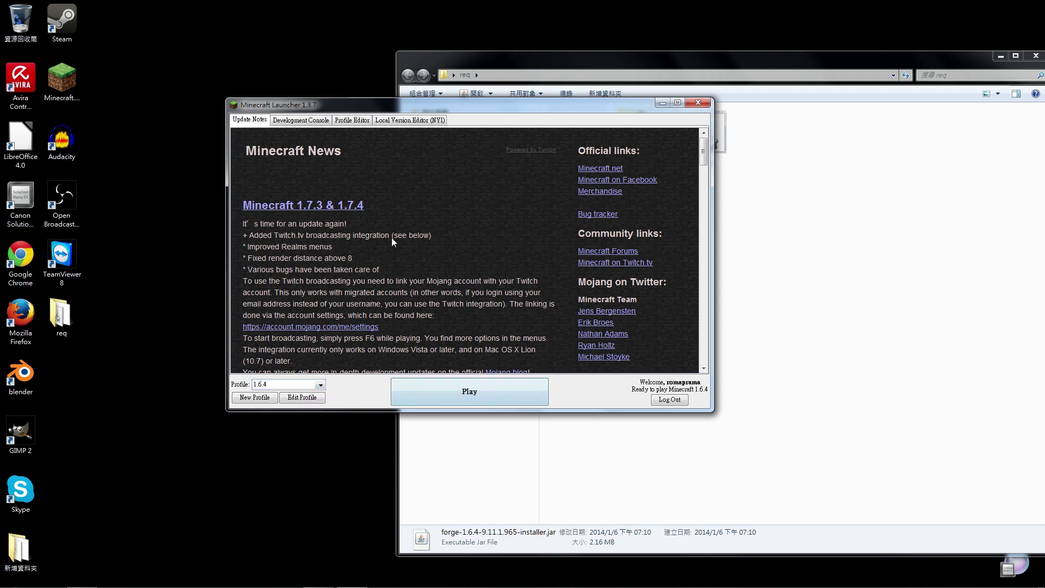
{"action": "left_click", "coordinate": [427, 422]}
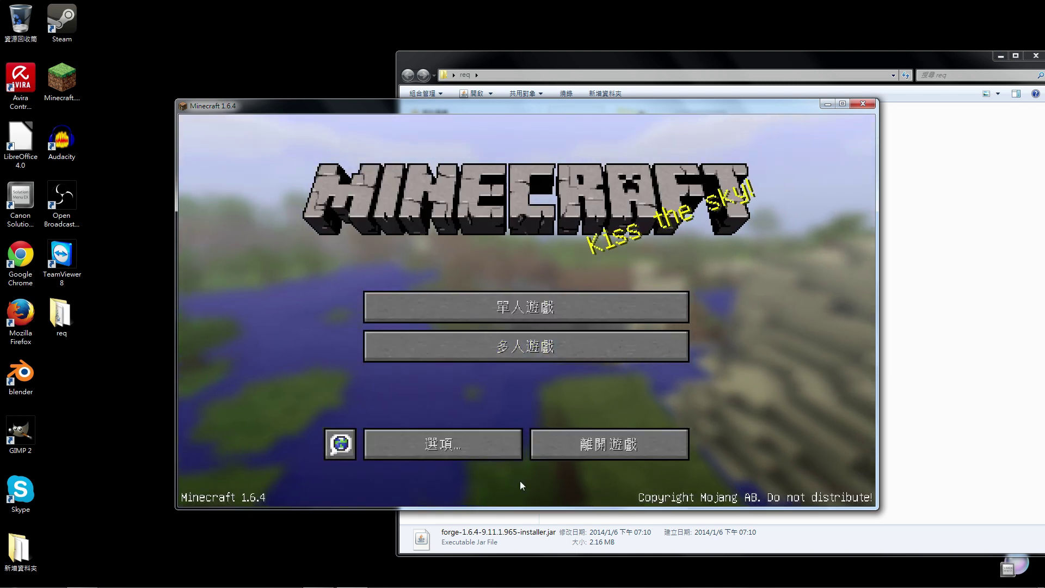
{"action": "left_click", "coordinate": [589, 445]}
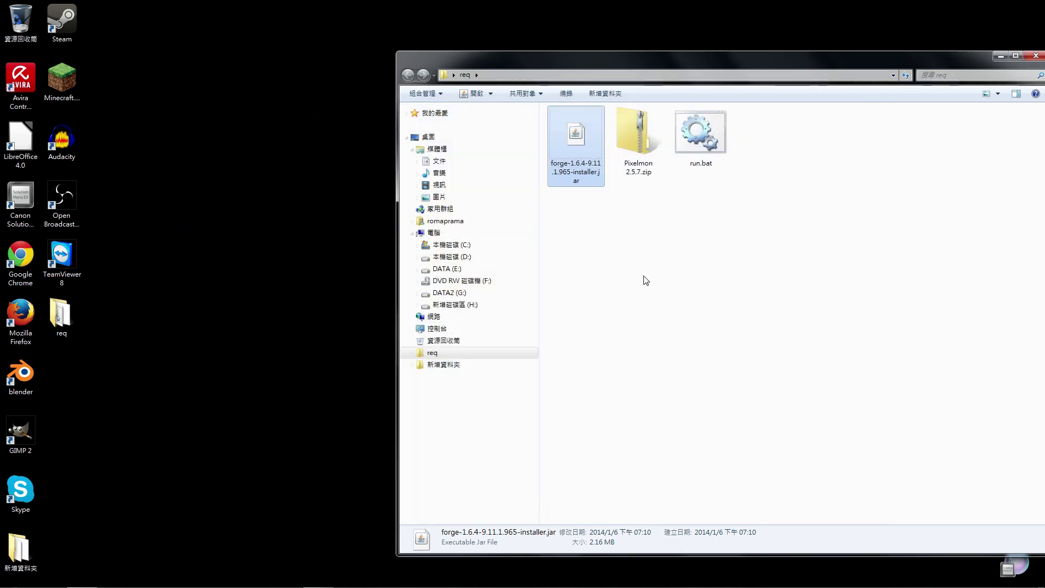
- Run forge-1.6.4-9.11.1.965-installer.jar from the req folder, install the client and dismiss the completion message
{"action": "left_click", "coordinate": [642, 272]}
{"action": "left_click", "coordinate": [573, 152]}
{"action": "double_click", "coordinate": [574, 145]}
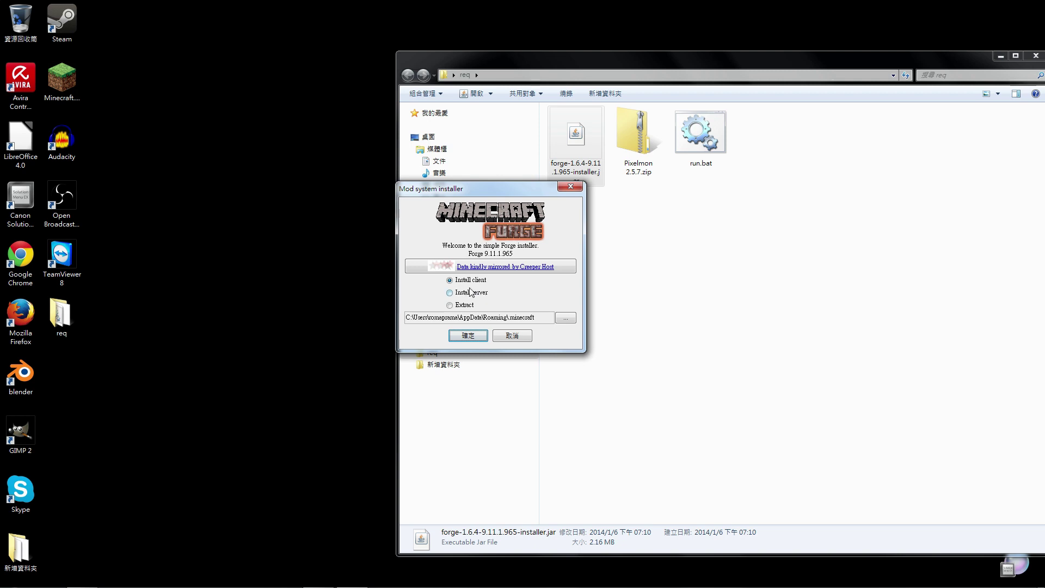
{"action": "left_click_drag", "start_coordinate": [513, 199], "coordinate": [504, 178]}
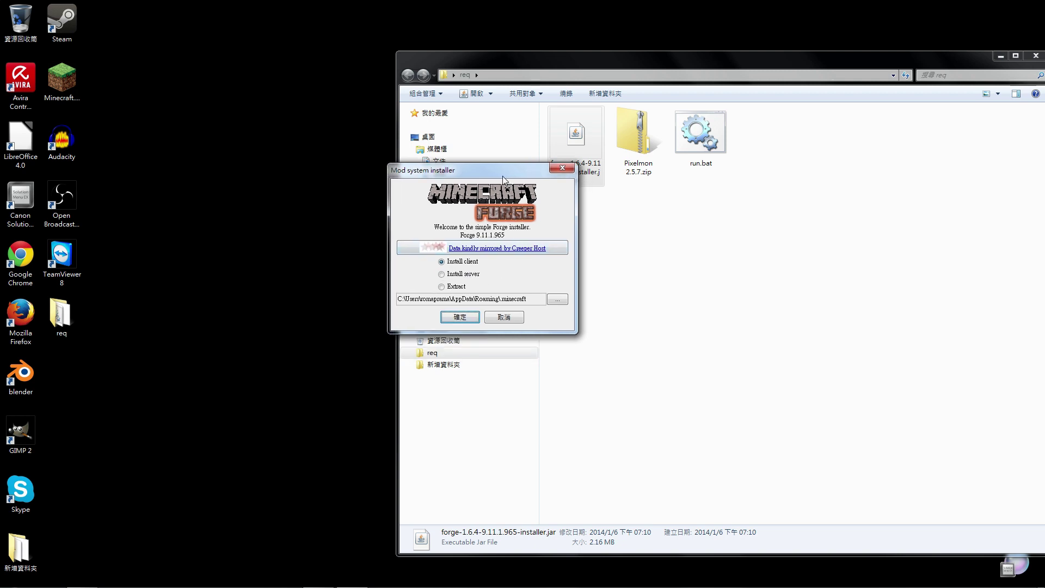
{"action": "left_click", "coordinate": [456, 265]}
{"action": "left_click", "coordinate": [457, 321]}
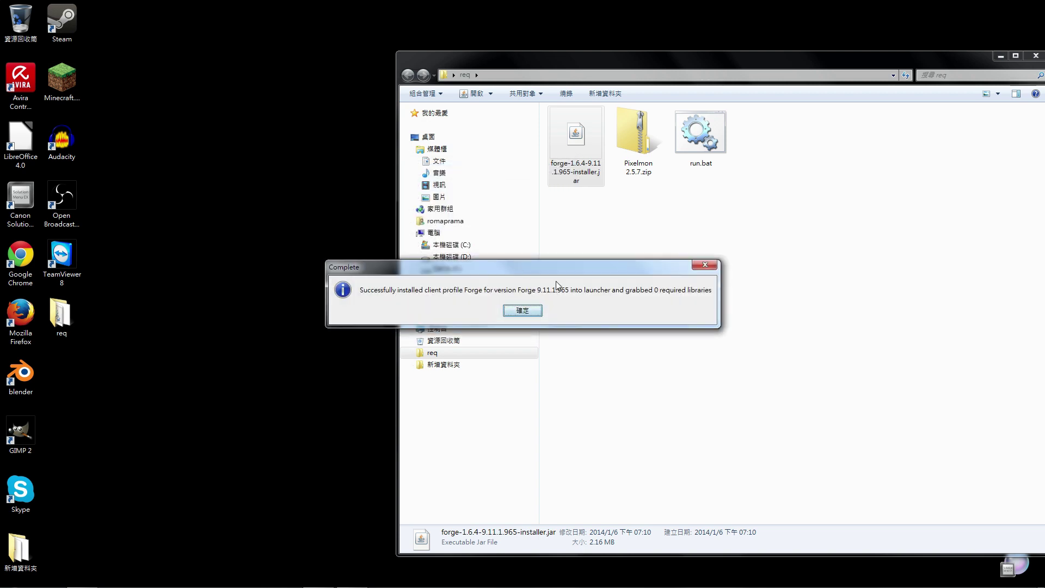
{"action": "left_click", "coordinate": [523, 311]}
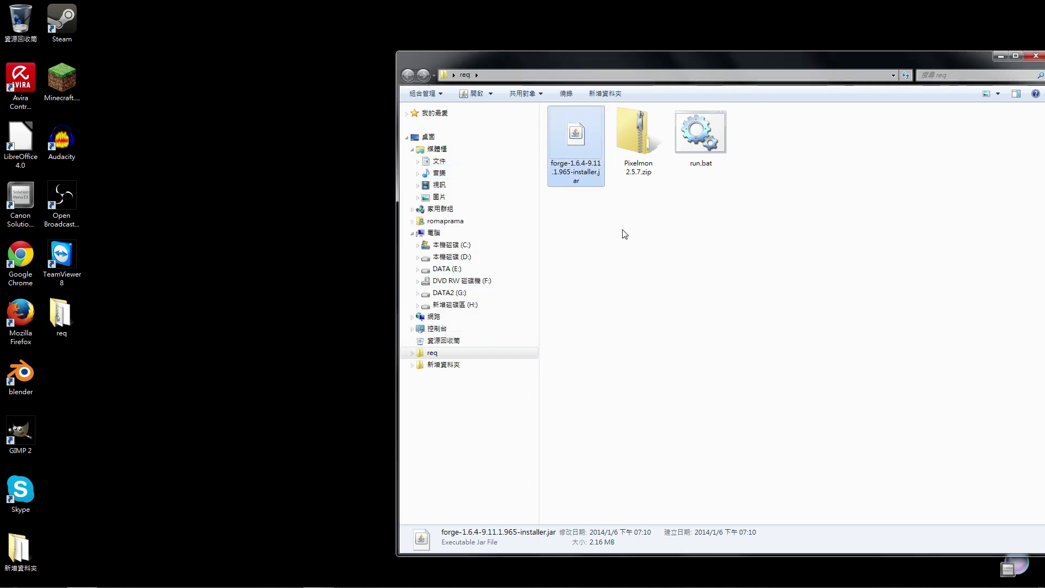
- Start the Minecraft launcher again, switch to the Forge profile and continue with the existing user account
{"action": "double_click", "coordinate": [80, 95]}
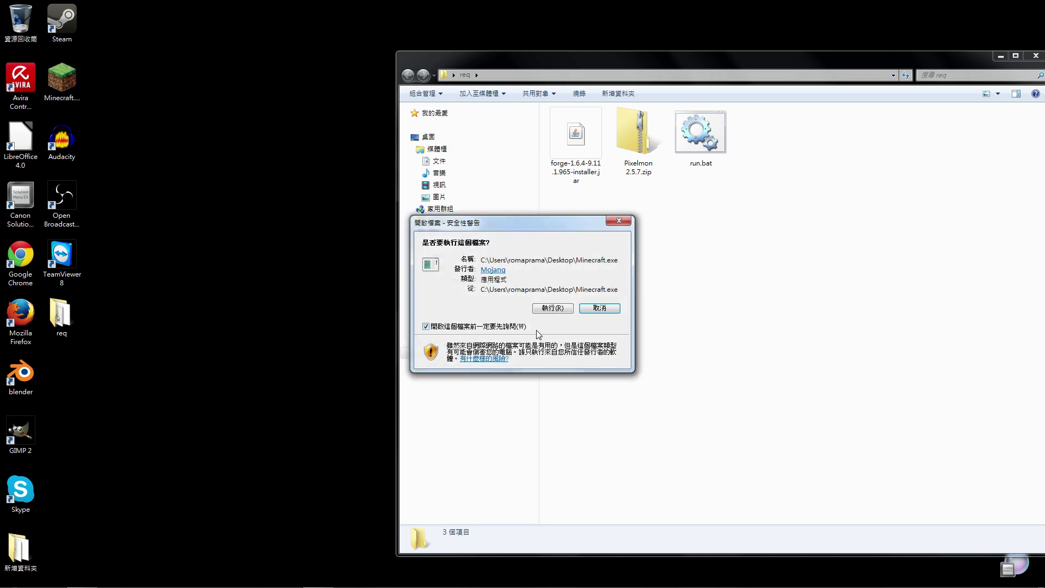
{"action": "left_click", "coordinate": [552, 308]}
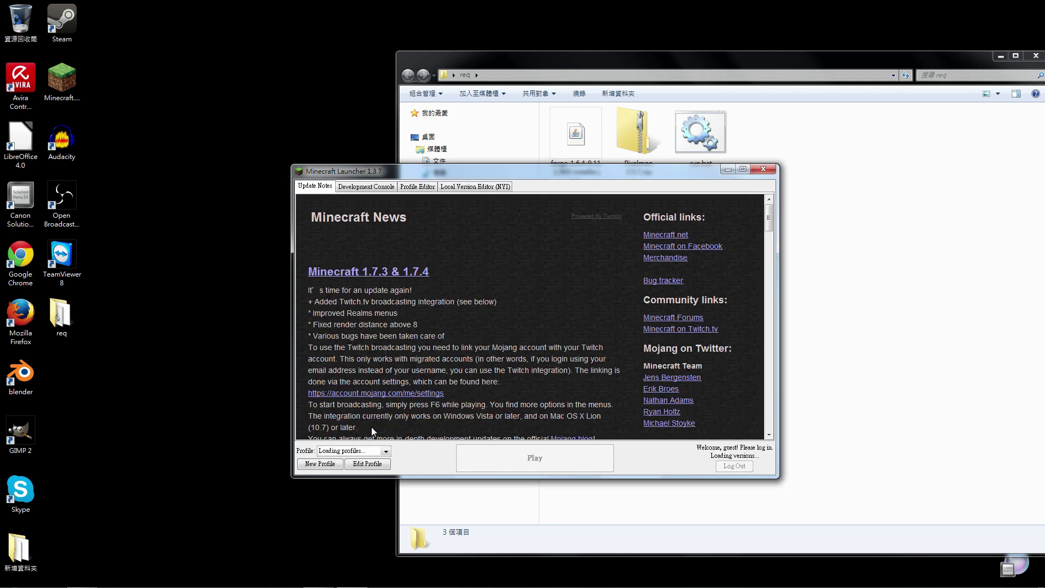
{"action": "left_click", "coordinate": [385, 450]}
{"action": "left_click", "coordinate": [386, 451]}
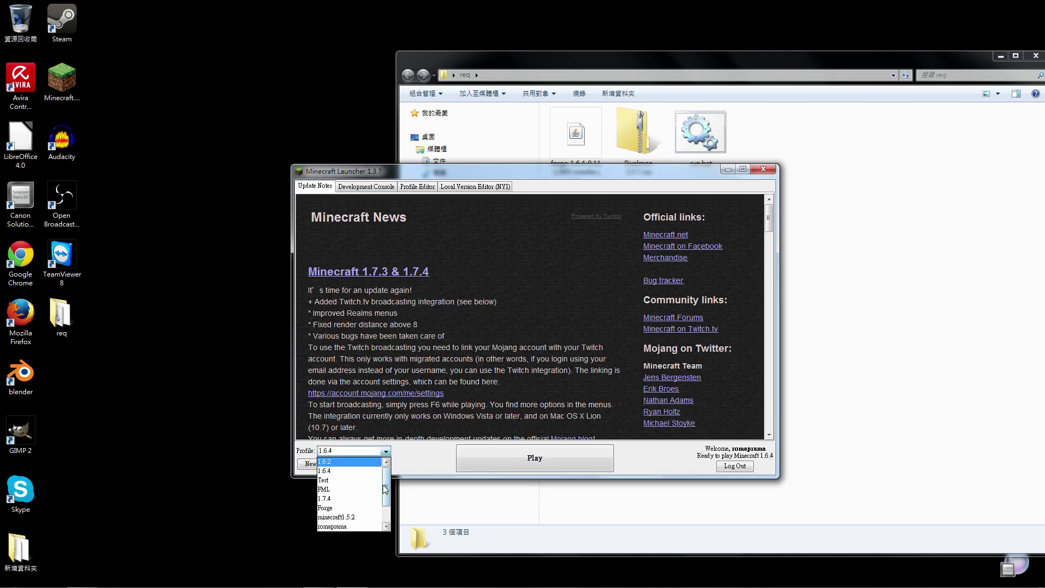
{"action": "left_click", "coordinate": [360, 495]}
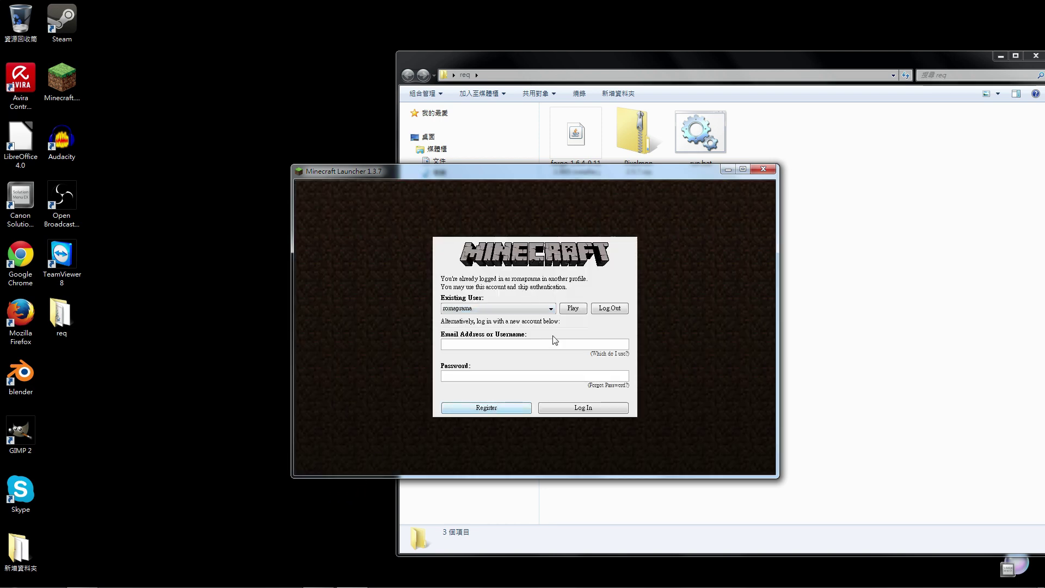
{"action": "left_click", "coordinate": [568, 308]}
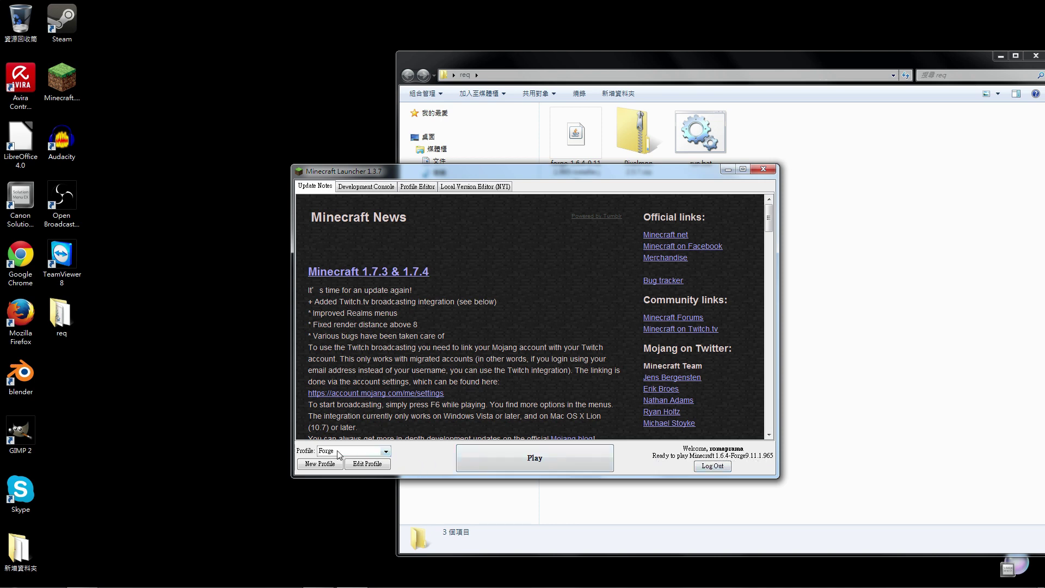
- Demonstrate a new profile copied from Forge with version release 1.6.4-Forge9.11.1.965, and cancel it without saving
{"action": "left_click", "coordinate": [321, 464]}
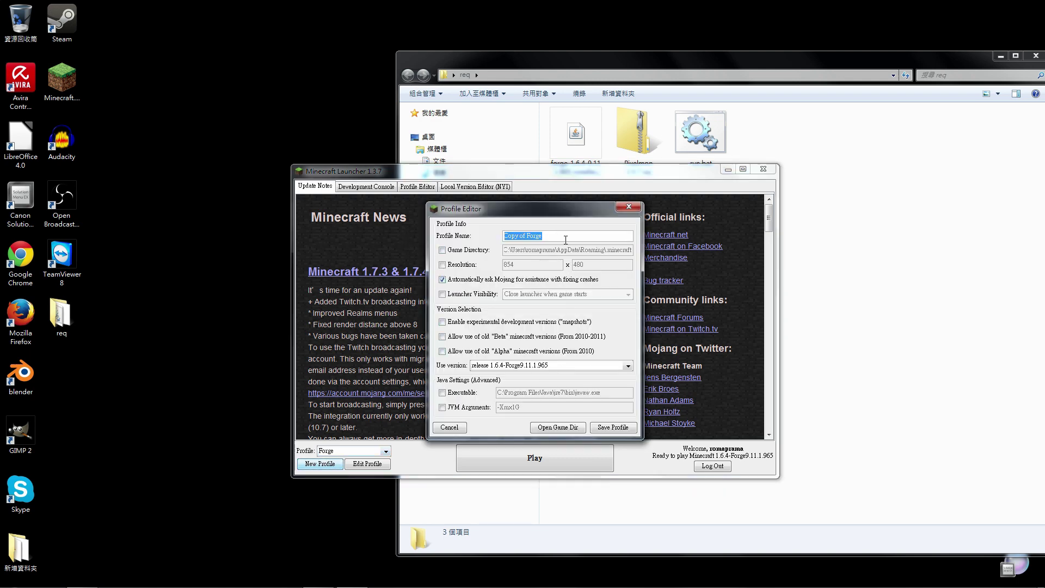
{"action": "left_click", "coordinate": [565, 238]}
{"action": "left_click_drag", "start_coordinate": [544, 238], "coordinate": [499, 234]}
{"action": "left_click", "coordinate": [627, 365]}
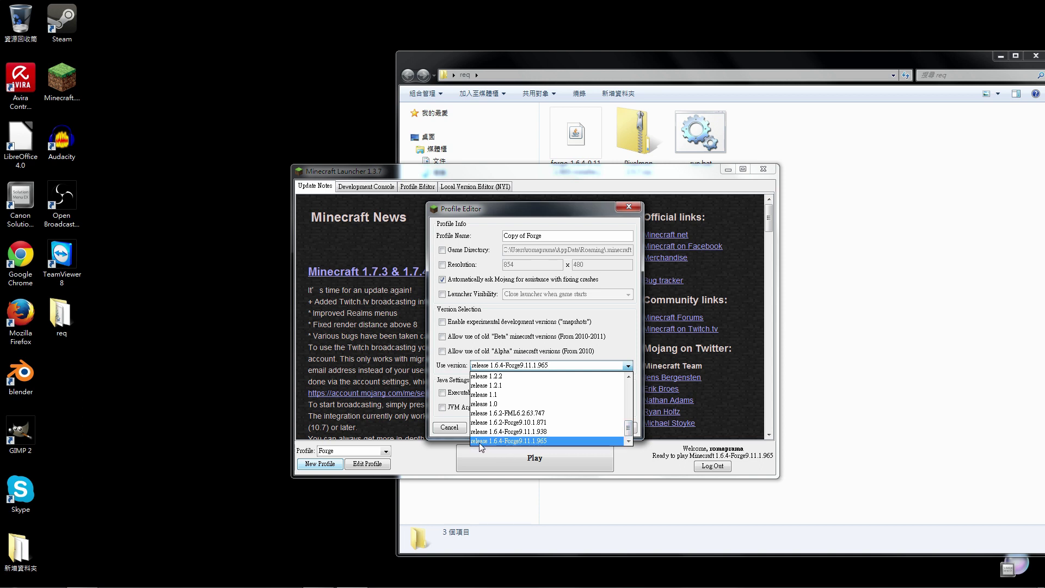
{"action": "left_click", "coordinate": [534, 441]}
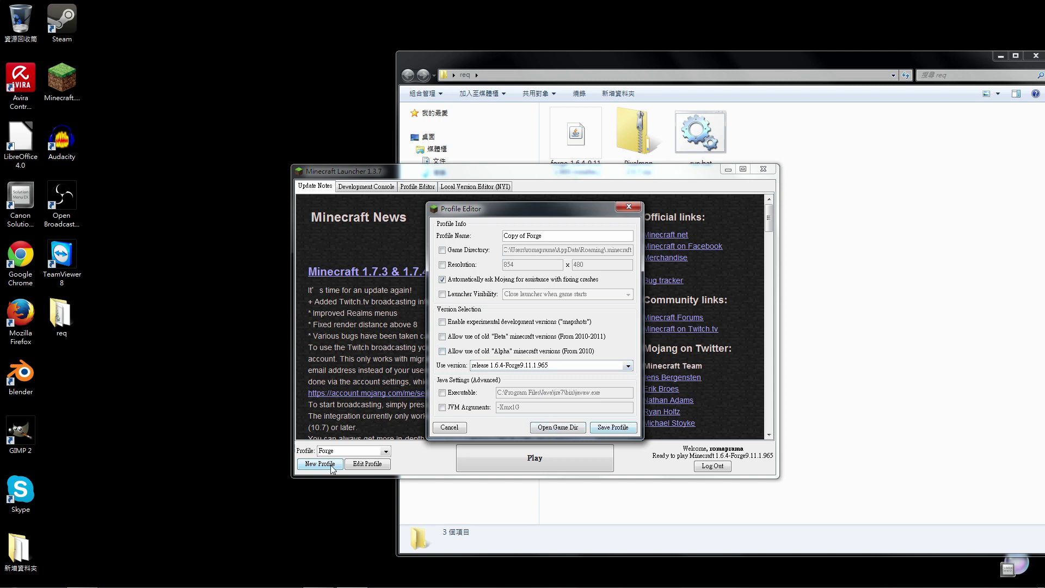
{"action": "left_click", "coordinate": [610, 427]}
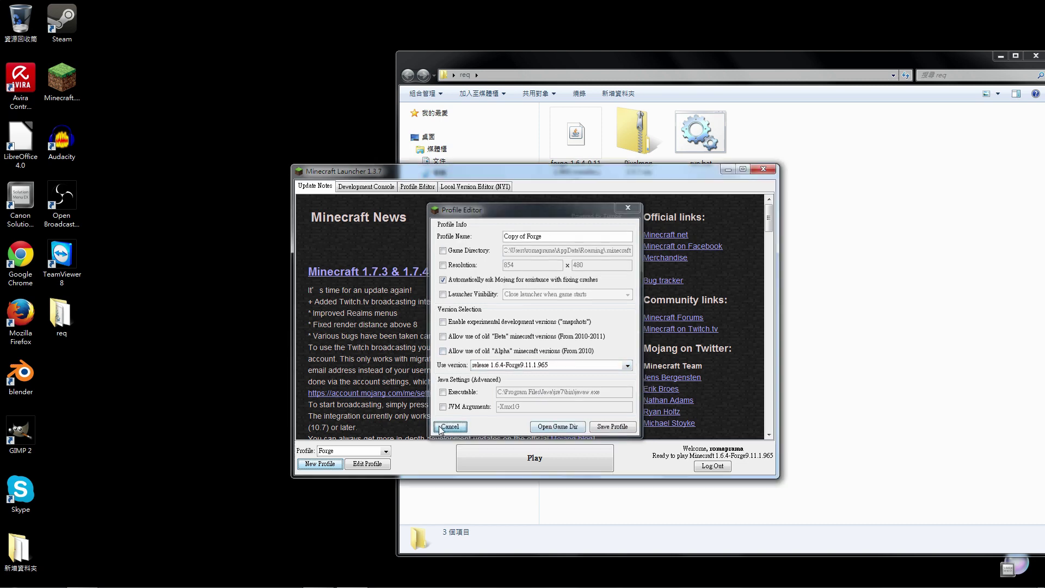
- Select the Forge profile in the launcher and start the game with it
{"action": "left_click", "coordinate": [385, 451]}
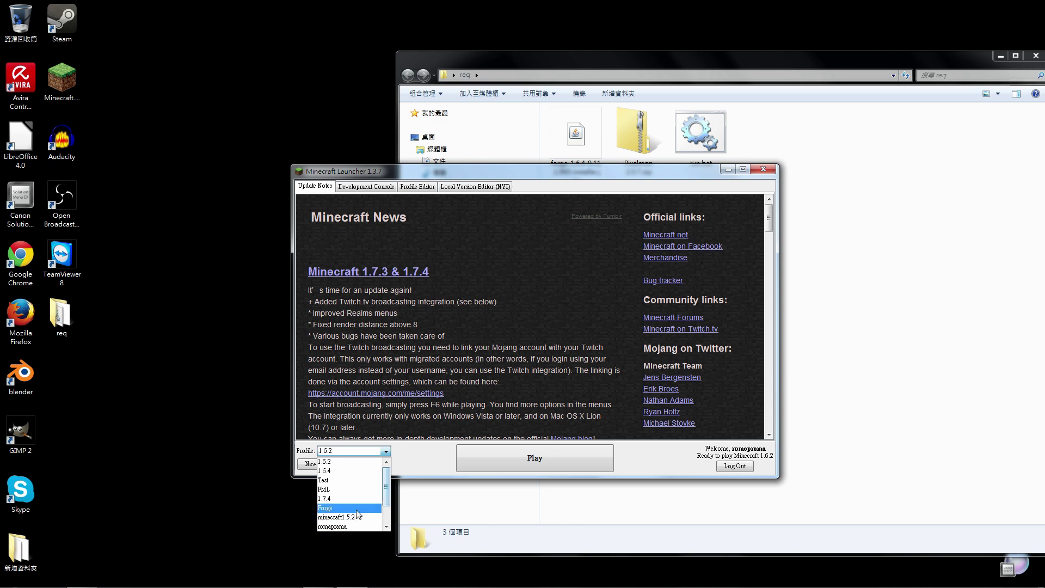
{"action": "left_click", "coordinate": [377, 506]}
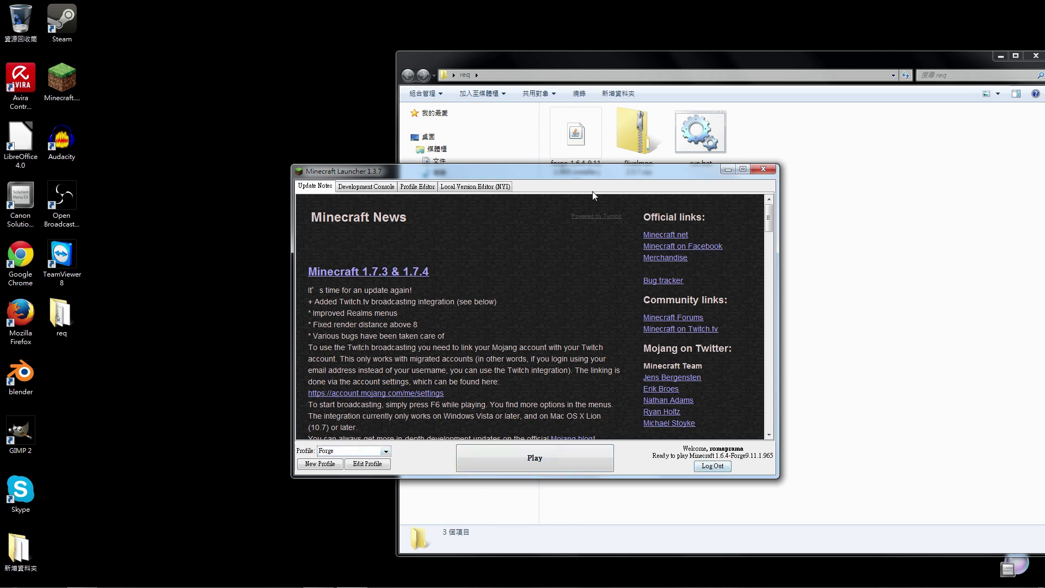
{"action": "left_click_drag", "start_coordinate": [581, 176], "coordinate": [500, 161]}
{"action": "left_click", "coordinate": [425, 450]}
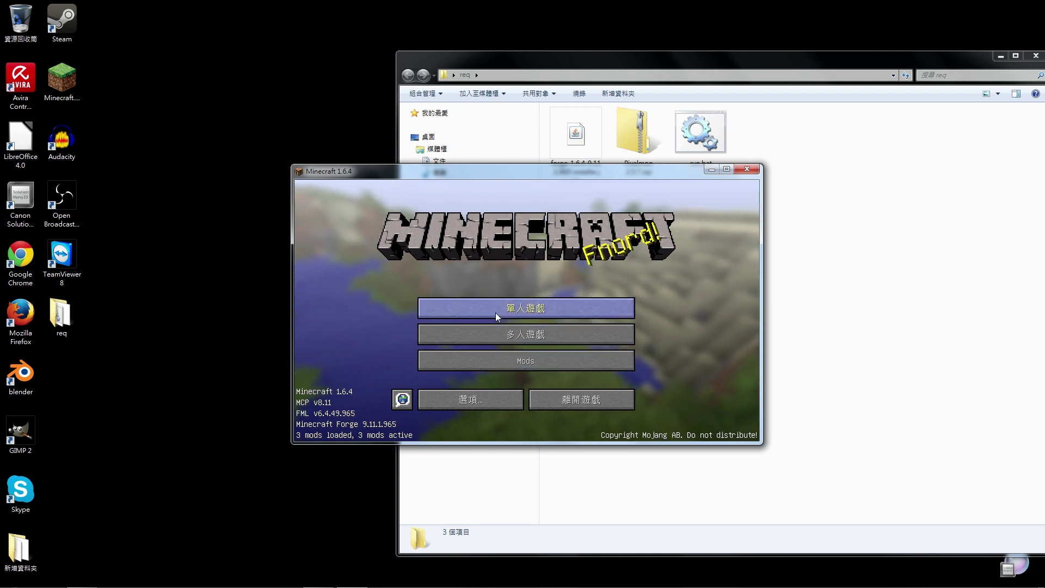
- Check the game's list of installed mods, return to the main menu and quit the game
{"action": "left_click", "coordinate": [494, 359]}
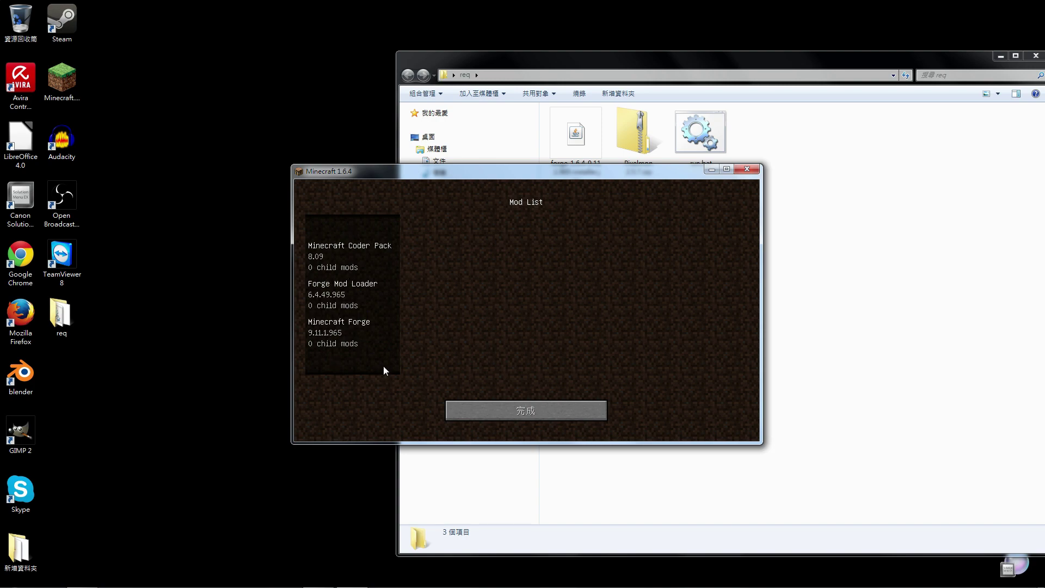
{"action": "left_click", "coordinate": [477, 415]}
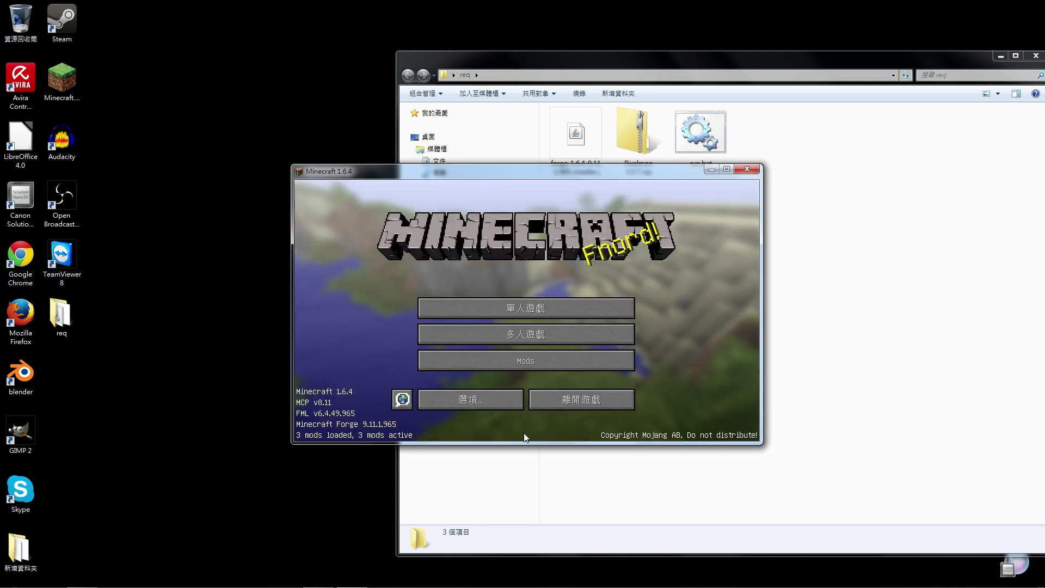
{"action": "left_click", "coordinate": [569, 402]}
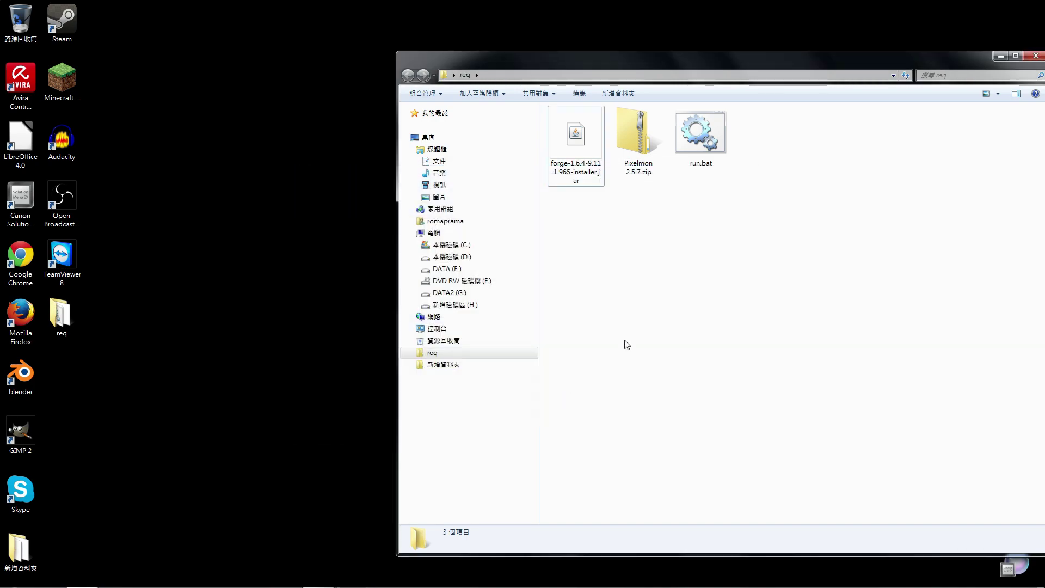
- Copy the Pixelmon 2.5.7.zip archive from the req folder
{"action": "left_click", "coordinate": [638, 127]}
{"action": "right_click", "coordinate": [640, 180]}
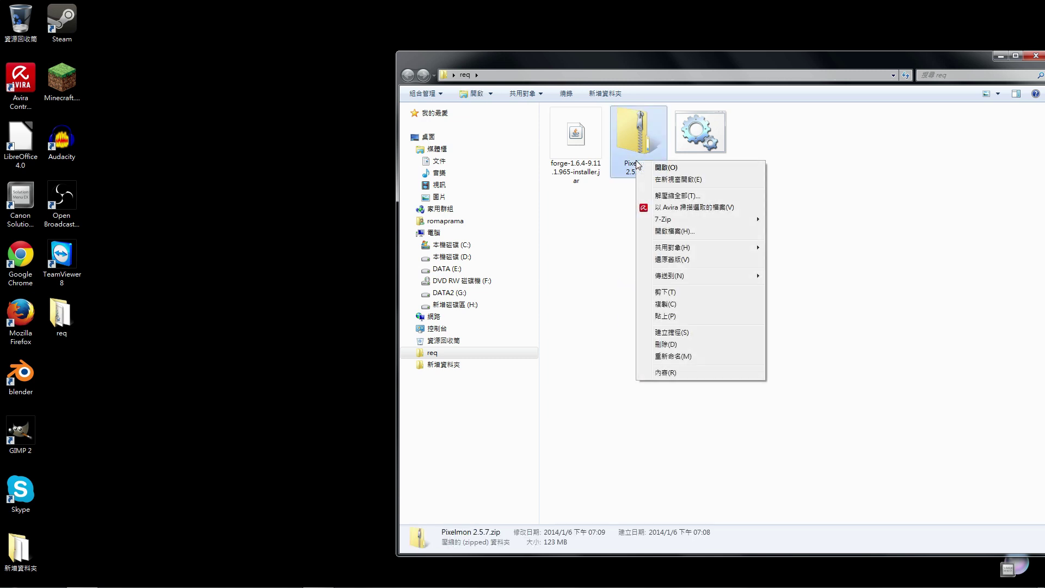
{"action": "left_click", "coordinate": [642, 309]}
{"action": "left_click", "coordinate": [664, 244]}
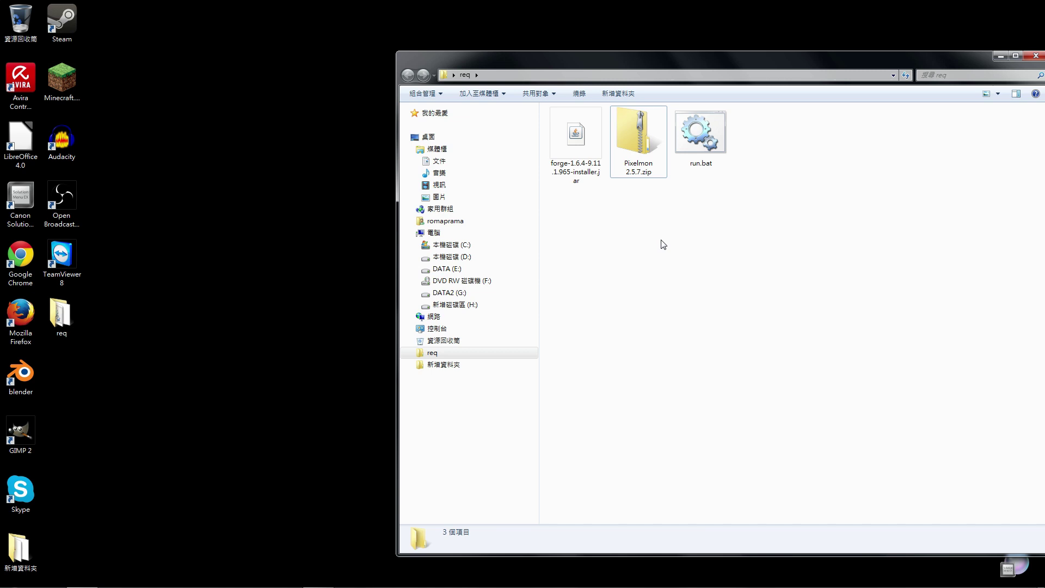
- Go to the %appdata% location and open the mods folder inside .minecraft
{"action": "left_click", "coordinate": [634, 148]}
{"action": "left_click", "coordinate": [627, 75]}
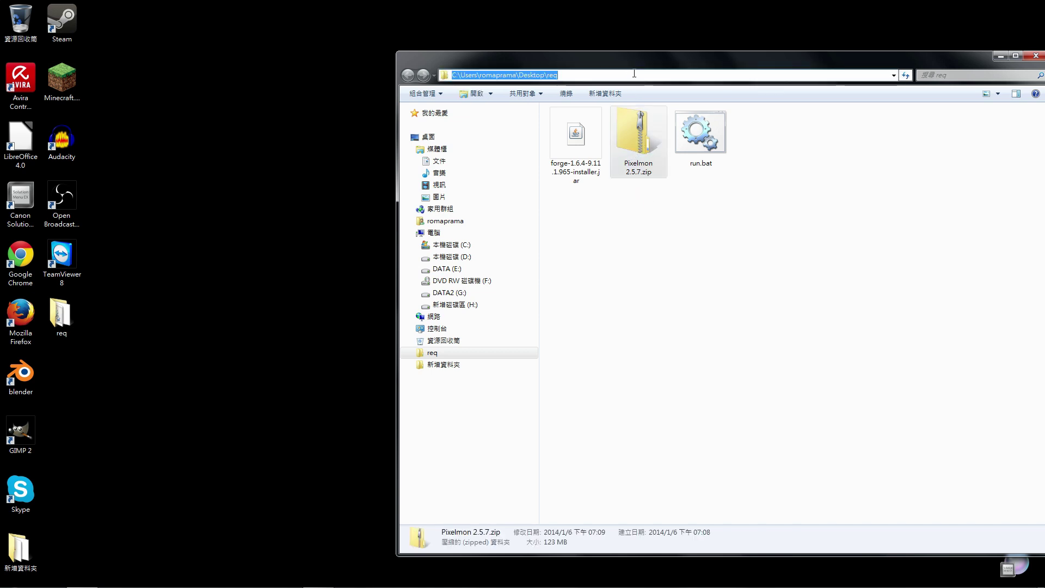
{"action": "type", "text": "%appdata%"}
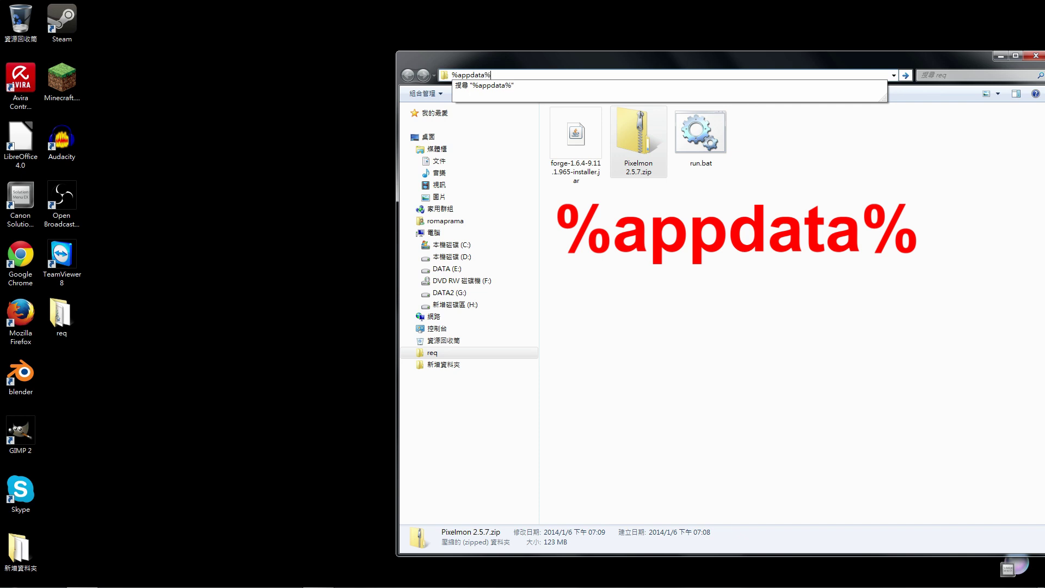
{"action": "key", "text": "Return"}
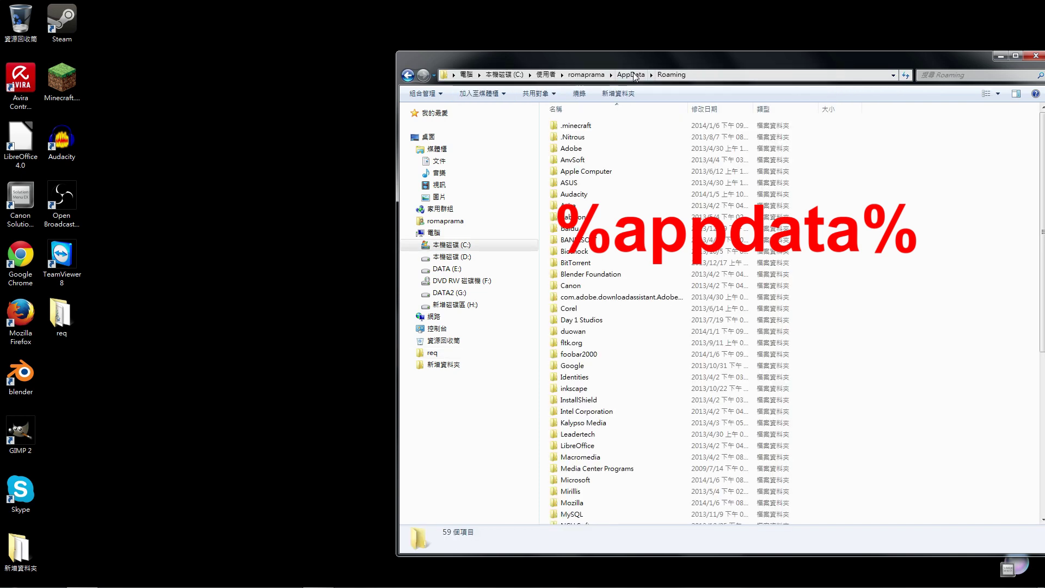
{"action": "left_click", "coordinate": [593, 126]}
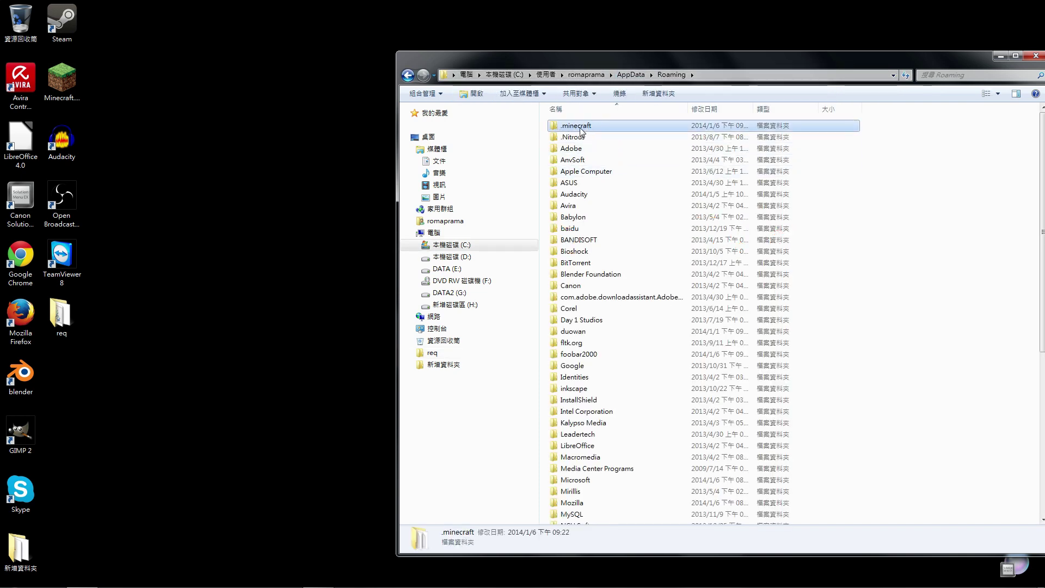
{"action": "double_click", "coordinate": [580, 128]}
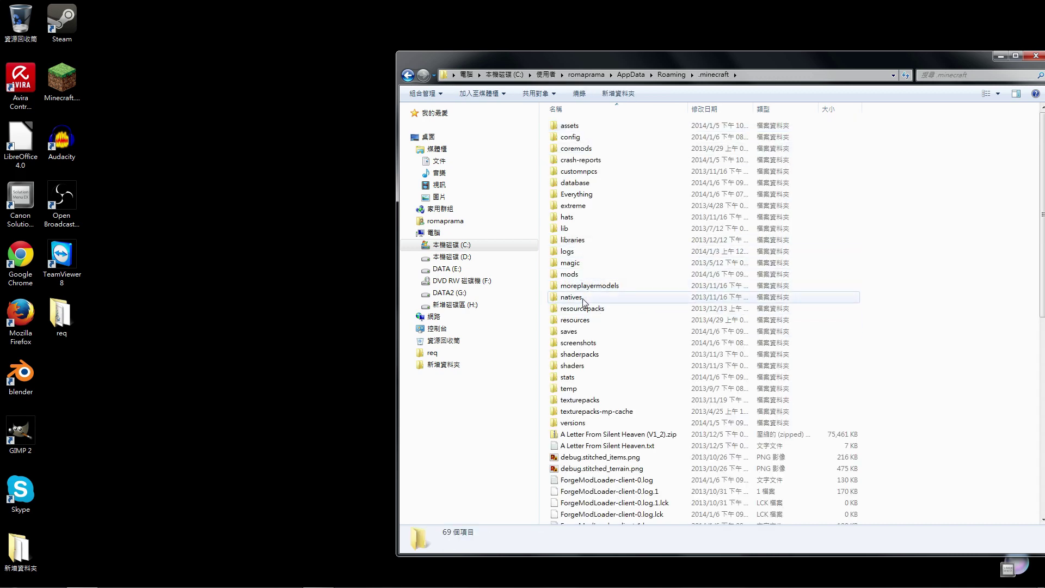
{"action": "left_click", "coordinate": [583, 277]}
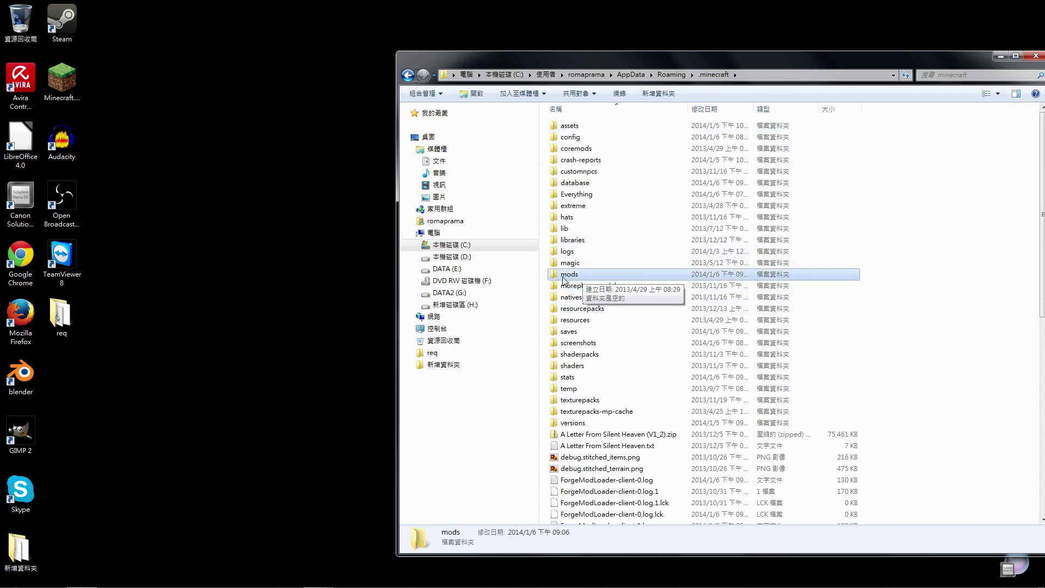
{"action": "double_click", "coordinate": [569, 277]}
- Paste the copied Pixelmon 2.5.7.zip into the mods folder and close the folder window
{"action": "right_click", "coordinate": [593, 205]}
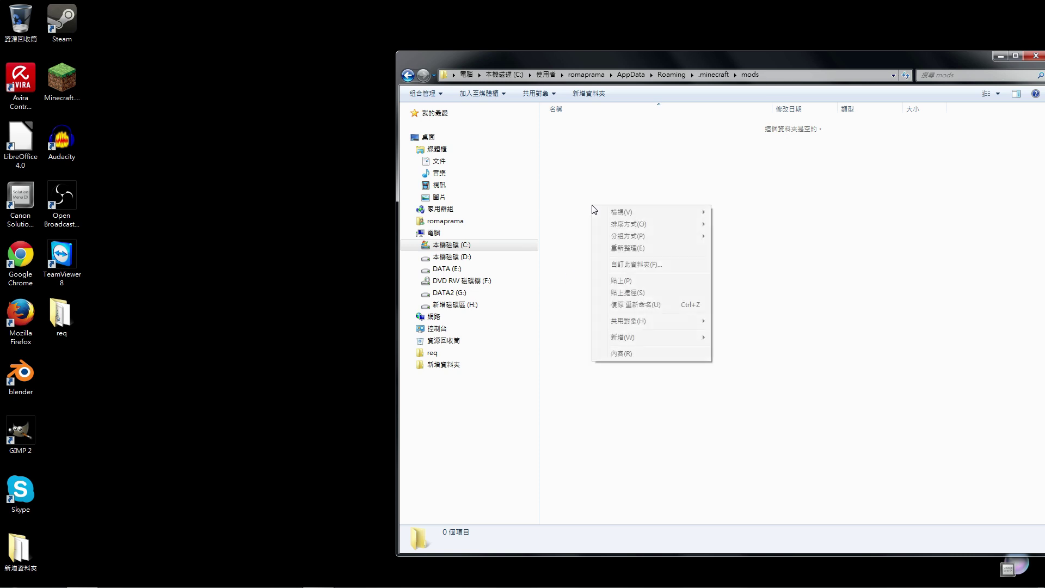
{"action": "left_click", "coordinate": [609, 281]}
{"action": "left_click", "coordinate": [599, 158]}
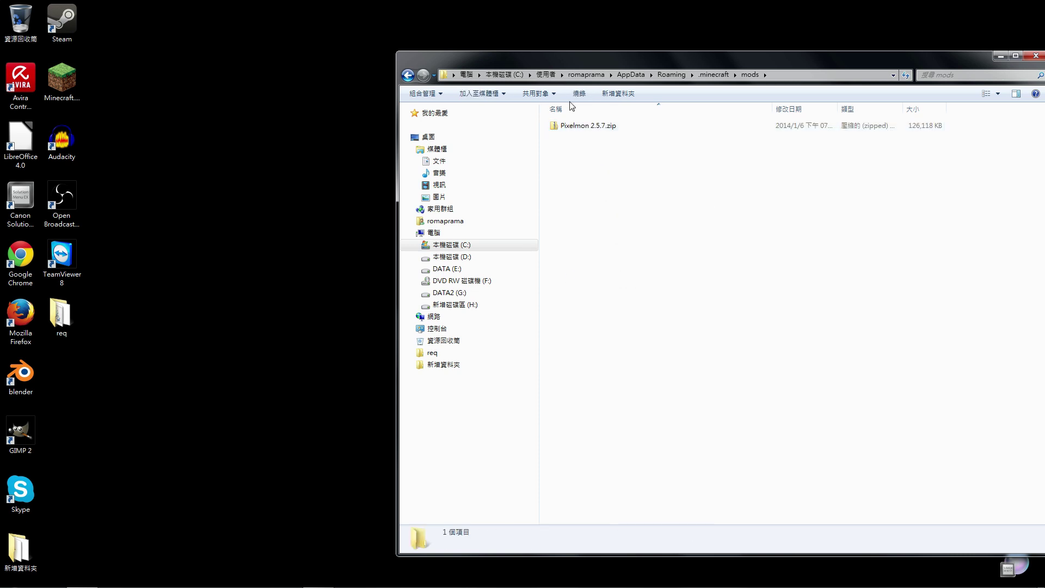
{"action": "left_click_drag", "start_coordinate": [675, 61], "coordinate": [581, 61]}
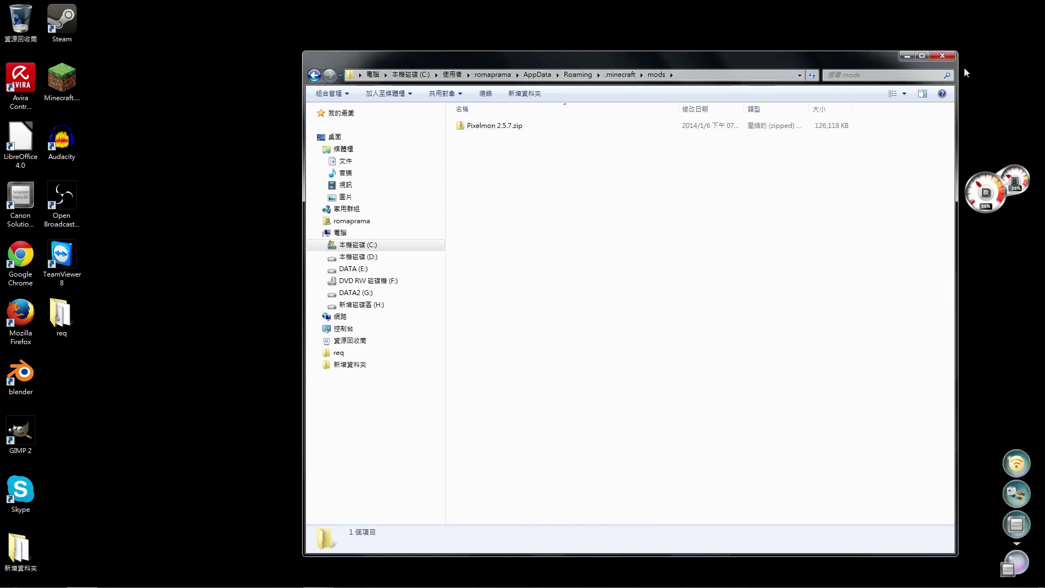
{"action": "left_click", "coordinate": [949, 55]}
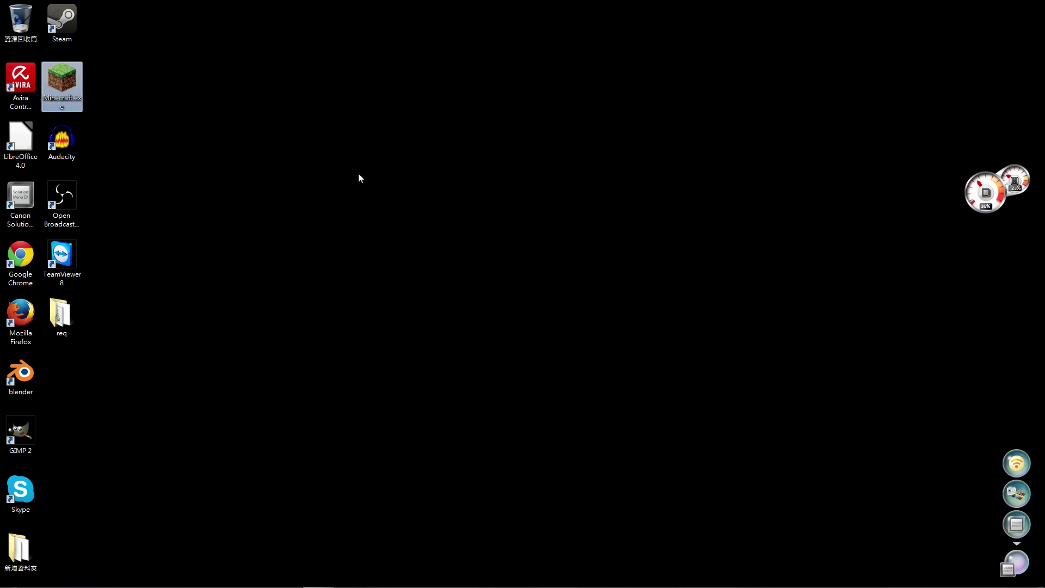
- Run the Minecraft launcher from the desktop and start the game with the Forge profile
{"action": "key", "text": "Return"}
{"action": "left_click", "coordinate": [556, 309]}
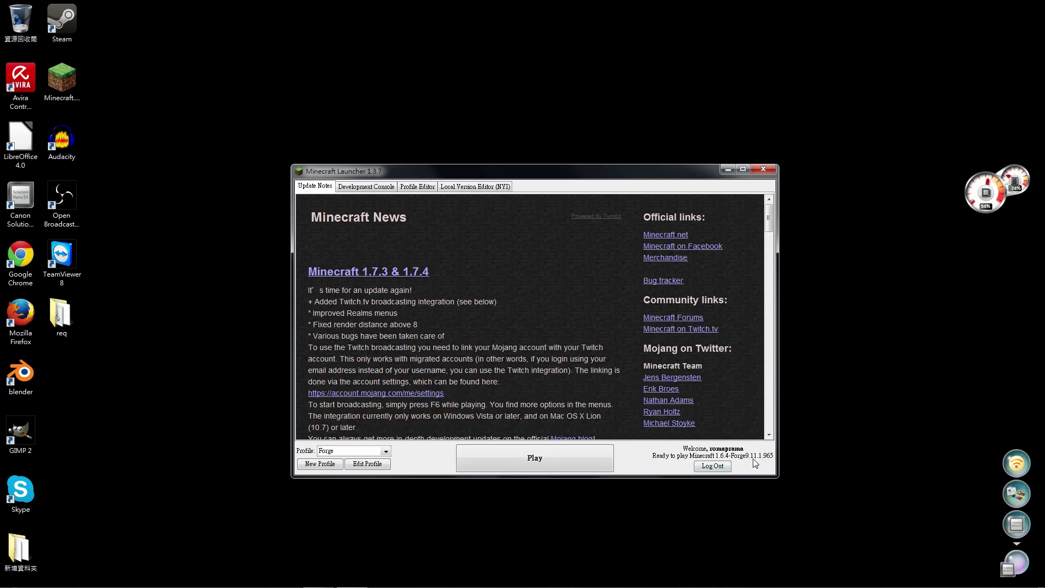
{"action": "left_click", "coordinate": [564, 462]}
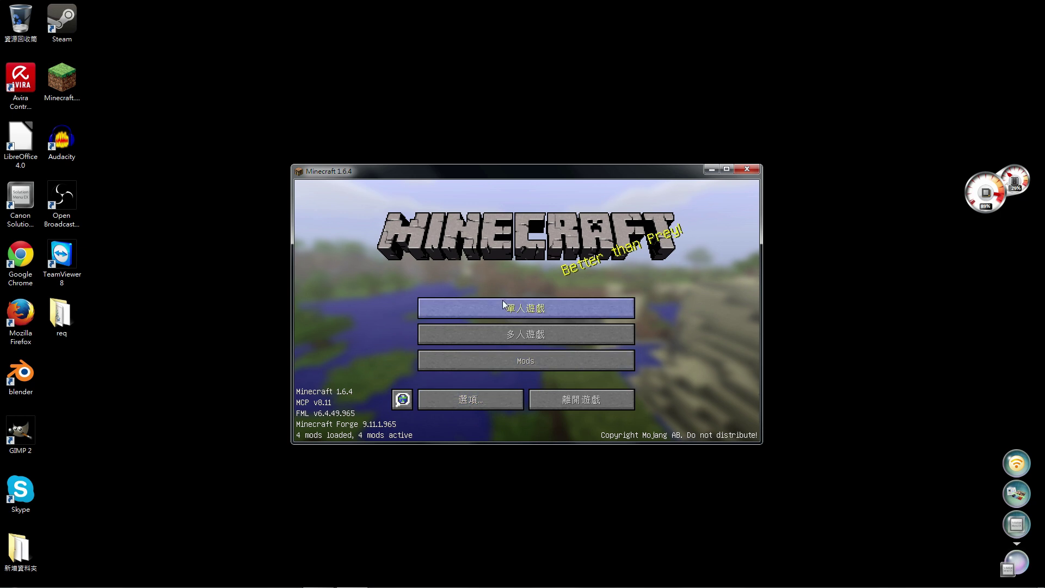
- Create a new single-player survival world named 新的世界 with cheats allowed and the default world type
{"action": "left_click", "coordinate": [503, 300]}
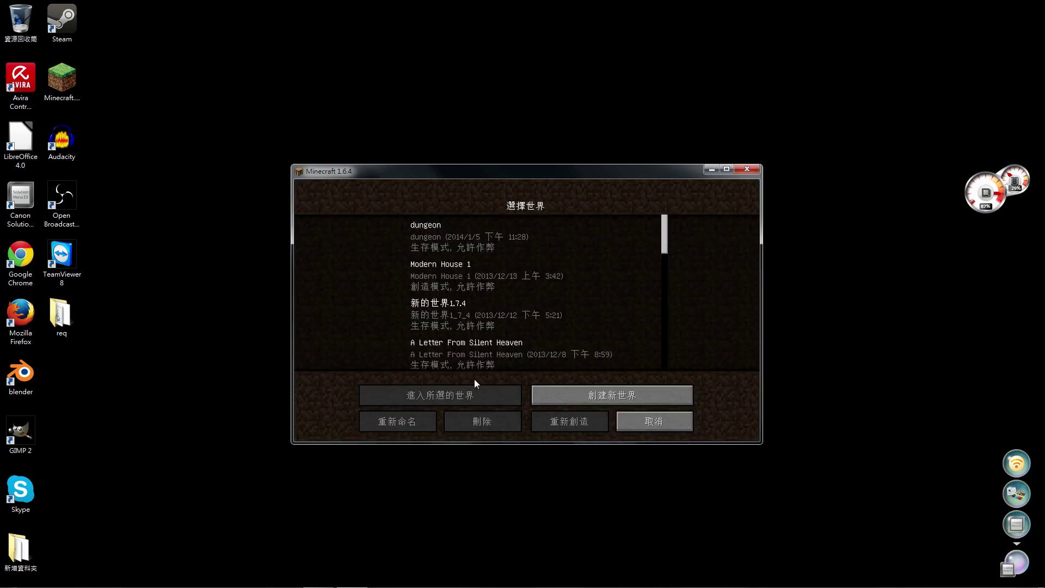
{"action": "left_click", "coordinate": [577, 393]}
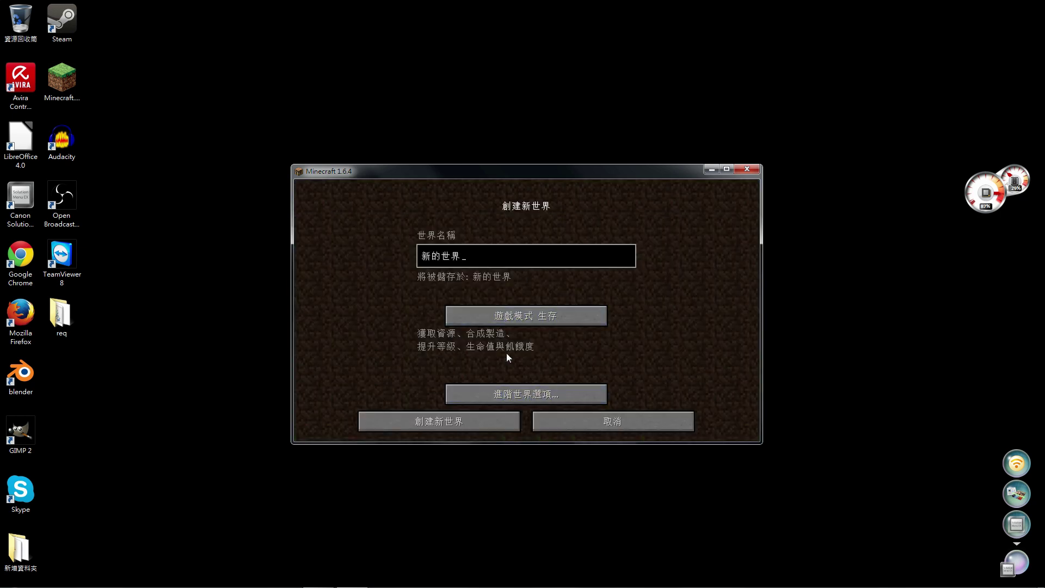
{"action": "left_click", "coordinate": [506, 393]}
{"action": "left_click", "coordinate": [464, 354]}
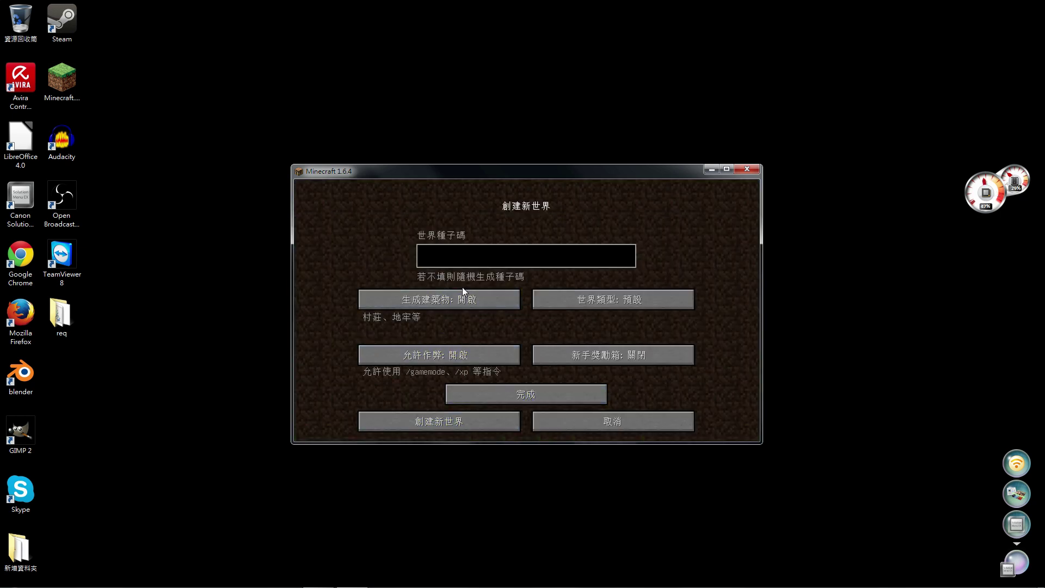
{"action": "left_click", "coordinate": [440, 422]}
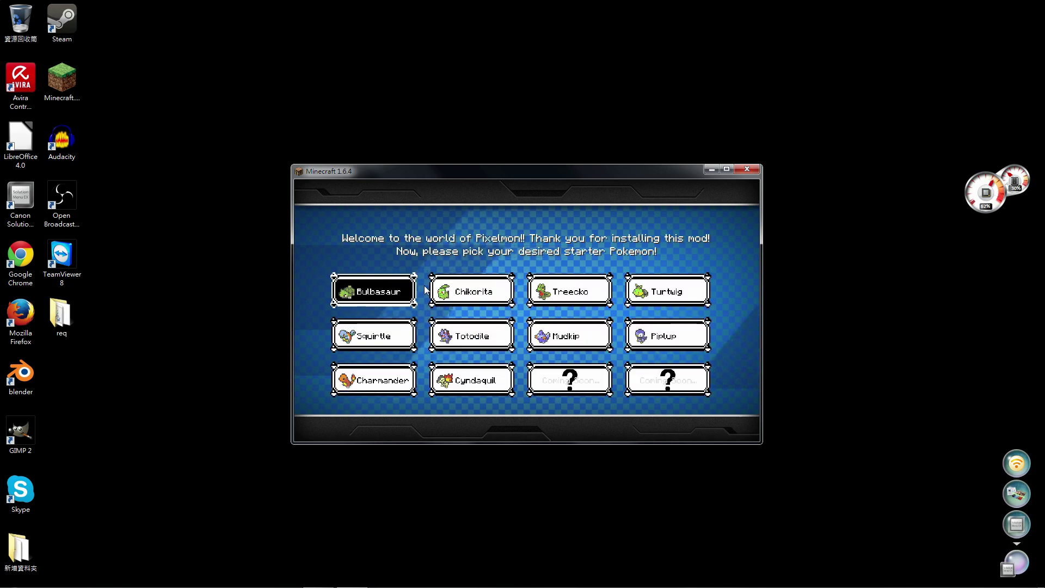
- Choose Totodile as the starter Pokemon, and try sending it out and recalling it in the world
{"action": "left_click", "coordinate": [486, 336]}
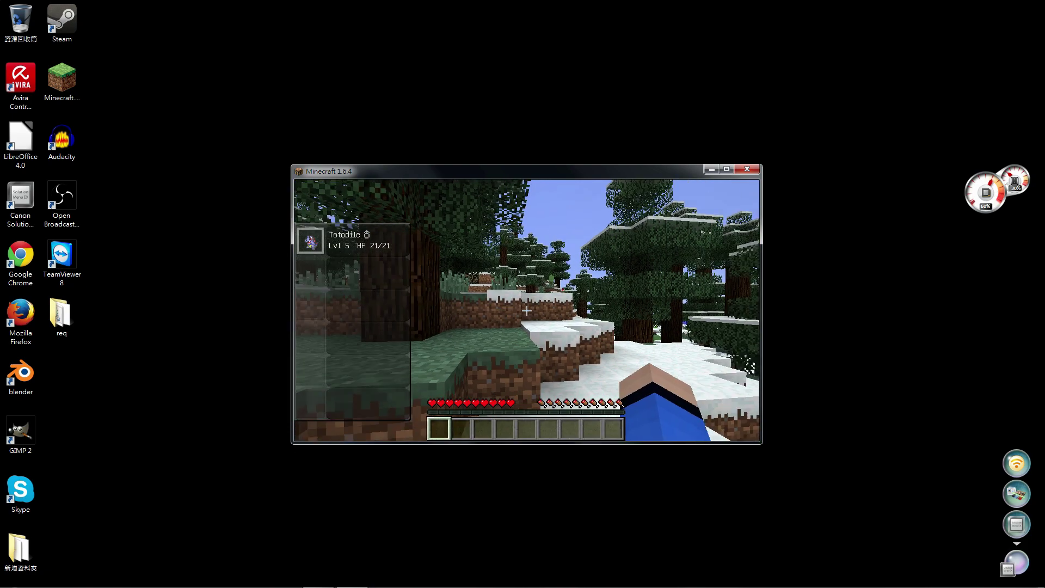
{"action": "key", "text": "r"}
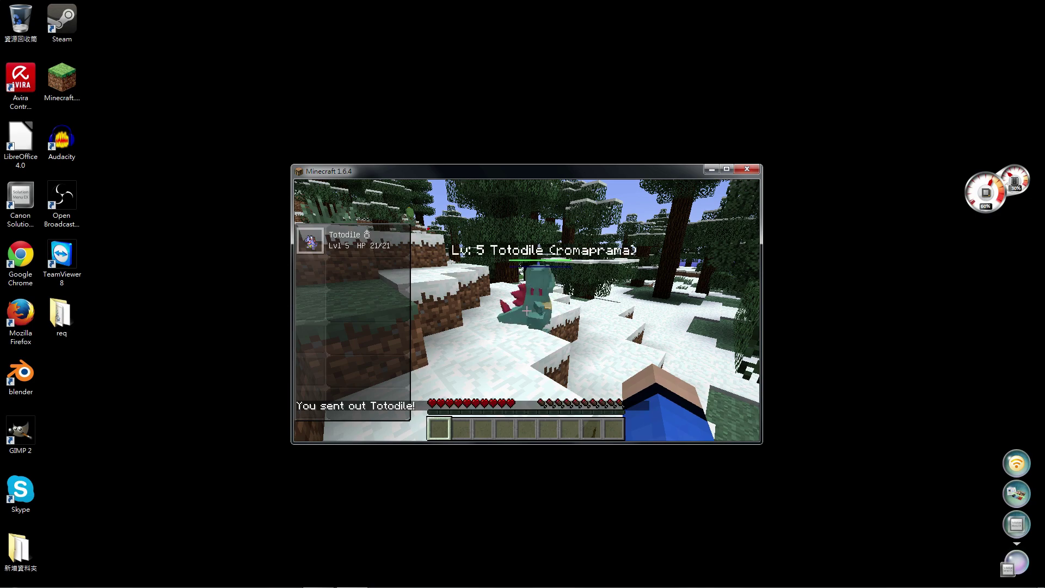
{"action": "key", "text": "r"}
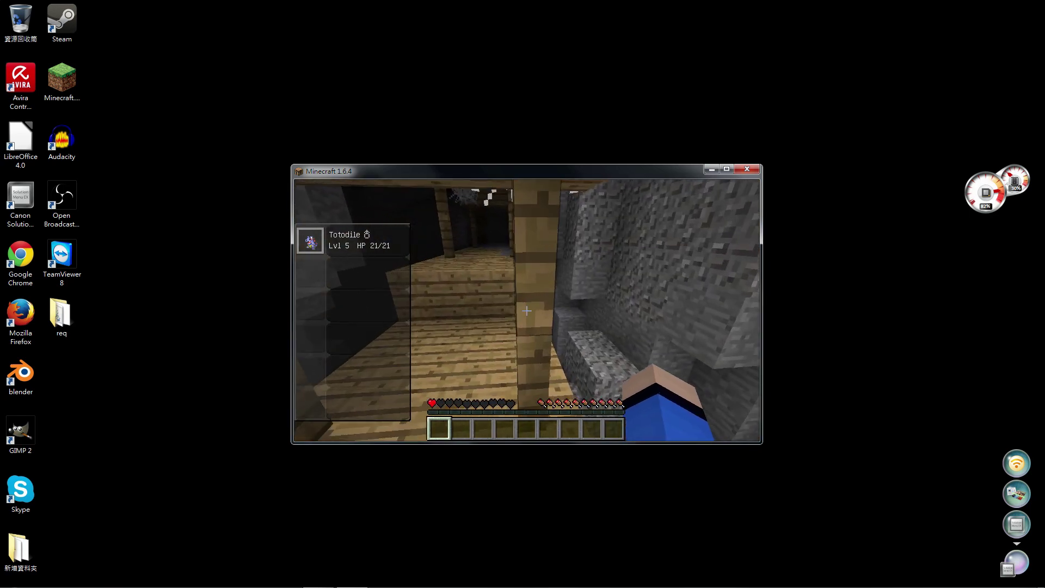
- Save the world, return to the title screen and quit the game
{"action": "key", "text": "Escape"}
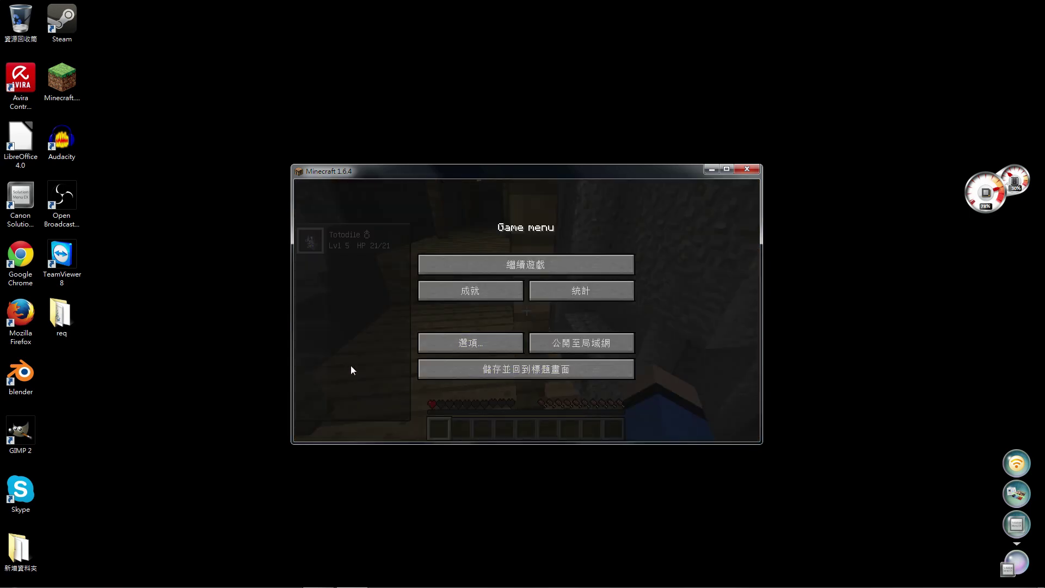
{"action": "left_click", "coordinate": [524, 373]}
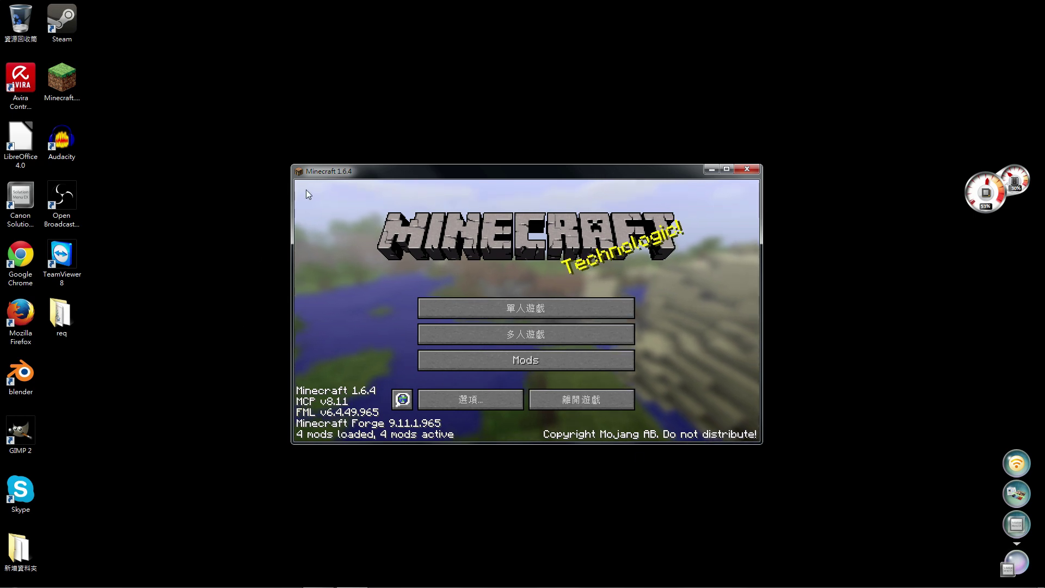
{"action": "left_click", "coordinate": [566, 401]}
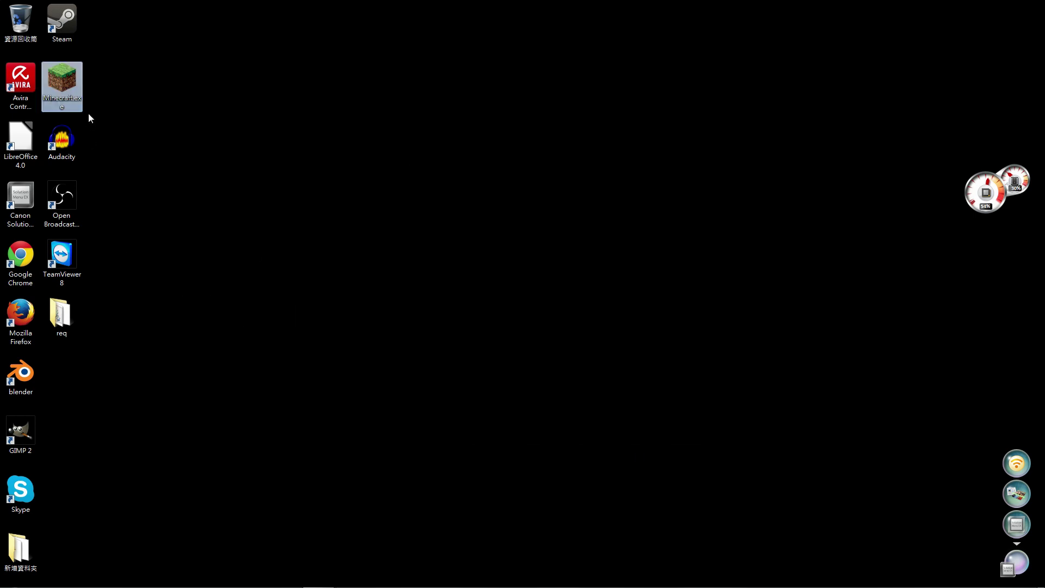
- Reopen the Minecraft launcher, enable a custom resolution in the Forge profile, change its width and save the profile
{"action": "double_click", "coordinate": [71, 77]}
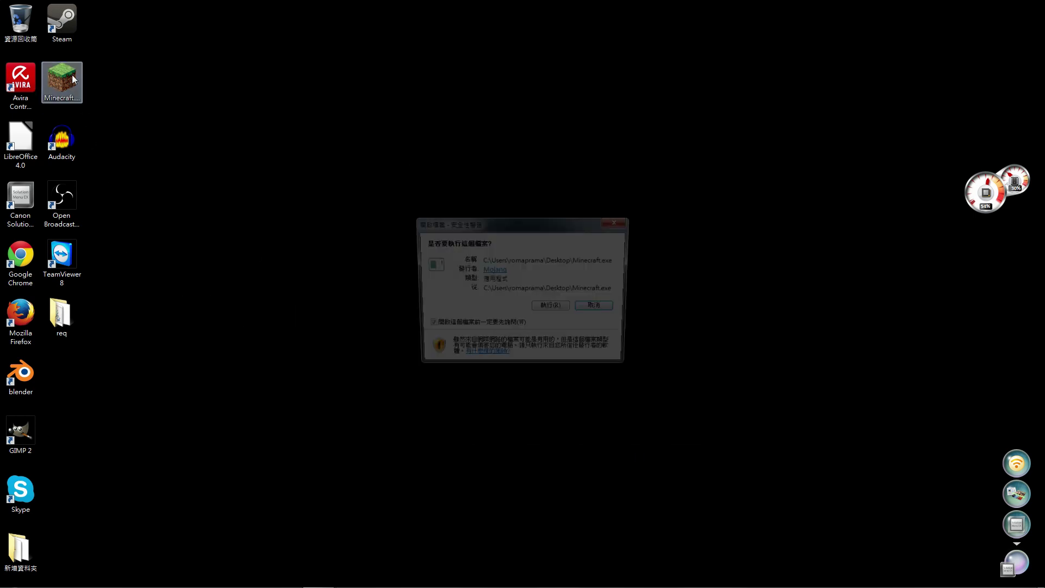
{"action": "left_click", "coordinate": [552, 308]}
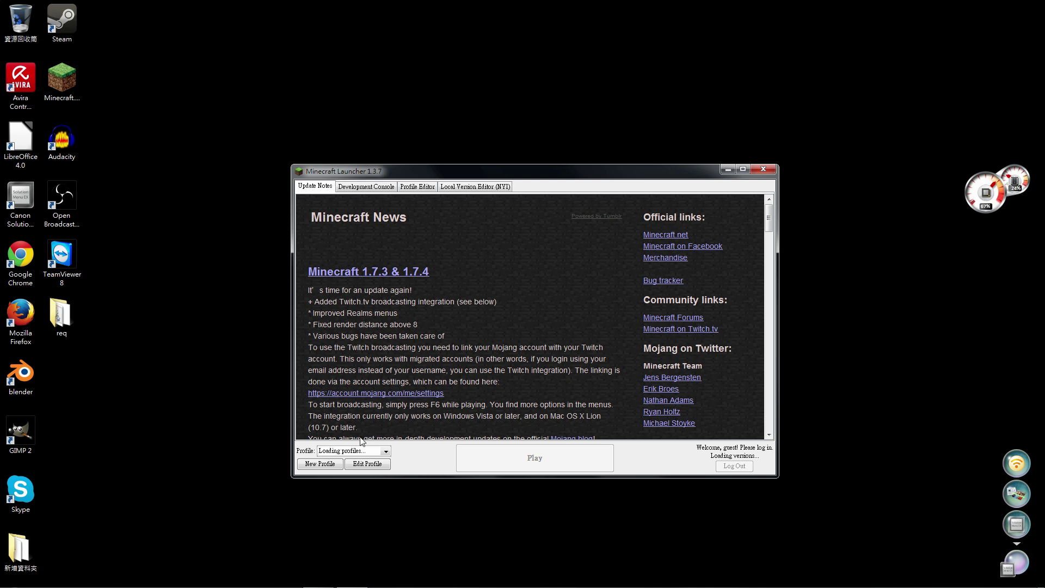
{"action": "left_click", "coordinate": [369, 464]}
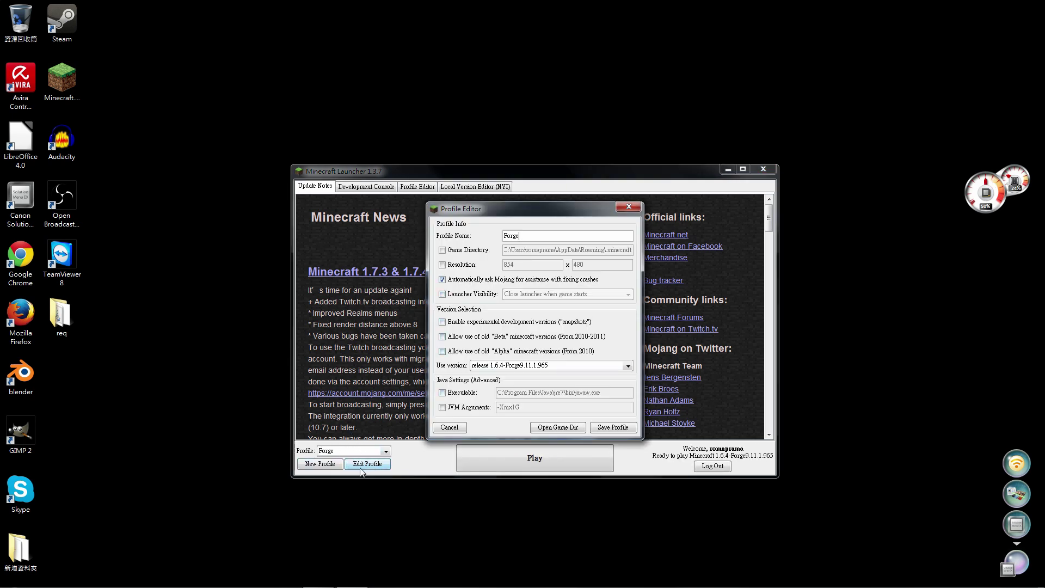
{"action": "left_click", "coordinate": [451, 266]}
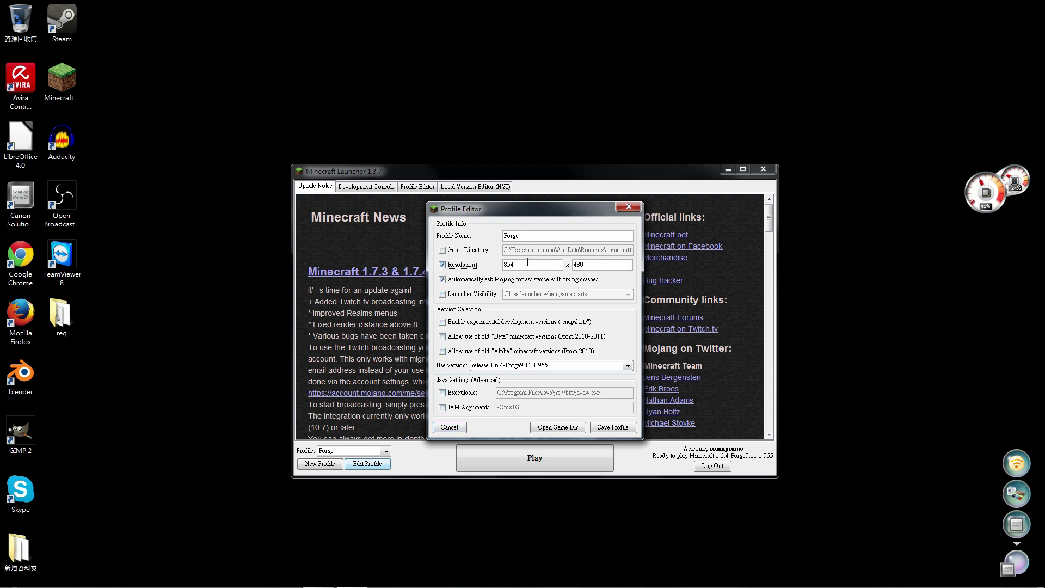
{"action": "left_click_drag", "start_coordinate": [527, 263], "coordinate": [474, 266]}
{"action": "left_click", "coordinate": [609, 427]}
- Start the game with the edited Forge profile to check its window size, and quit it
{"action": "left_click", "coordinate": [484, 447]}
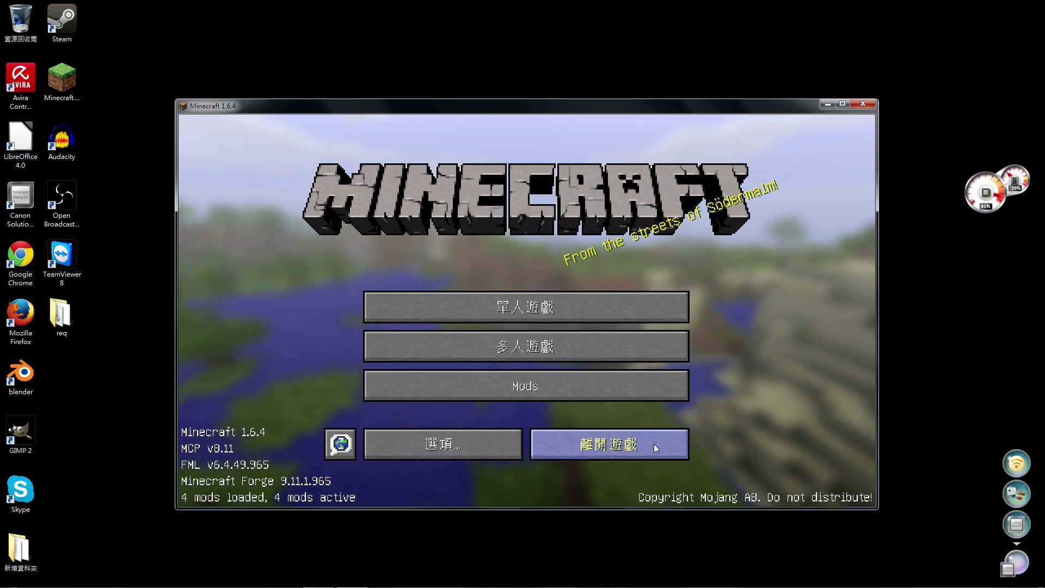
{"action": "left_click", "coordinate": [654, 442]}
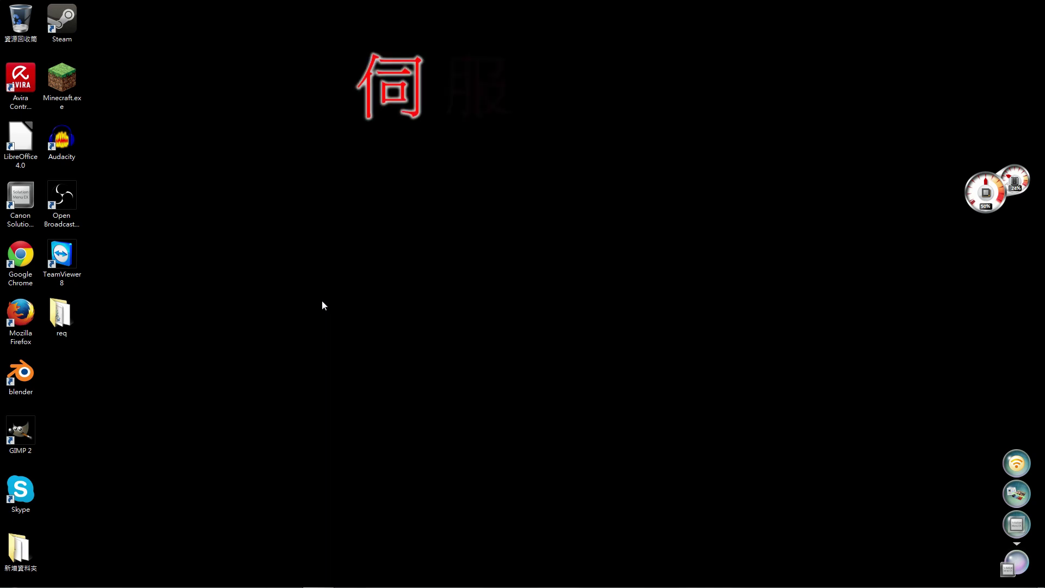
- Open the req folder from the desktop and move its window clear of the desktop icons
{"action": "double_click", "coordinate": [70, 320]}
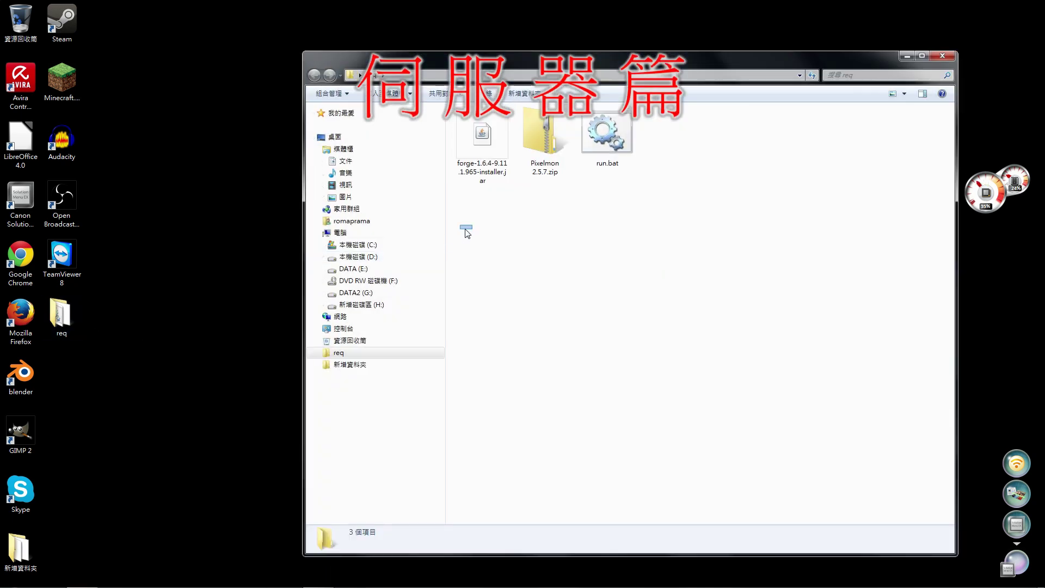
{"action": "left_click_drag", "start_coordinate": [466, 230], "coordinate": [679, 161]}
{"action": "left_click", "coordinate": [680, 163]}
{"action": "left_click_drag", "start_coordinate": [617, 65], "coordinate": [647, 55]}
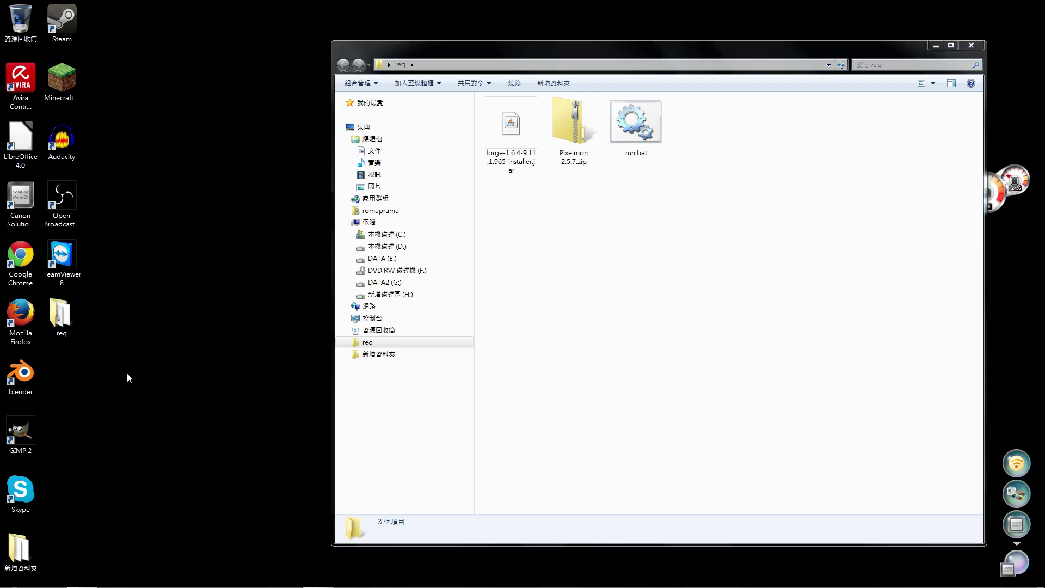
- Create a new folder on the desktop and name it pixelmonServer
{"action": "right_click", "coordinate": [68, 379]}
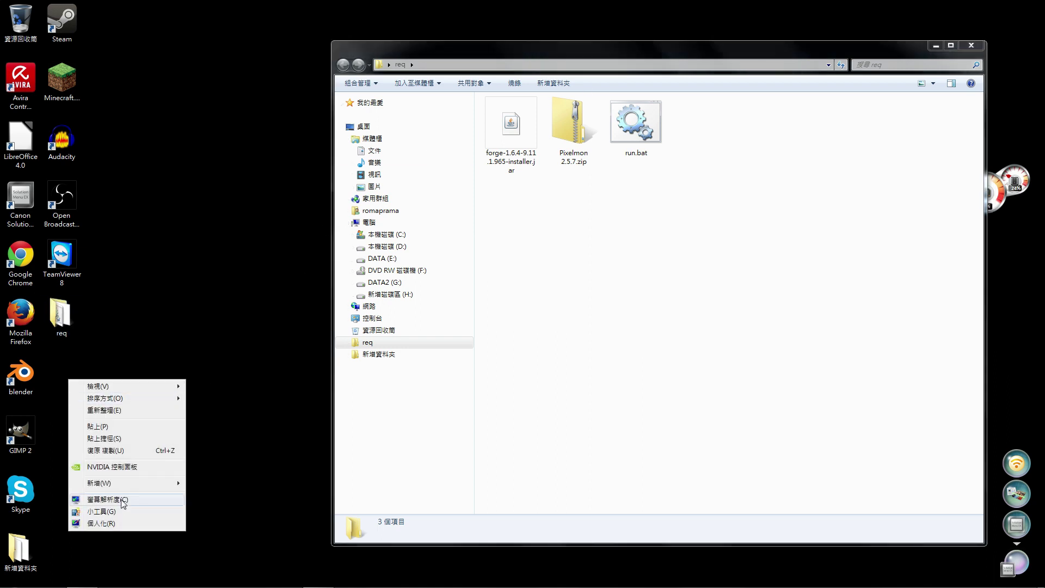
{"action": "mouse_move", "coordinate": [125, 483]}
{"action": "left_click", "coordinate": [223, 336]}
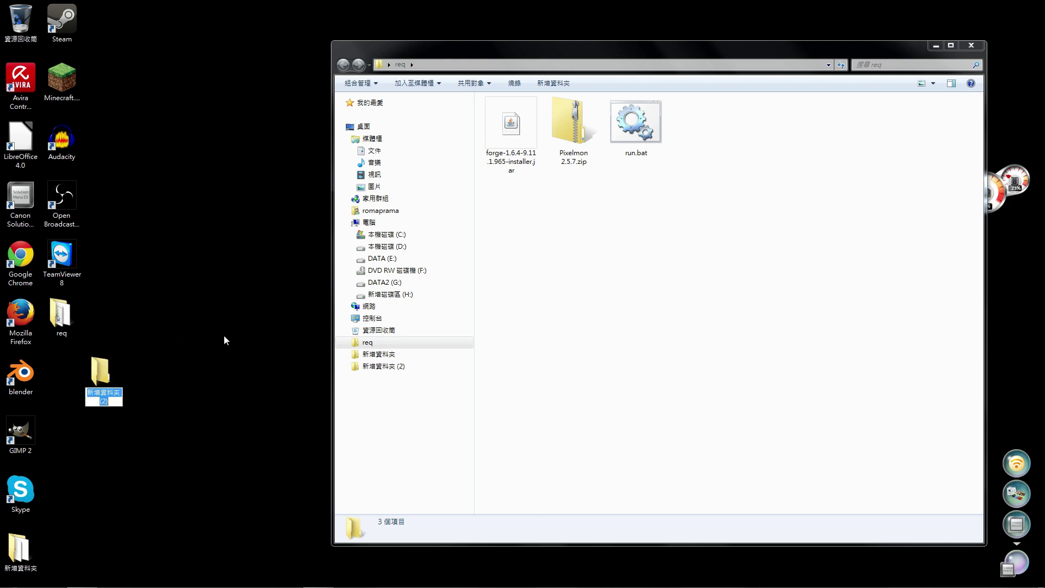
{"action": "type", "text": "pi"}
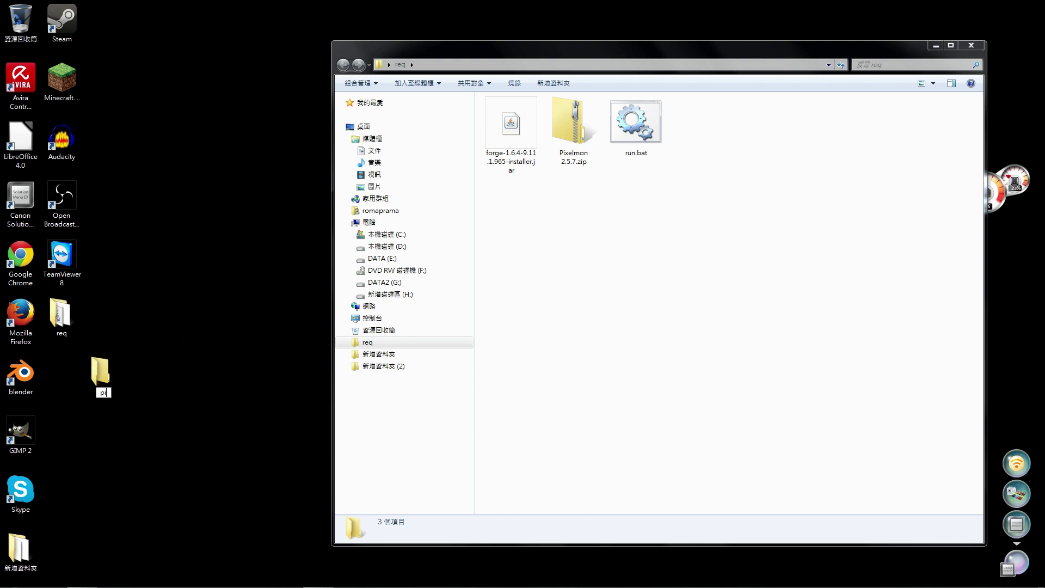
{"action": "type", "text": "xelmonServer"}
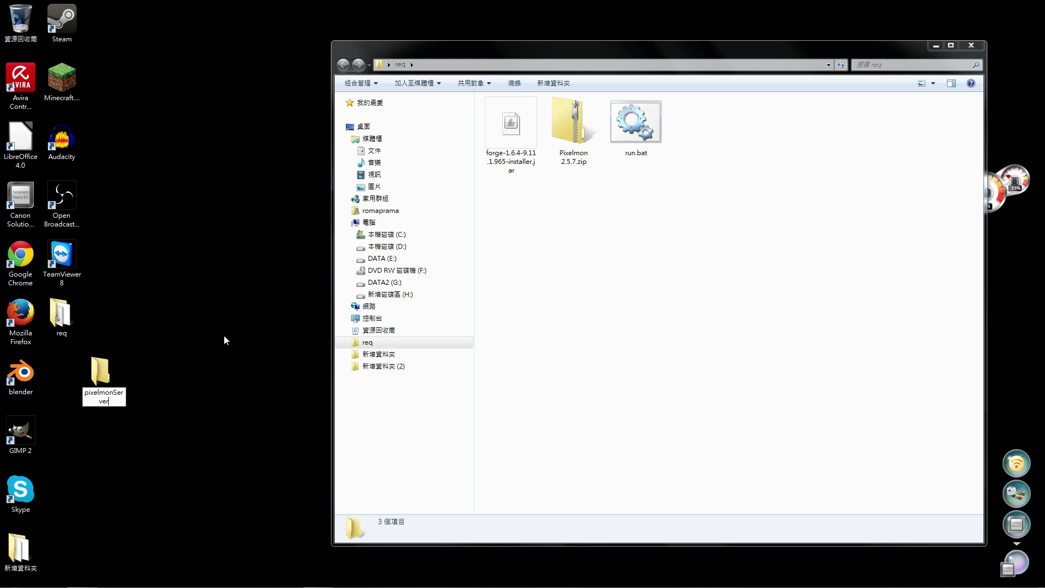
{"action": "key", "text": "Return"}
- Rename the pixelmonServer folder to Server and line it up under the req folder on the desktop
{"action": "left_click", "coordinate": [103, 402]}
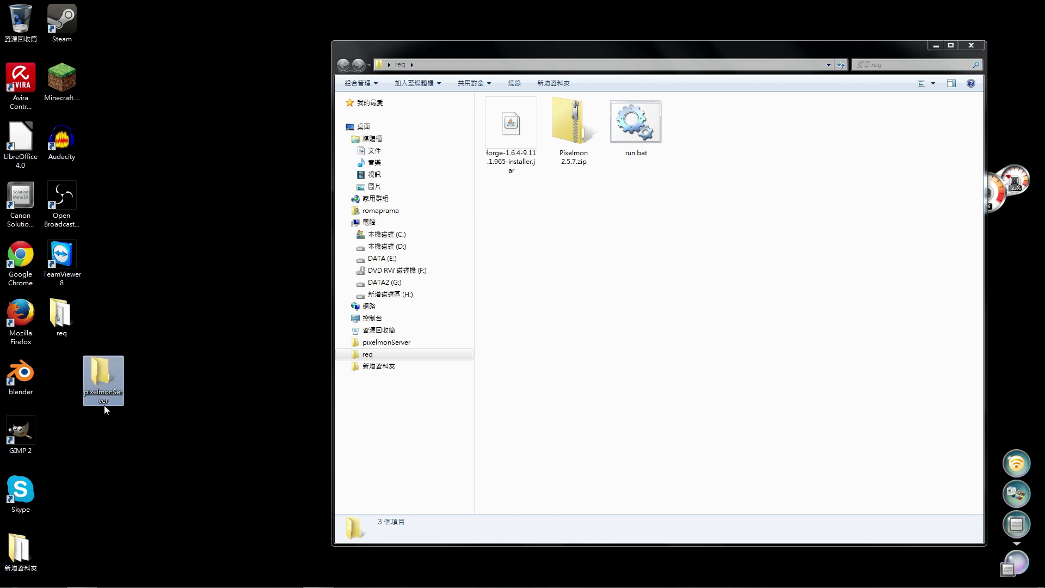
{"action": "left_click", "coordinate": [119, 403]}
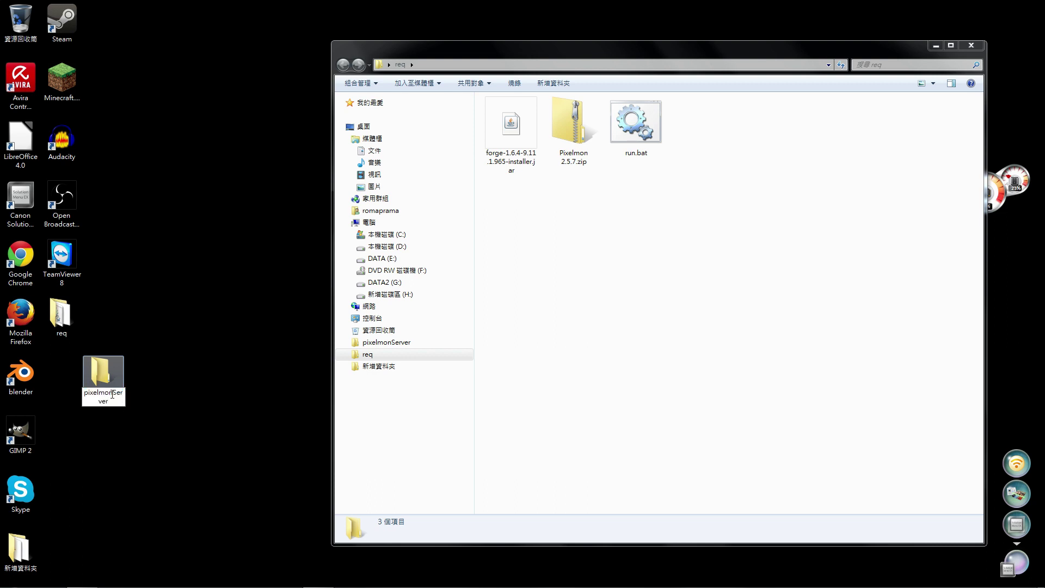
{"action": "left_click", "coordinate": [112, 394]}
{"action": "key", "text": "BackSpace"}
{"action": "key", "text": "BackSpace"}
{"action": "key", "text": "BackSpace"}
{"action": "key", "text": "BackSpace"}
{"action": "key", "text": "BackSpace"}
{"action": "key", "text": "BackSpace"}
{"action": "key", "text": "BackSpace"}
{"action": "key", "text": "BackSpace"}
{"action": "key", "text": "Return"}
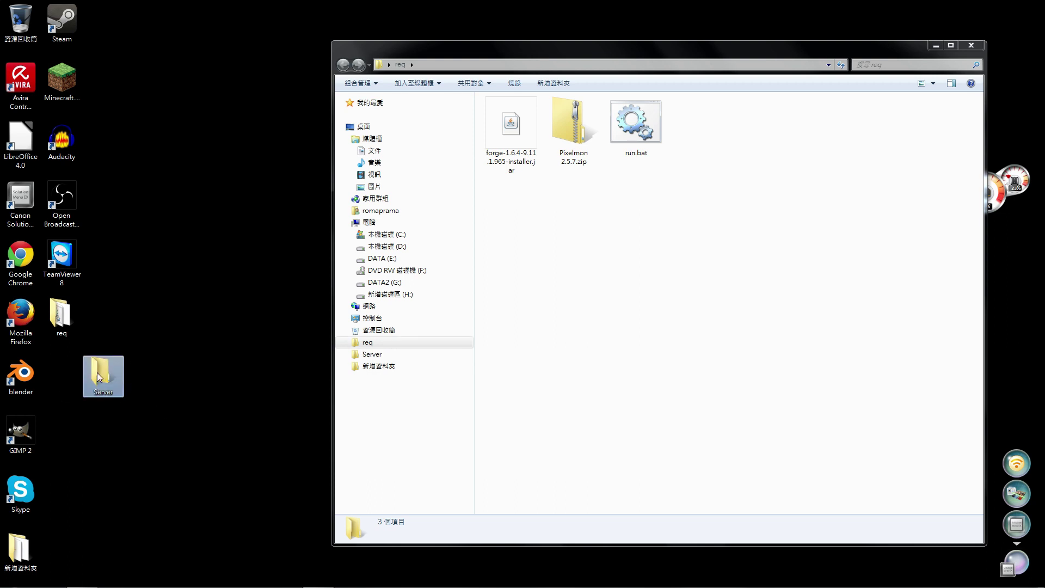
{"action": "left_click", "coordinate": [140, 395]}
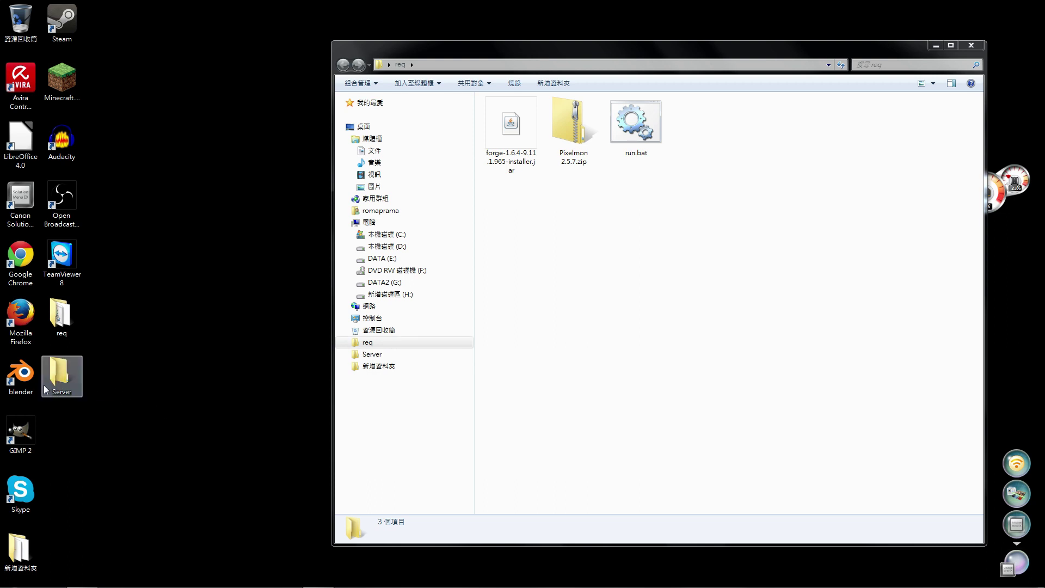
- Open the new Server folder to check its contents, and close its window
{"action": "double_click", "coordinate": [61, 379]}
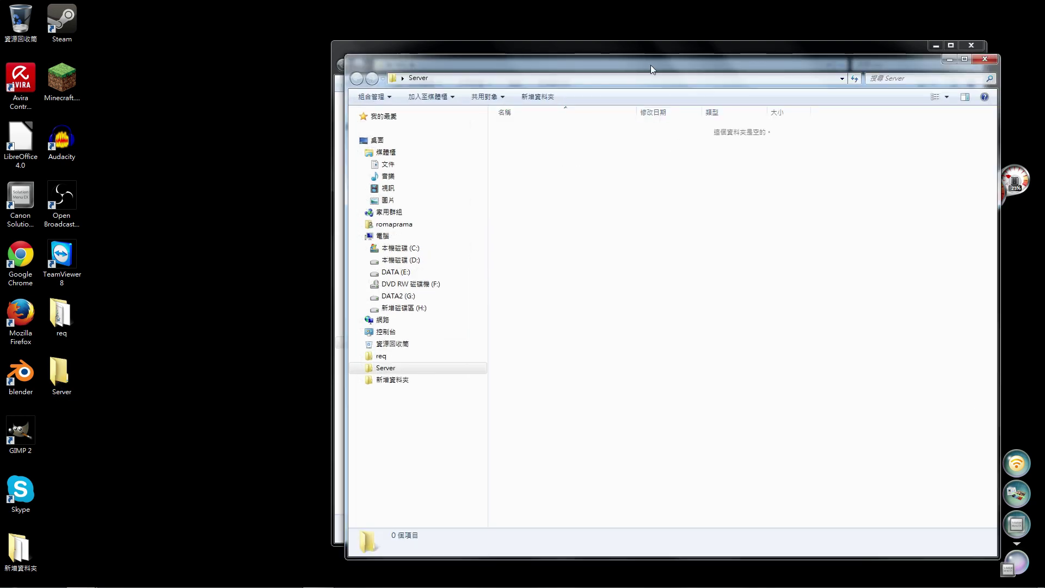
{"action": "left_click_drag", "start_coordinate": [650, 65], "coordinate": [406, 53]}
{"action": "left_click_drag", "start_coordinate": [674, 433], "coordinate": [247, 112]}
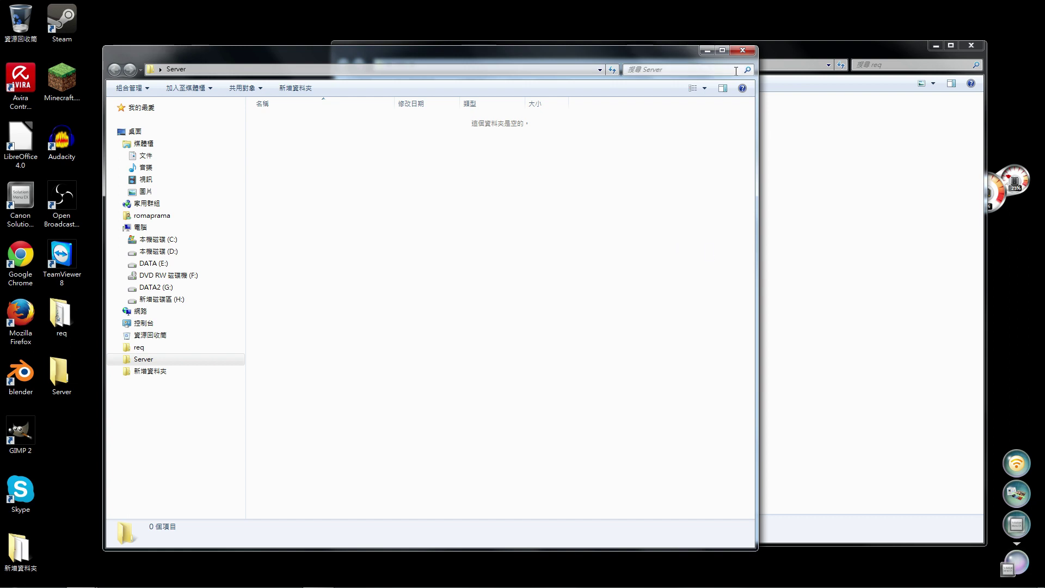
{"action": "left_click", "coordinate": [743, 50]}
- Launch forge-1.6.4-9.11.1.965-installer.jar, choose Install server and set the desktop's Server folder as the target directory
{"action": "left_click", "coordinate": [523, 129]}
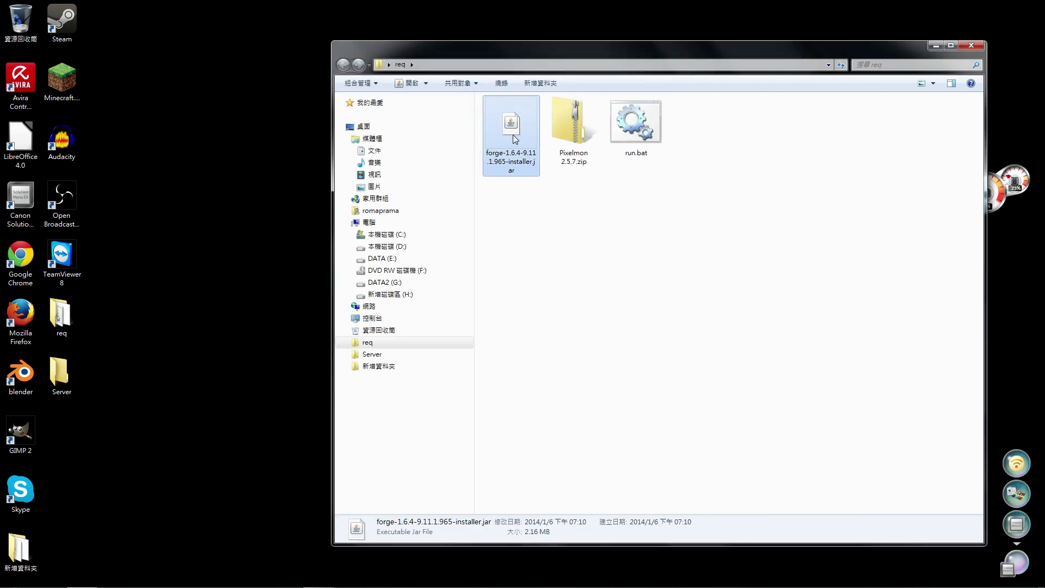
{"action": "left_click", "coordinate": [482, 320]}
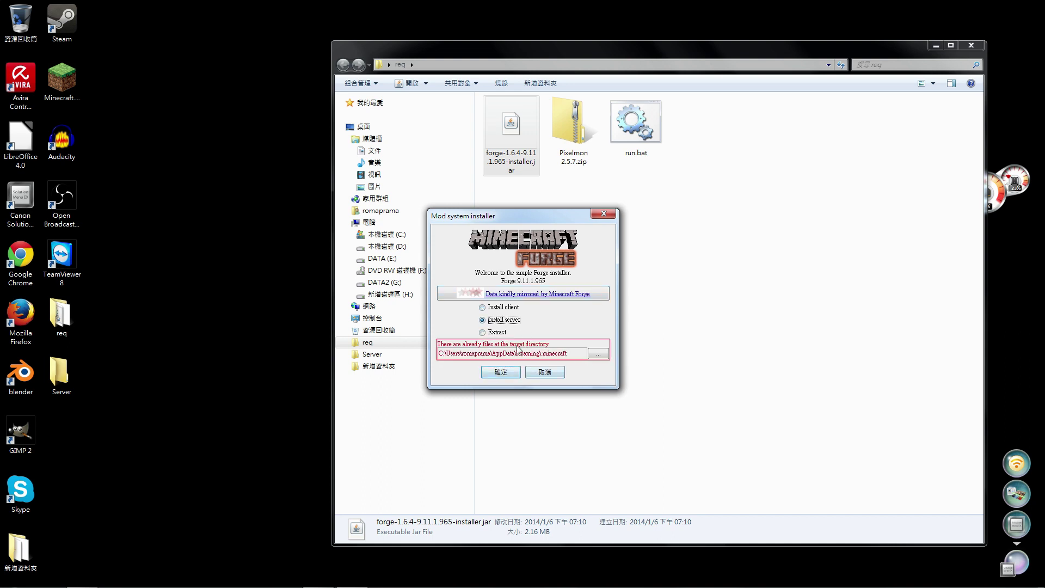
{"action": "left_click", "coordinate": [598, 354]}
{"action": "left_click", "coordinate": [377, 267]}
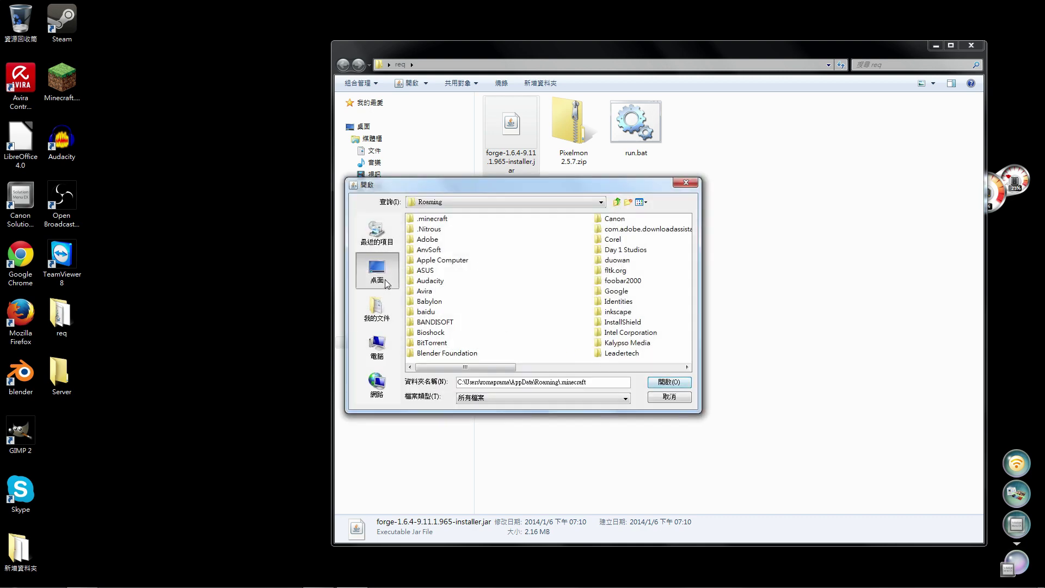
{"action": "left_click", "coordinate": [424, 281]}
{"action": "left_click", "coordinate": [420, 282]}
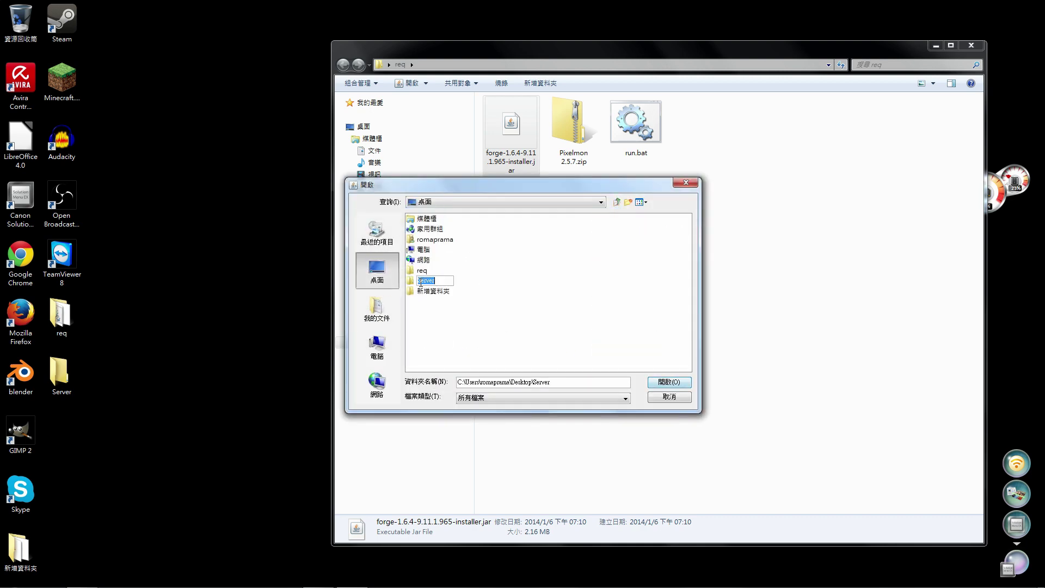
{"action": "double_click", "coordinate": [416, 283]}
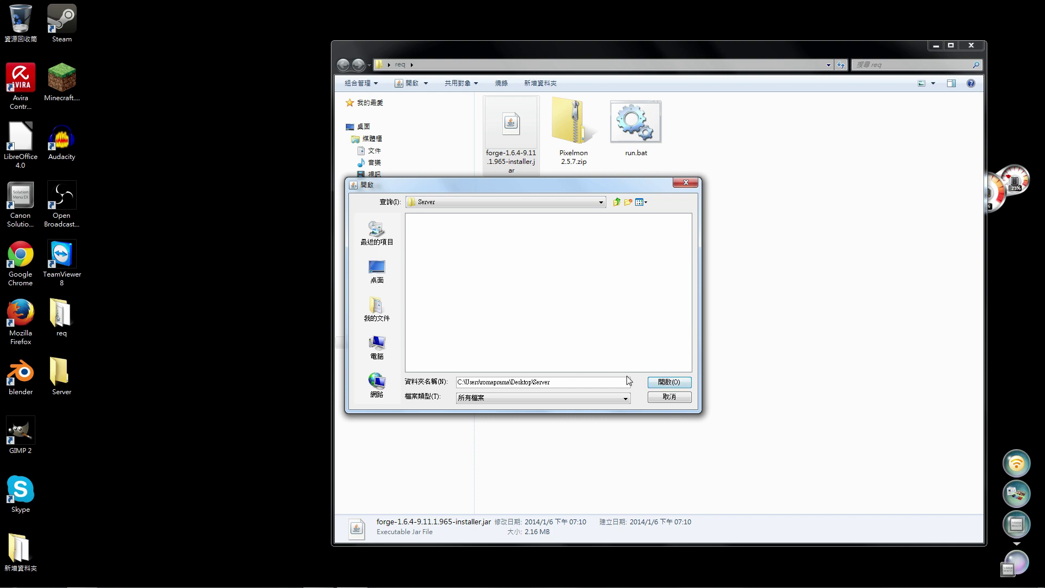
{"action": "left_click", "coordinate": [659, 381]}
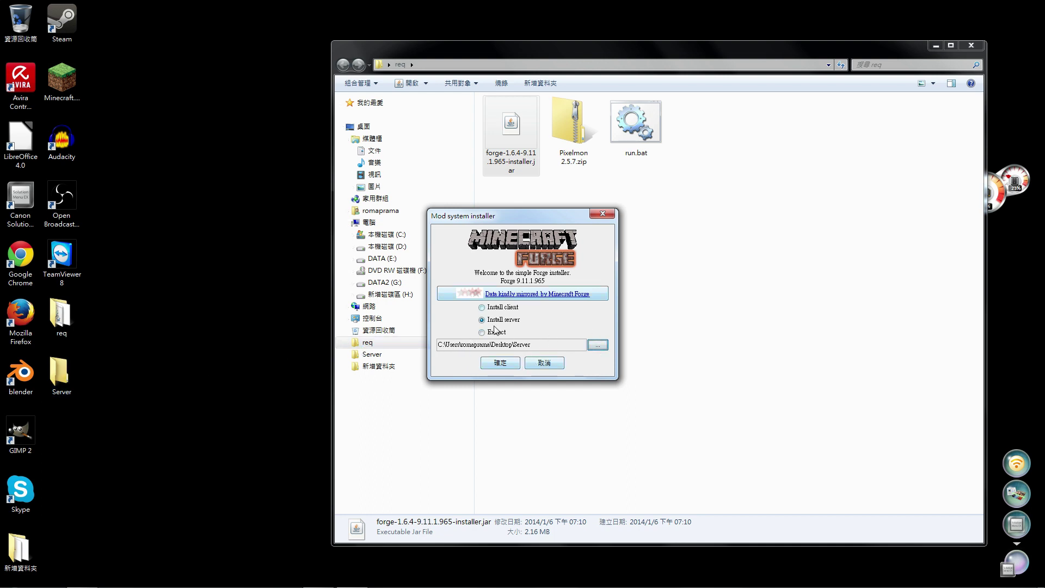
- Run the Forge server installation and dismiss the completion message
{"action": "left_click", "coordinate": [485, 364]}
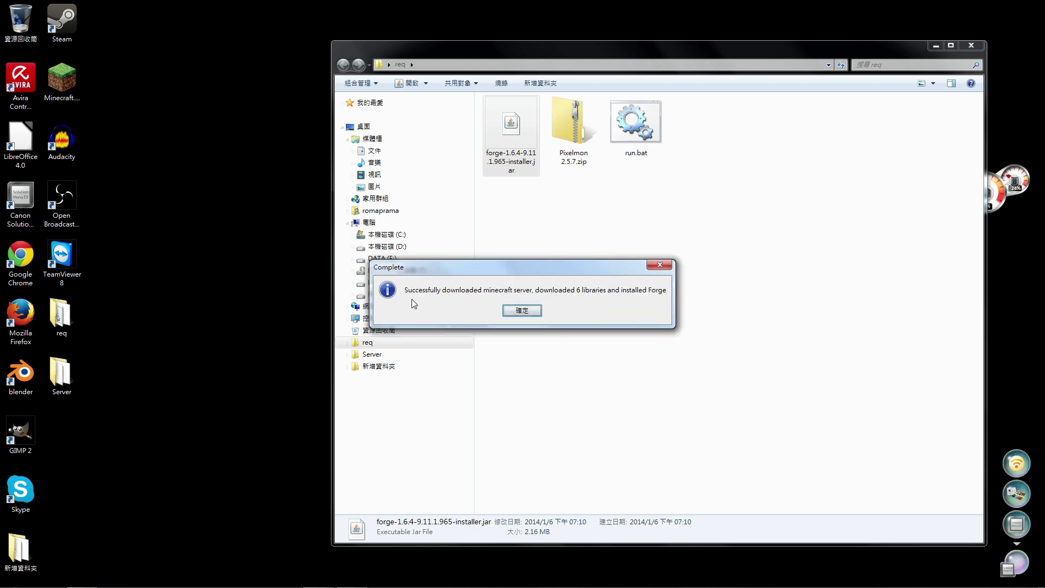
{"action": "left_click", "coordinate": [524, 311]}
{"action": "left_click", "coordinate": [583, 264]}
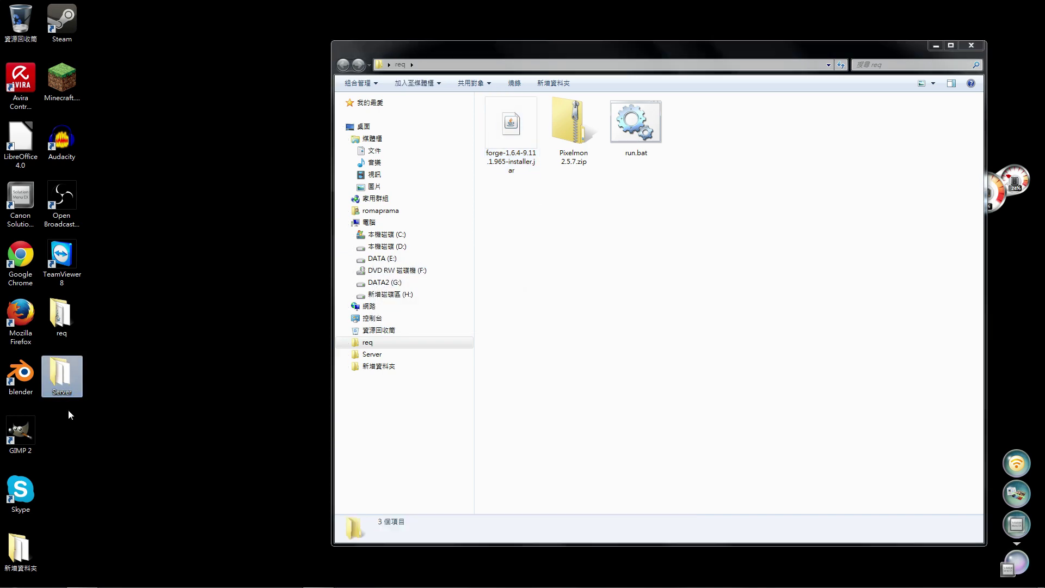
- Open the Server folder, reposition its window and widen the name column to show full file names
{"action": "double_click", "coordinate": [70, 367]}
{"action": "left_click_drag", "start_coordinate": [322, 198], "coordinate": [283, 117]}
{"action": "left_click", "coordinate": [299, 186]}
{"action": "left_click_drag", "start_coordinate": [407, 58], "coordinate": [457, 58]}
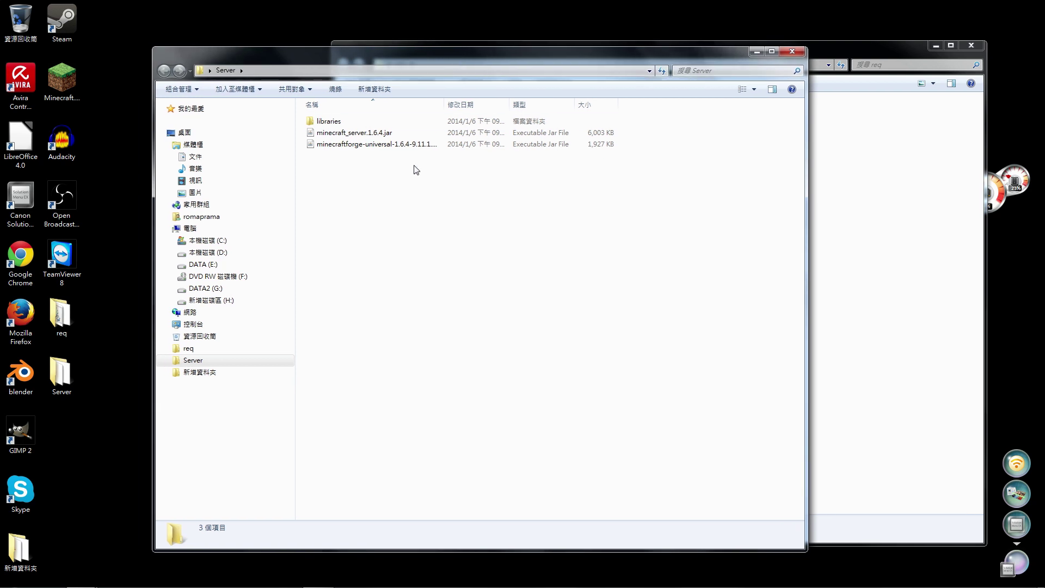
{"action": "left_click", "coordinate": [424, 144]}
{"action": "left_click_drag", "start_coordinate": [445, 103], "coordinate": [528, 103]}
{"action": "left_click", "coordinate": [351, 187]}
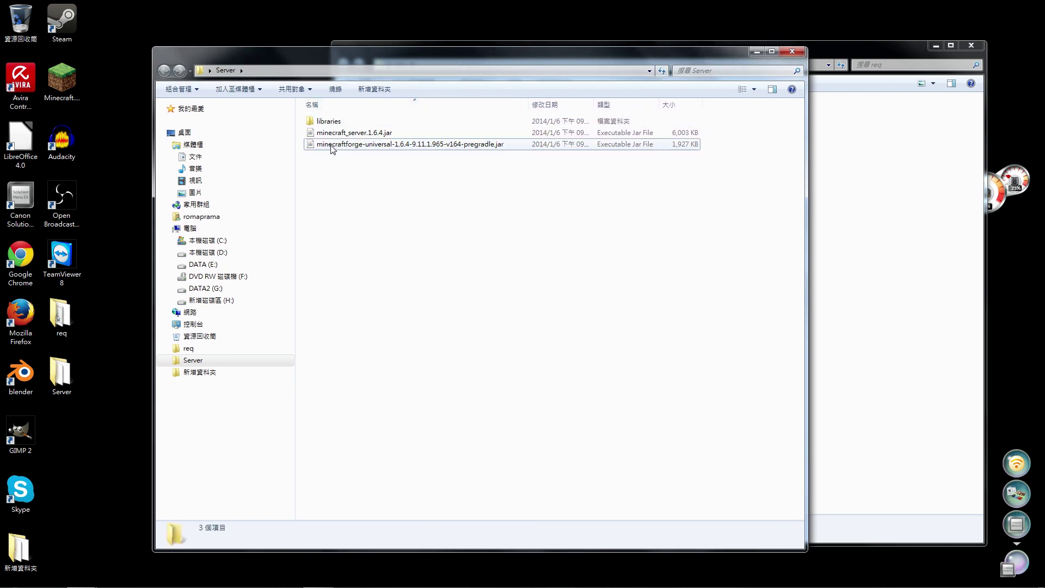
- Start the server from minecraftforge-universal-1.6.4-9.11.1.965-v164-pregradle.jar to generate its files, and reposition the server window
{"action": "left_click", "coordinate": [318, 146]}
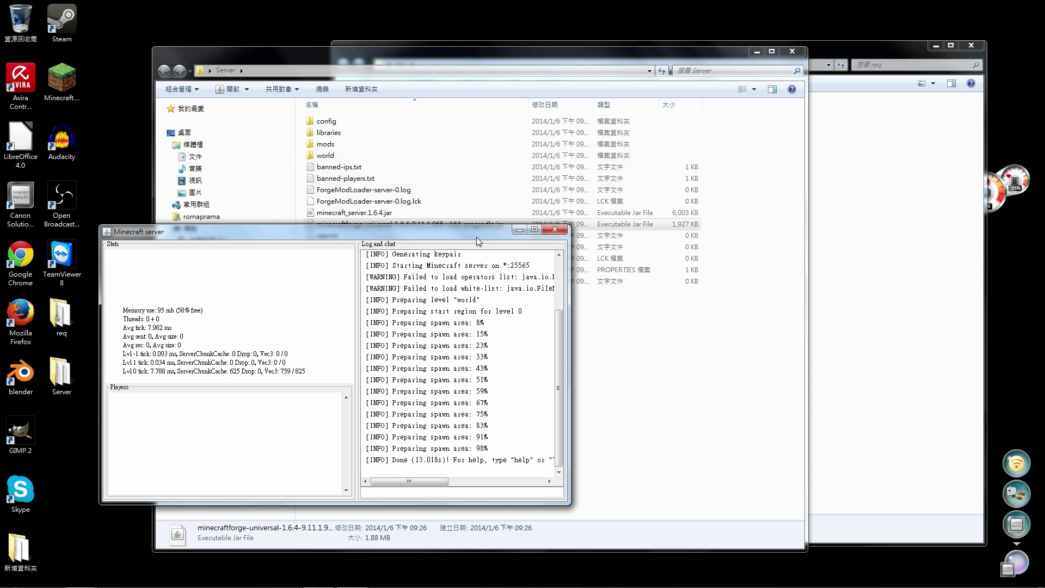
{"action": "left_click_drag", "start_coordinate": [480, 243], "coordinate": [439, 254]}
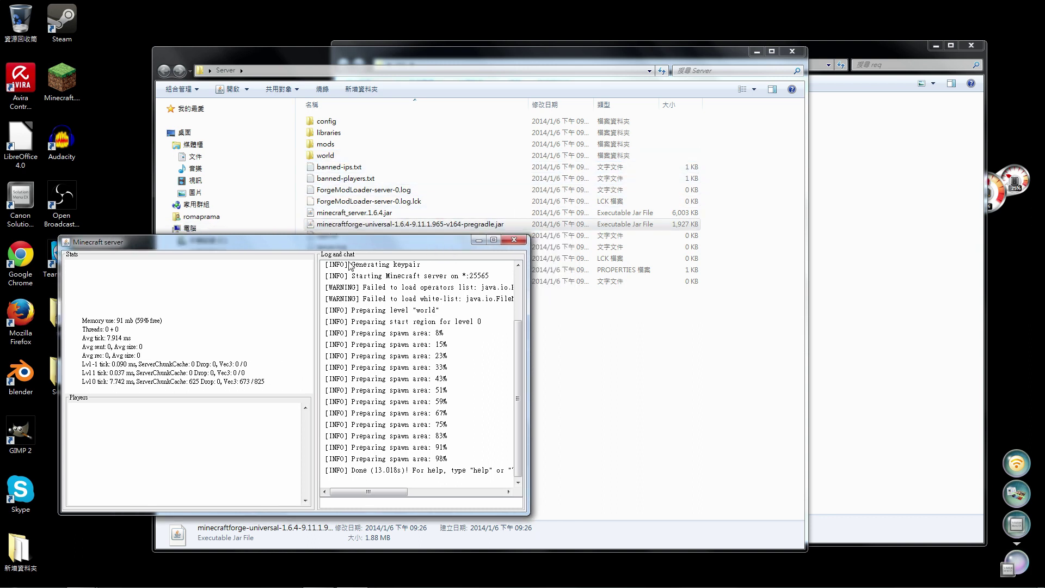
{"action": "left_click_drag", "start_coordinate": [350, 237], "coordinate": [415, 195]}
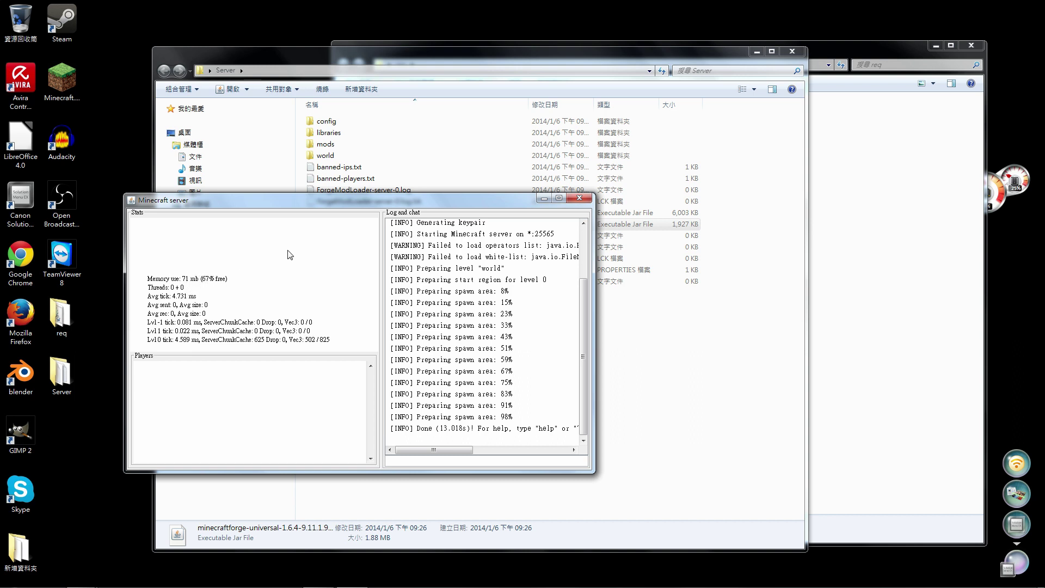
{"action": "left_click_drag", "start_coordinate": [326, 202], "coordinate": [289, 208]}
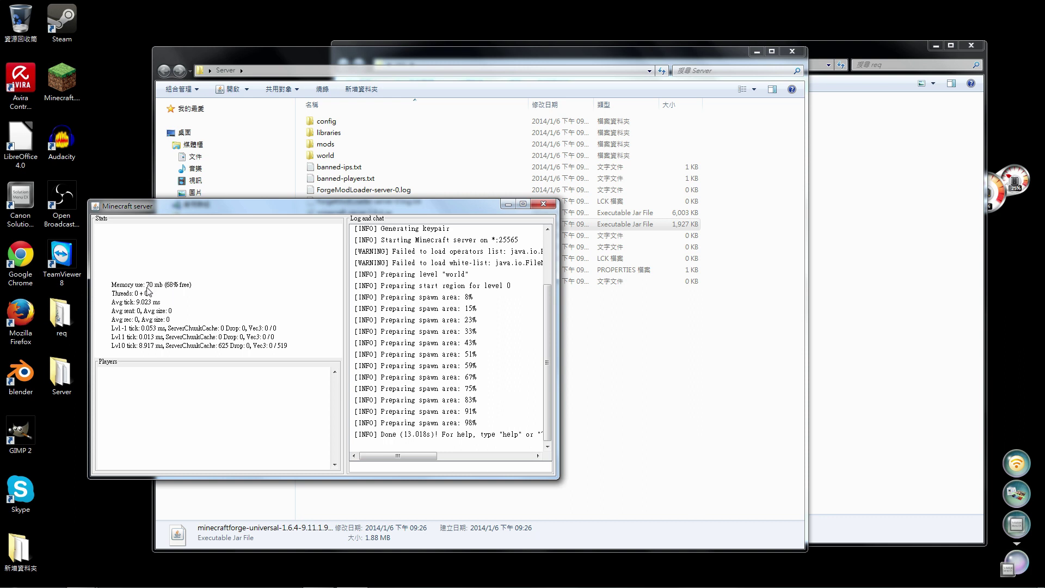
{"action": "left_click_drag", "start_coordinate": [360, 208], "coordinate": [373, 195]}
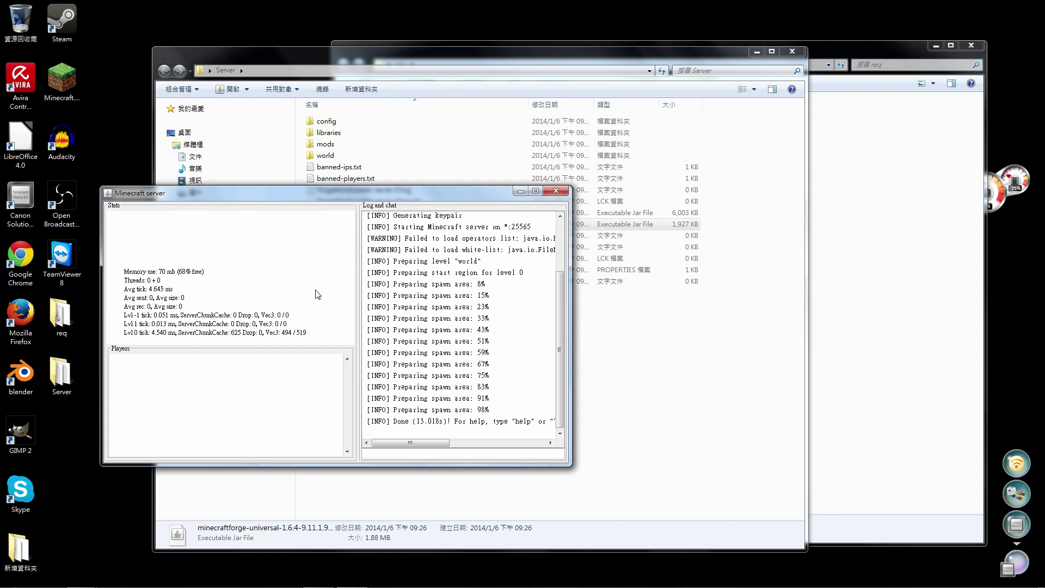
{"action": "left_click_drag", "start_coordinate": [402, 206], "coordinate": [401, 193]}
- Shut down the running Minecraft server with the stop command
{"action": "left_click", "coordinate": [404, 437]}
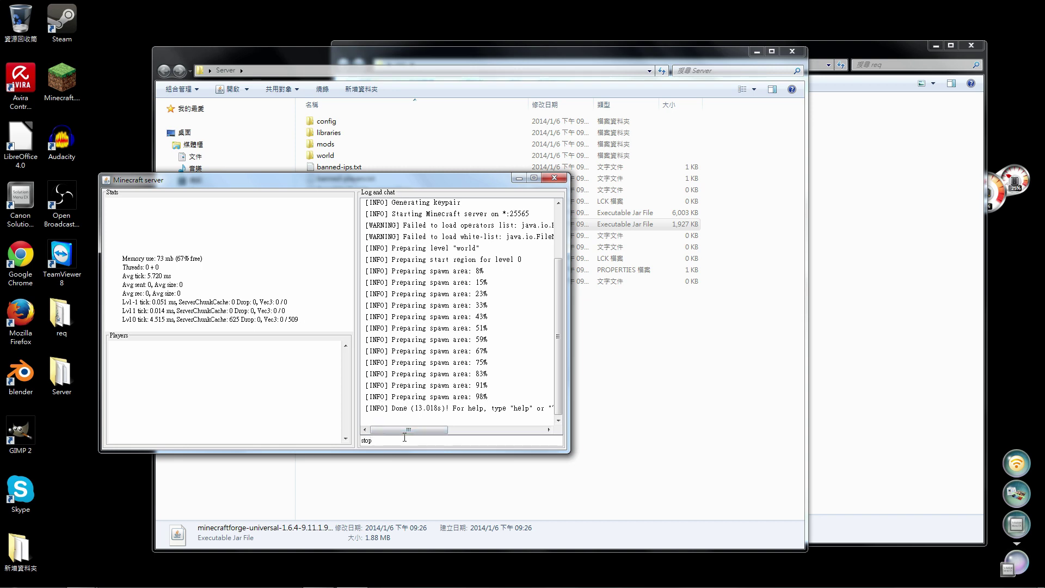
{"action": "type", "text": "stop"}
{"action": "key", "text": "Return"}
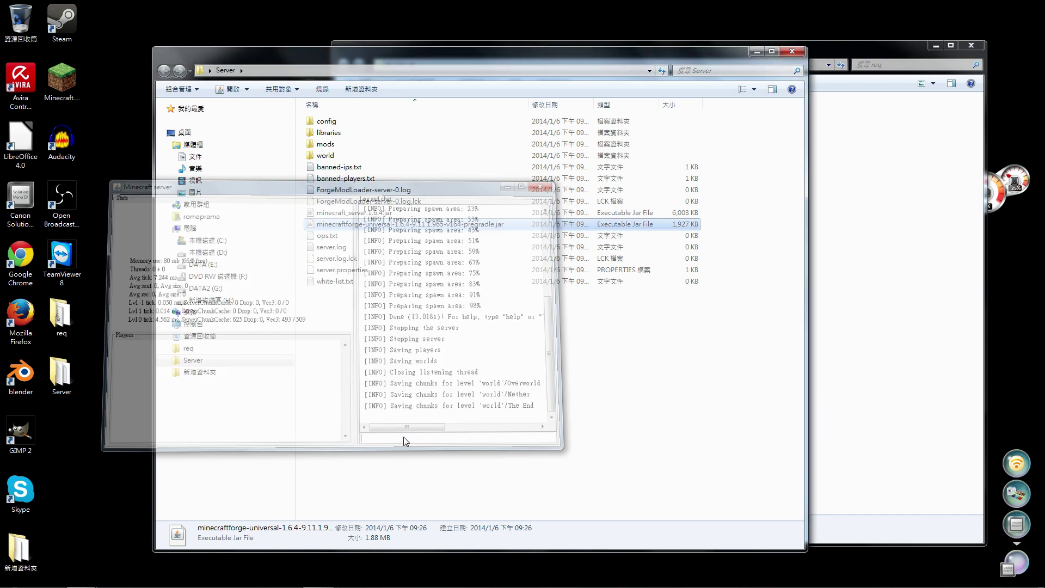
{"action": "left_click", "coordinate": [415, 345]}
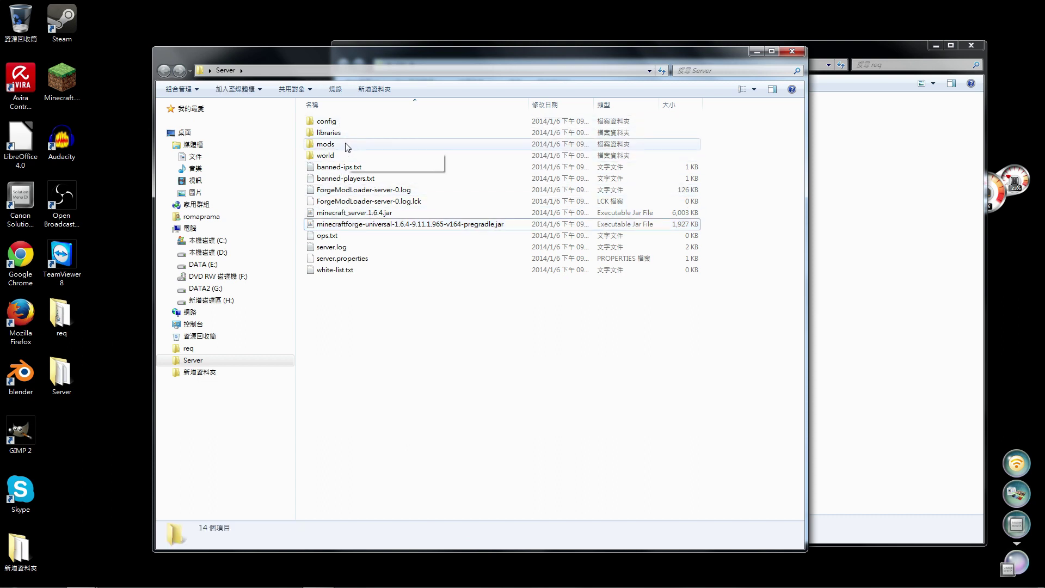
- Copy Pixelmon 2.5.7.zip from the req folder into the mods folder inside Server
{"action": "left_click", "coordinate": [322, 145]}
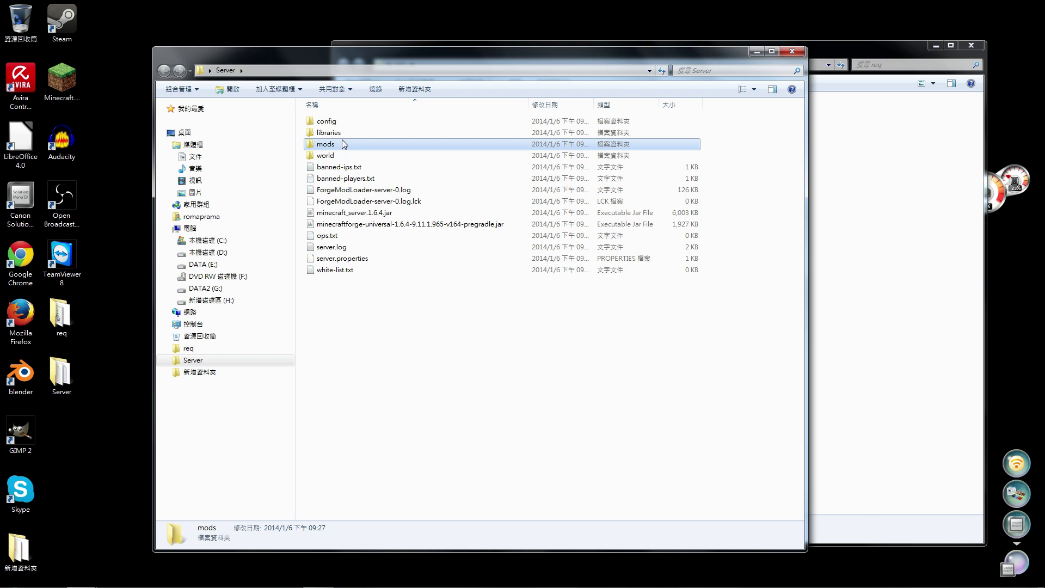
{"action": "double_click", "coordinate": [329, 147]}
{"action": "left_click", "coordinate": [827, 318]}
{"action": "left_click", "coordinate": [569, 133]}
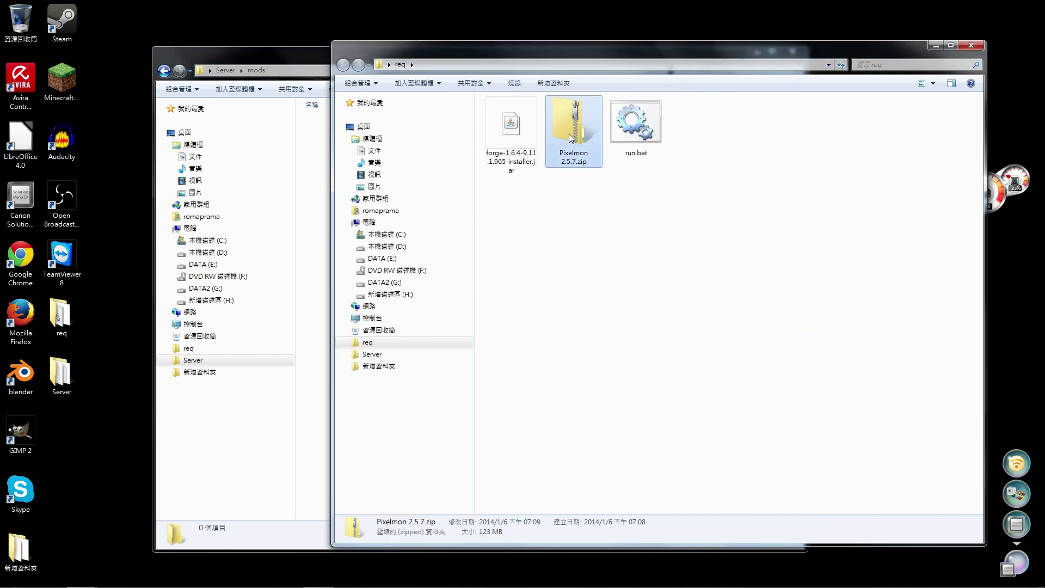
{"action": "right_click", "coordinate": [572, 137]}
{"action": "left_click", "coordinate": [604, 276]}
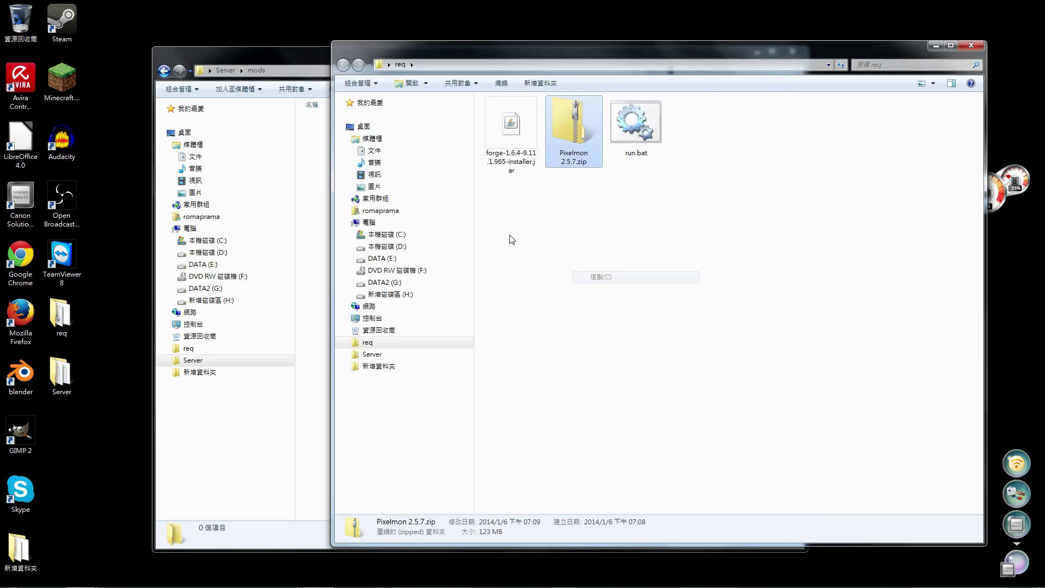
{"action": "right_click", "coordinate": [346, 158]}
{"action": "left_click", "coordinate": [353, 229]}
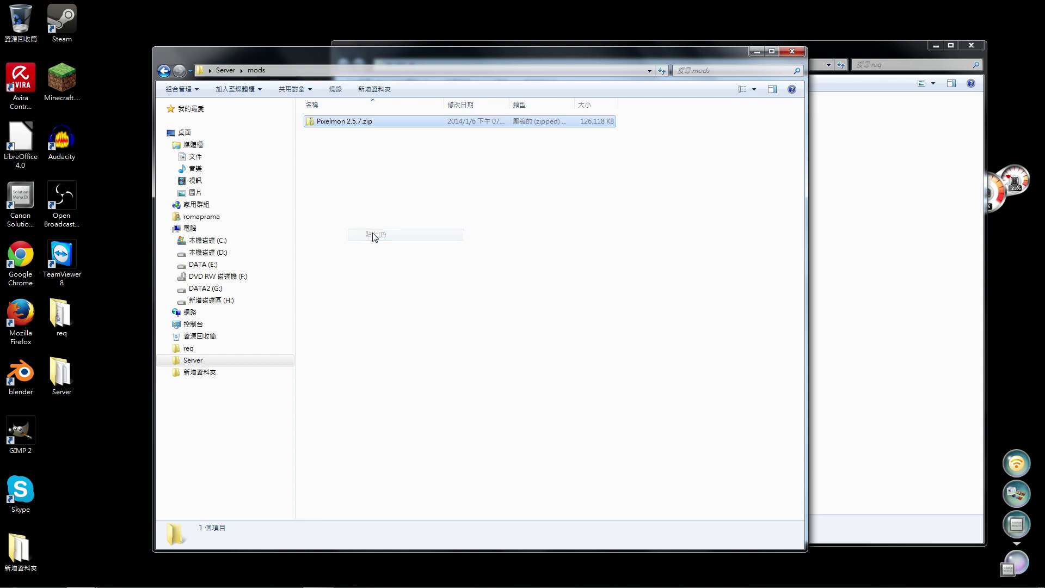
- Return from the mods folder to the Server folder and move its window aside
{"action": "left_click", "coordinate": [164, 71]}
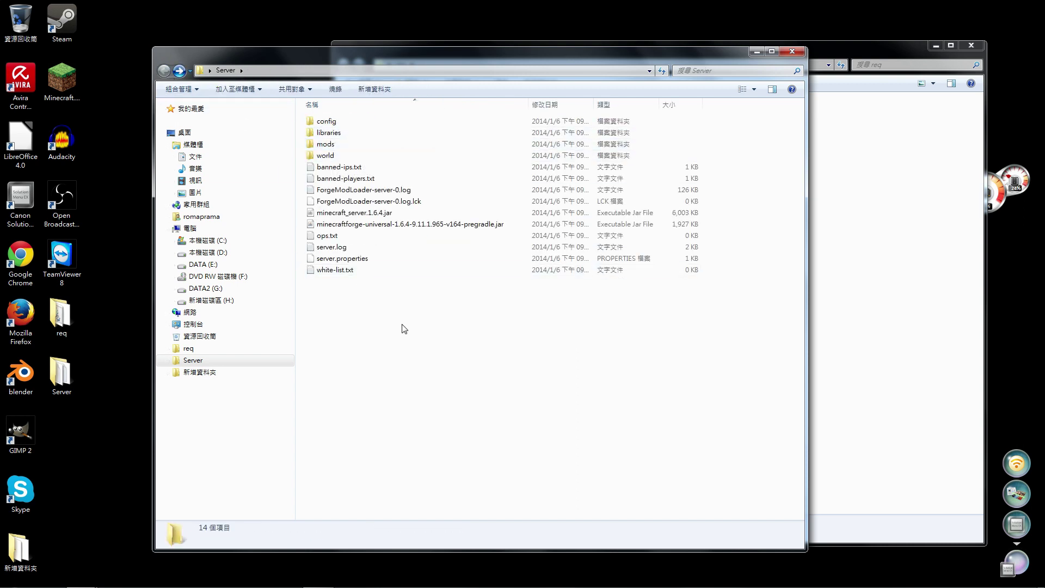
{"action": "left_click", "coordinate": [534, 68]}
{"action": "left_click_drag", "start_coordinate": [528, 59], "coordinate": [451, 67]}
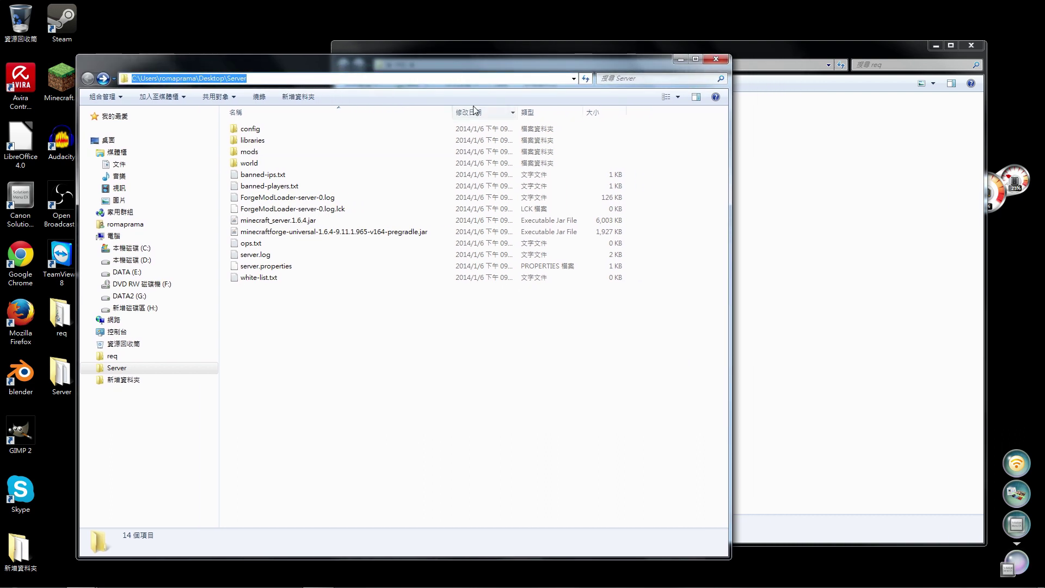
- Open run.bat from the req folder for editing in Notepad and move its window aside
{"action": "left_click", "coordinate": [789, 300]}
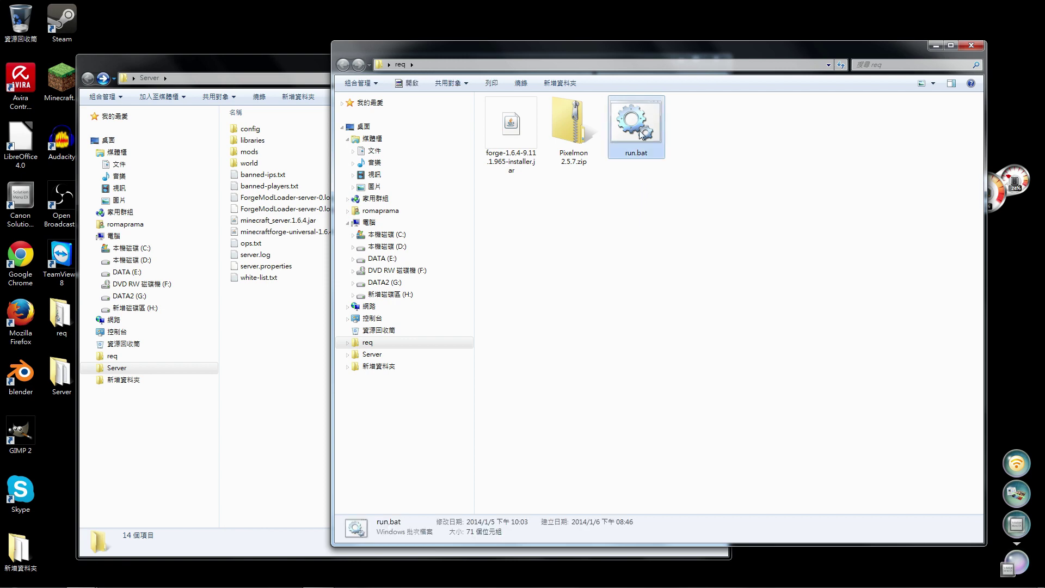
{"action": "right_click", "coordinate": [641, 135]}
{"action": "left_click", "coordinate": [656, 147]}
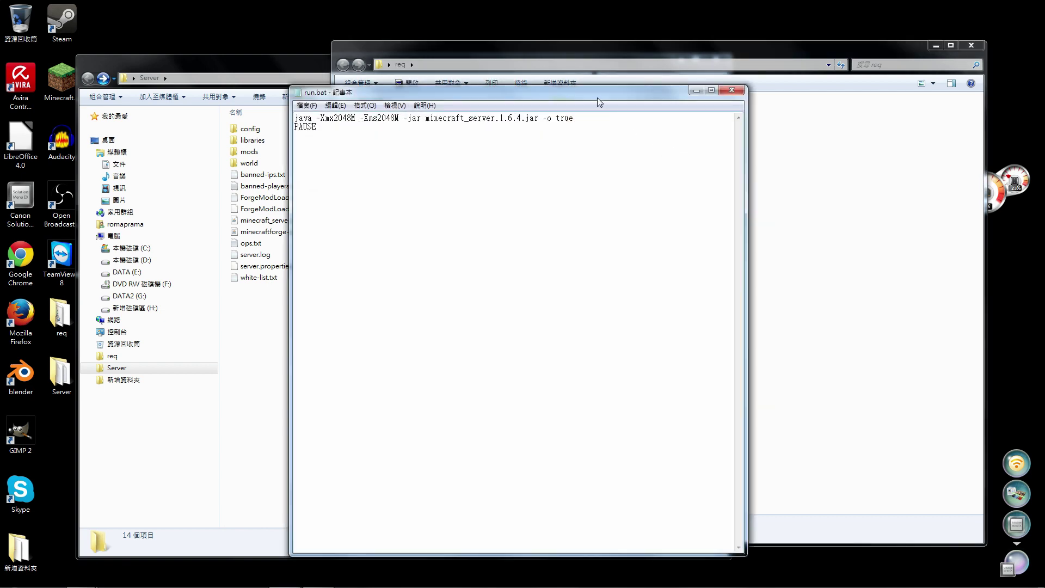
{"action": "left_click_drag", "start_coordinate": [596, 97], "coordinate": [860, 83]}
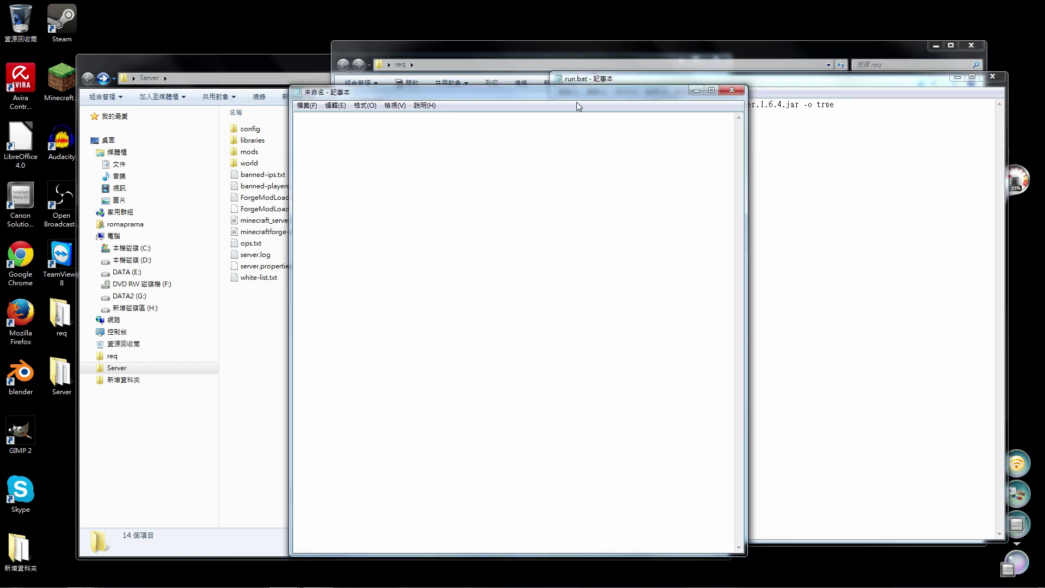
- Place the blank Notepad document beside run.bat and copy the entire run.bat text into it
{"action": "left_click_drag", "start_coordinate": [576, 102], "coordinate": [471, 102]}
{"action": "left_click_drag", "start_coordinate": [731, 79], "coordinate": [758, 74]}
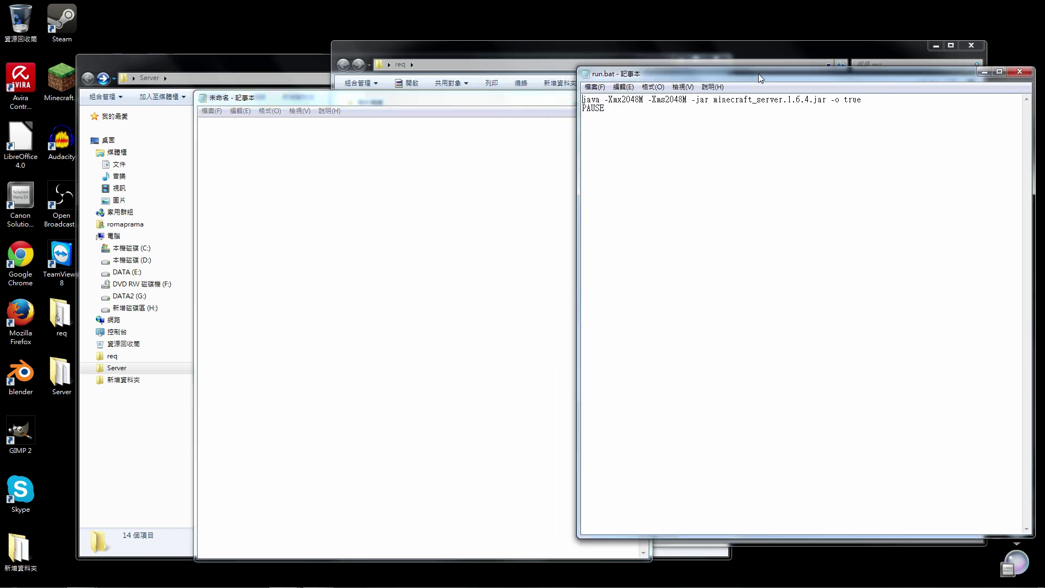
{"action": "key", "text": "ctrl+a"}
{"action": "key", "text": "ctrl+c"}
{"action": "left_click", "coordinate": [566, 99]}
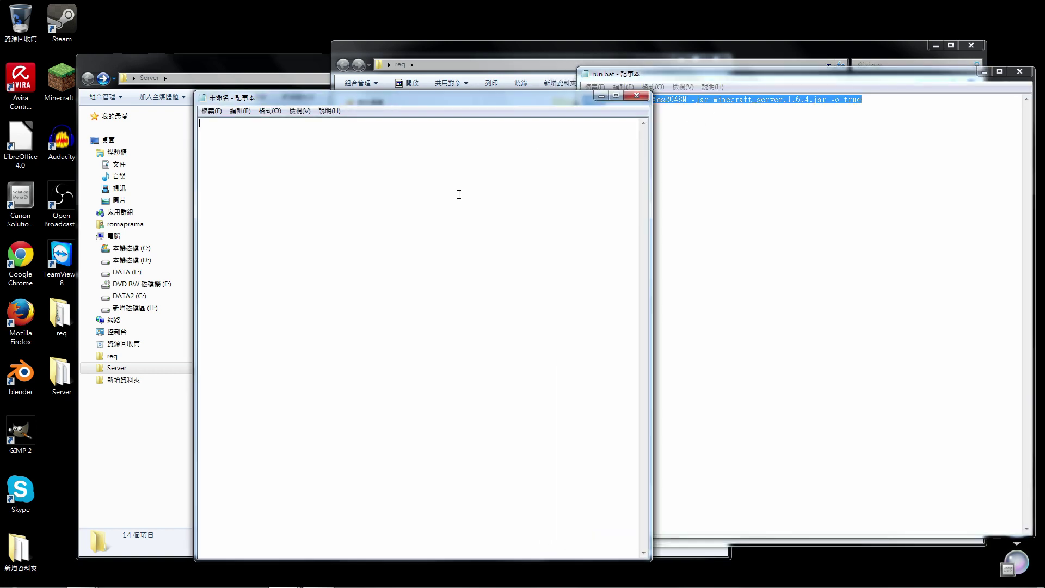
{"action": "key", "text": "ctrl+v"}
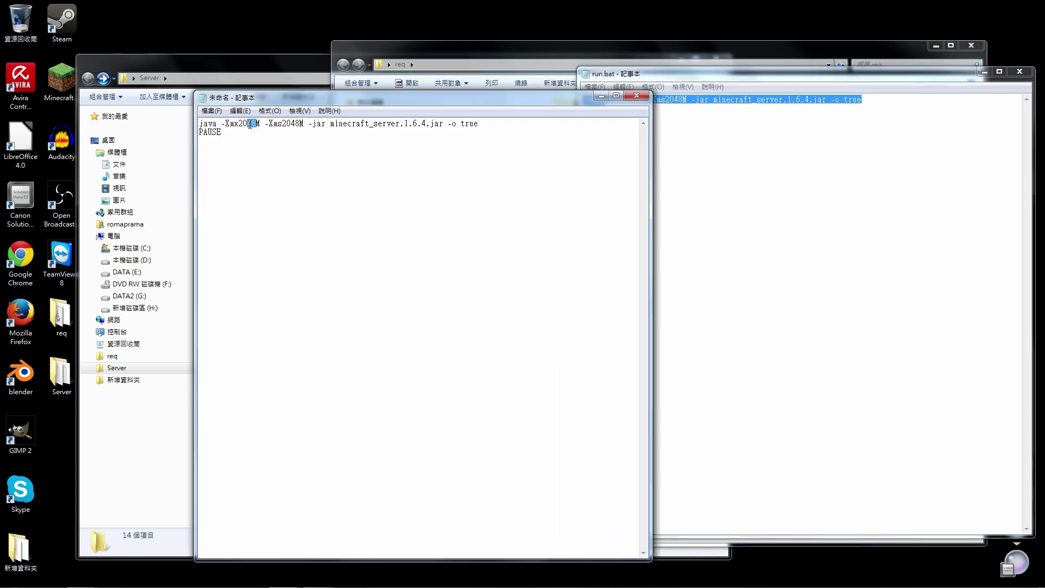
- Examine the -Xmx and -Xms memory values and the jar file name in the copied java launch command
{"action": "left_click_drag", "start_coordinate": [250, 124], "coordinate": [284, 123]}
{"action": "left_click", "coordinate": [260, 123]}
{"action": "left_click", "coordinate": [261, 124]}
{"action": "left_click_drag", "start_coordinate": [238, 123], "coordinate": [262, 123]}
{"action": "left_click", "coordinate": [252, 132]}
{"action": "left_click", "coordinate": [242, 131]}
{"action": "left_click", "coordinate": [269, 133]}
{"action": "left_click_drag", "start_coordinate": [315, 103], "coordinate": [338, 95]}
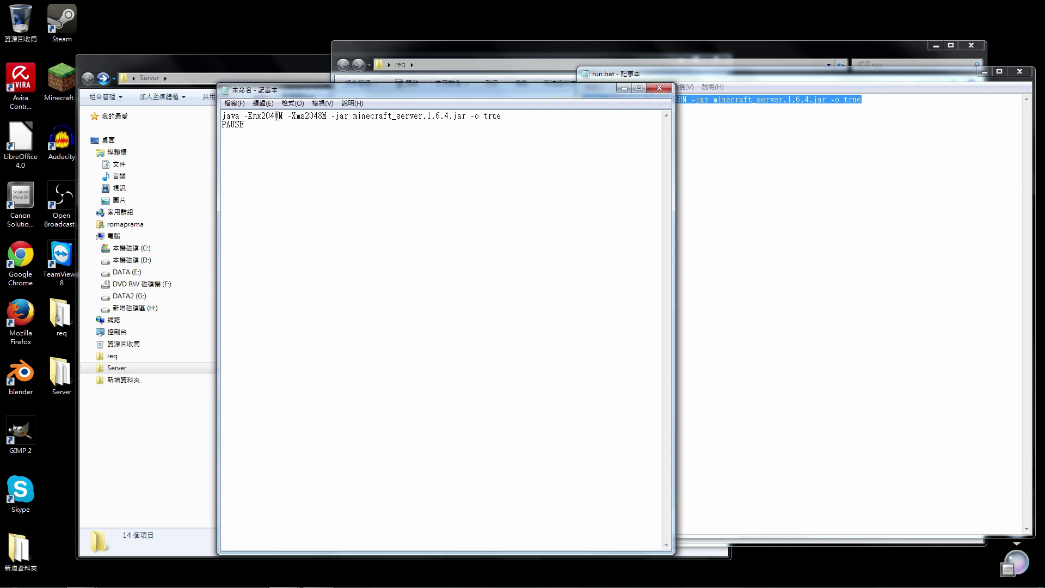
{"action": "left_click_drag", "start_coordinate": [280, 114], "coordinate": [261, 115]}
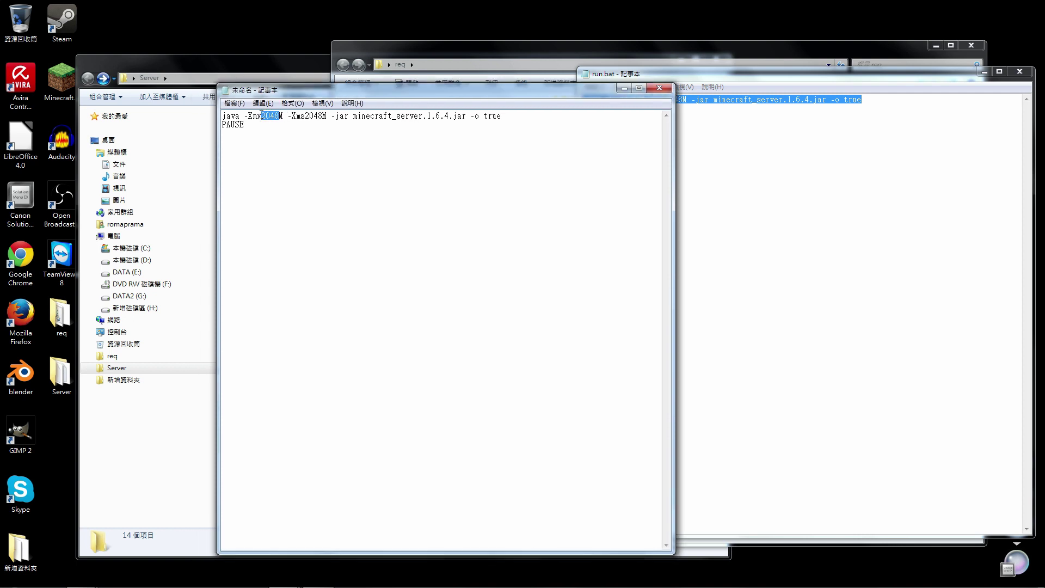
{"action": "left_click", "coordinate": [263, 115]}
{"action": "left_click_drag", "start_coordinate": [278, 119], "coordinate": [262, 117]}
{"action": "left_click", "coordinate": [272, 120]}
{"action": "left_click_drag", "start_coordinate": [322, 117], "coordinate": [308, 116]}
{"action": "left_click_drag", "start_coordinate": [420, 93], "coordinate": [441, 95]}
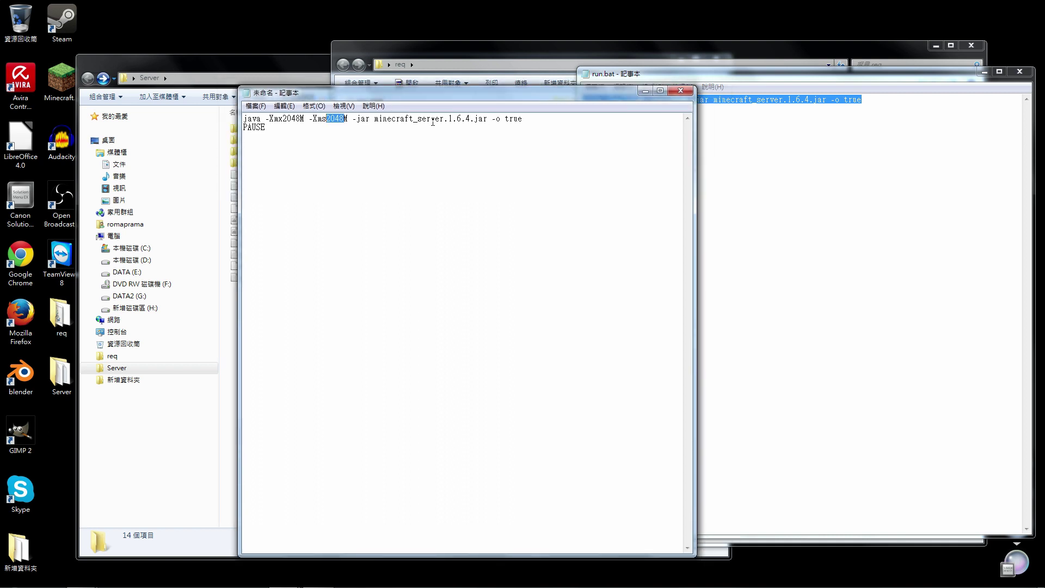
{"action": "left_click_drag", "start_coordinate": [375, 119], "coordinate": [470, 119]}
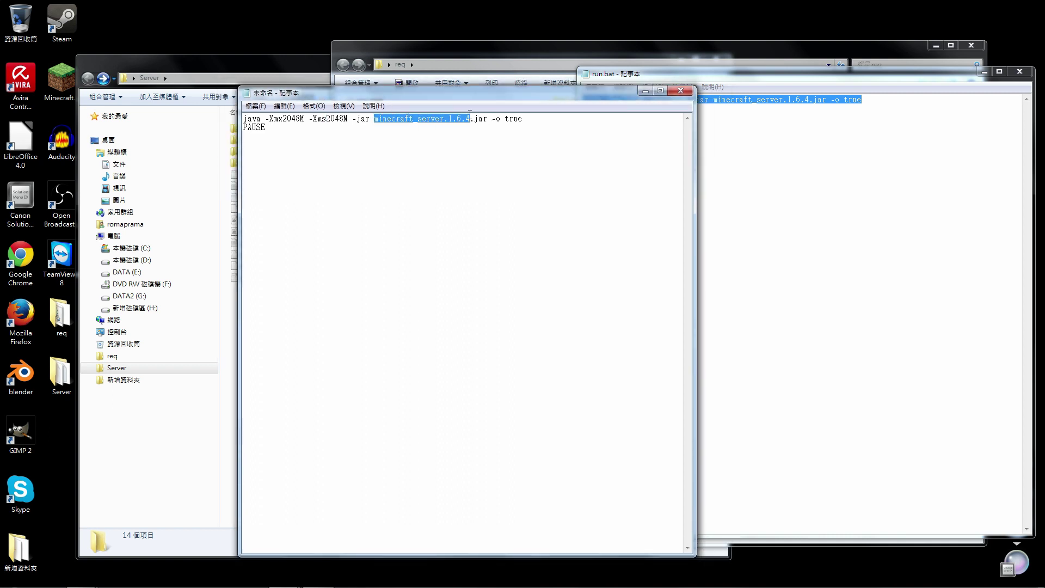
- Rename minecraftforge-universal-1.6.4-9.11.1.965-v164-pregradle.jar in the Server folder as pixelmon.jar
{"action": "left_click_drag", "start_coordinate": [267, 65], "coordinate": [247, 45]}
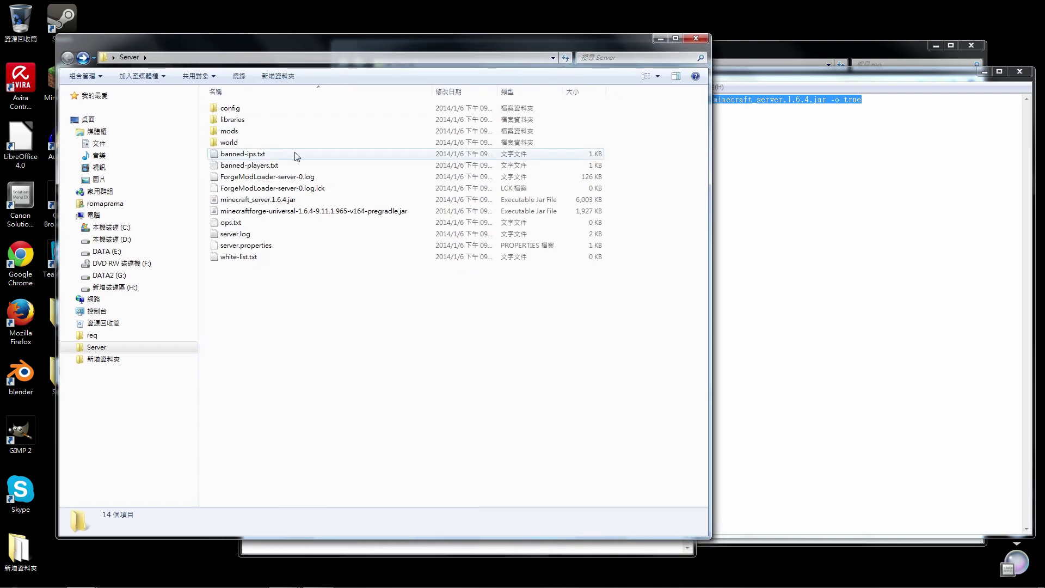
{"action": "left_click", "coordinate": [265, 211]}
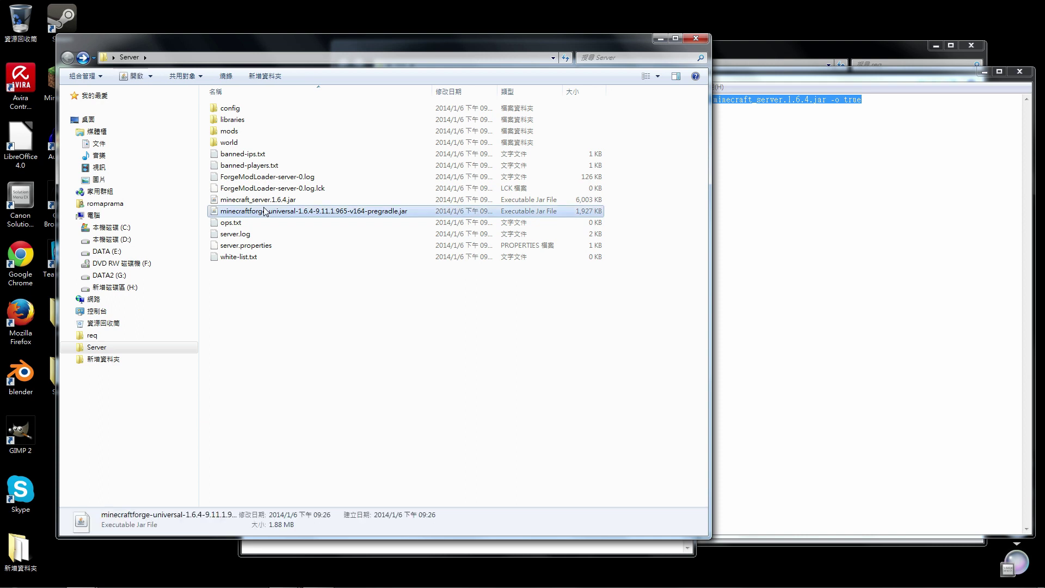
{"action": "left_click", "coordinate": [363, 213]}
{"action": "type", "text": "pixelmon"}
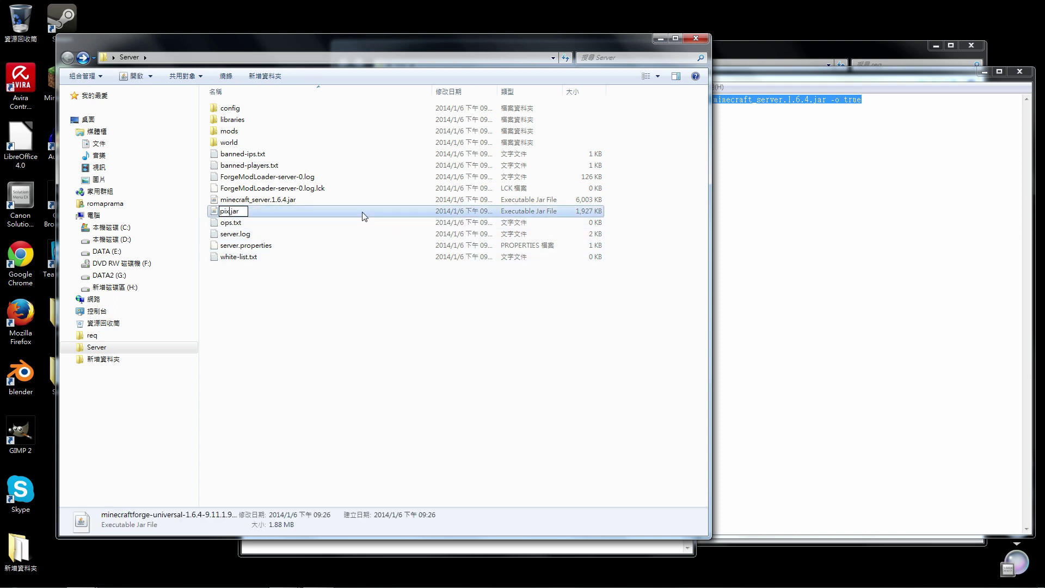
{"action": "key", "text": "Return"}
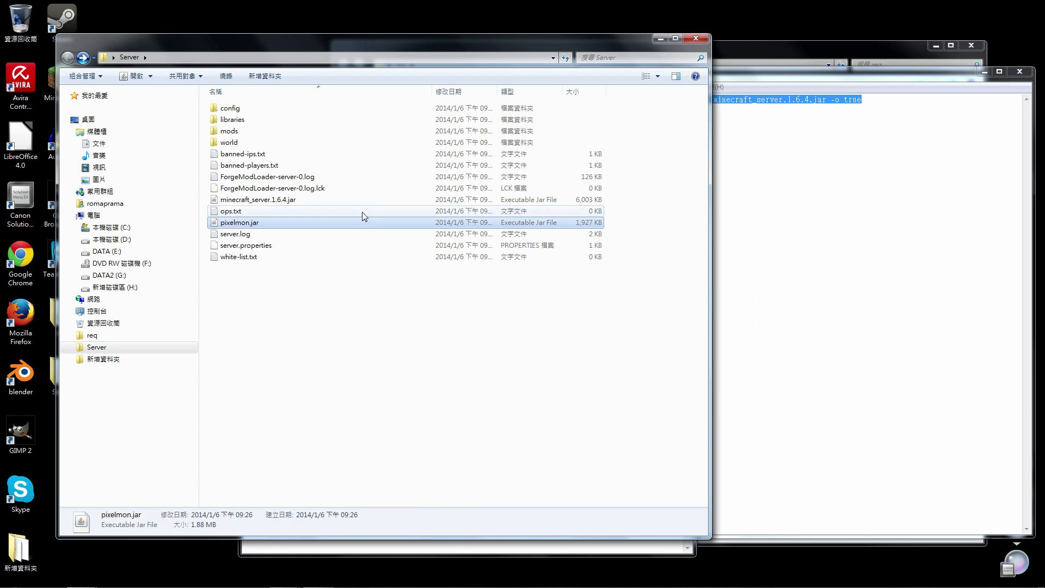
{"action": "left_click", "coordinate": [345, 308]}
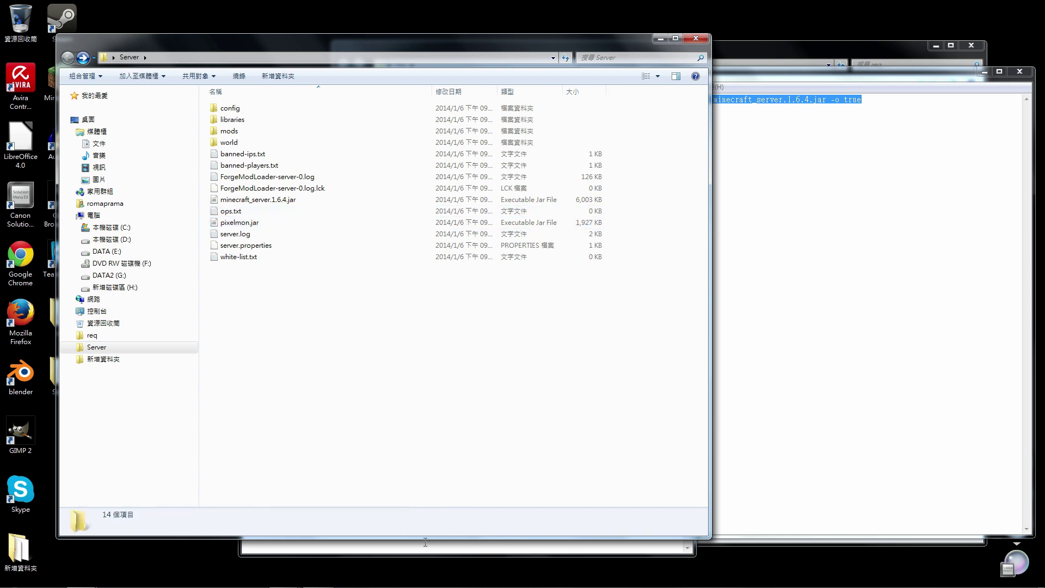
- Change the jar name in the untitled document's launch command to pixelmon.jar
{"action": "left_click", "coordinate": [432, 548]}
{"action": "left_click_drag", "start_coordinate": [472, 119], "coordinate": [375, 119]}
{"action": "type", "text": "pixelmon"}
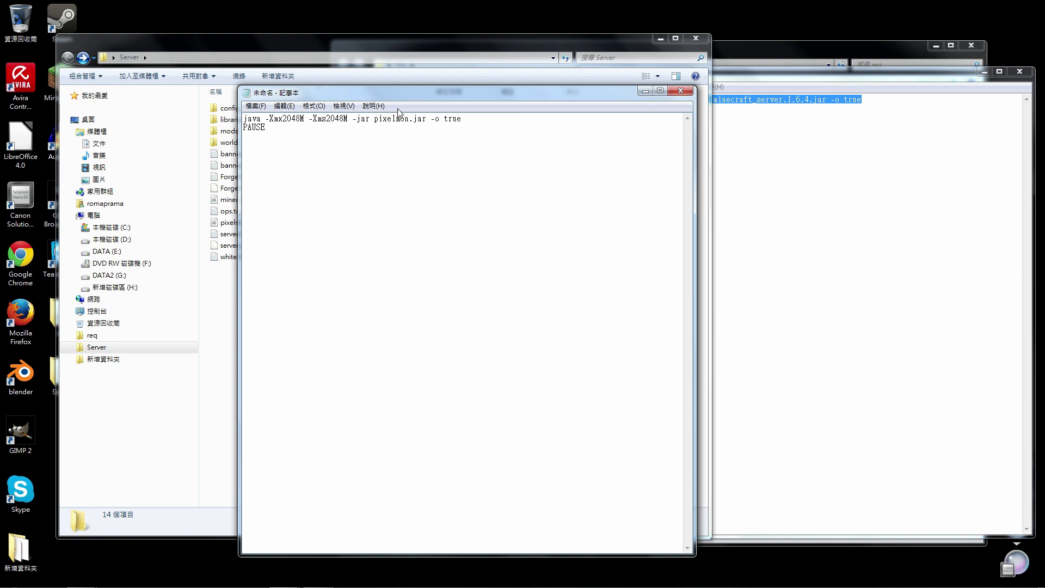
{"action": "left_click_drag", "start_coordinate": [378, 119], "coordinate": [419, 122]}
{"action": "left_click", "coordinate": [424, 133]}
- Save the new launch script as run.bat in the desktop Server folder and close both Notepad windows
{"action": "left_click", "coordinate": [255, 105]}
{"action": "left_click", "coordinate": [280, 144]}
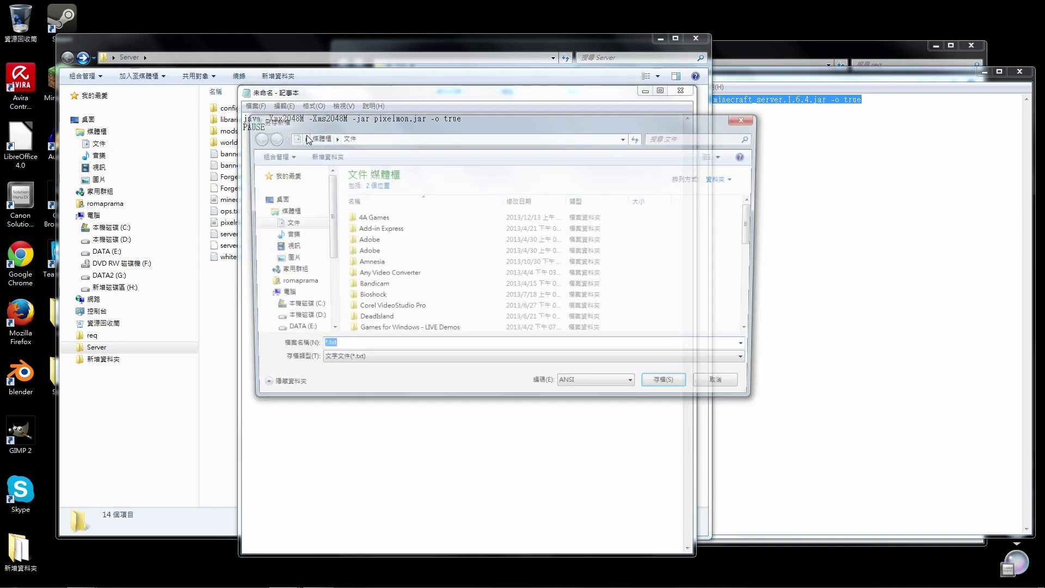
{"action": "left_click", "coordinate": [289, 203]}
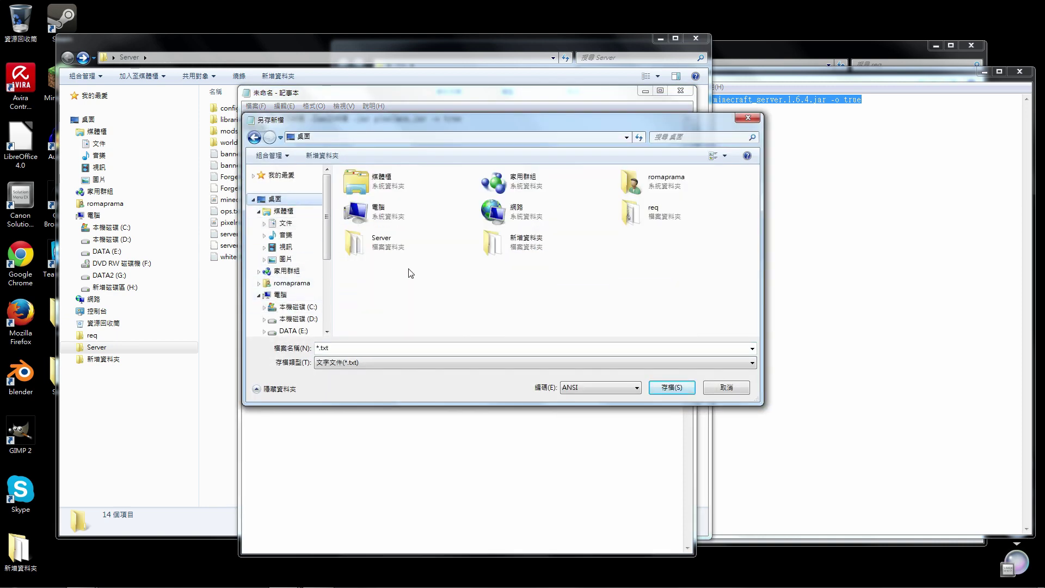
{"action": "double_click", "coordinate": [379, 248]}
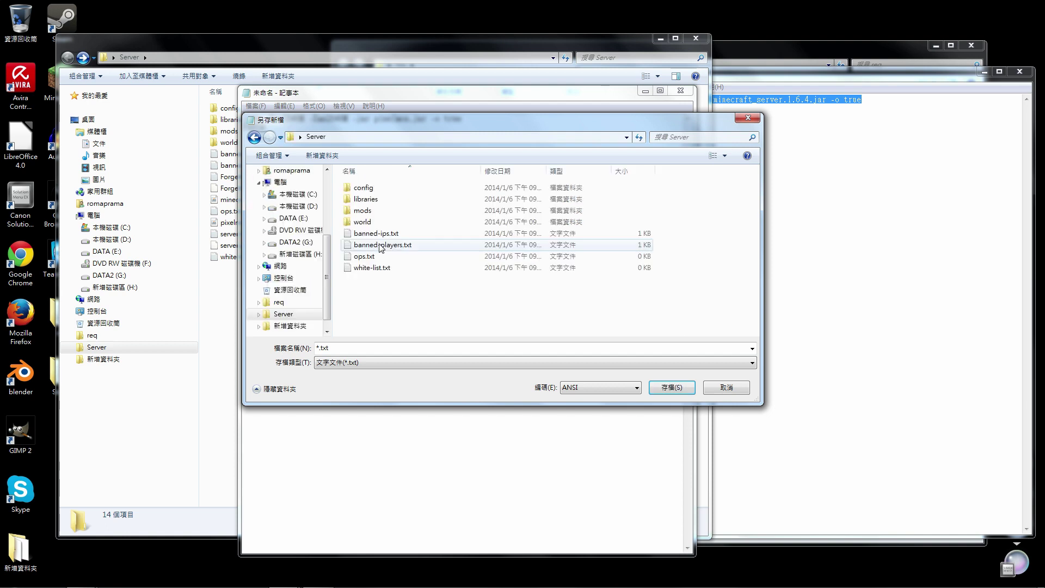
{"action": "left_click", "coordinate": [331, 348]}
{"action": "type", "text": "r"}
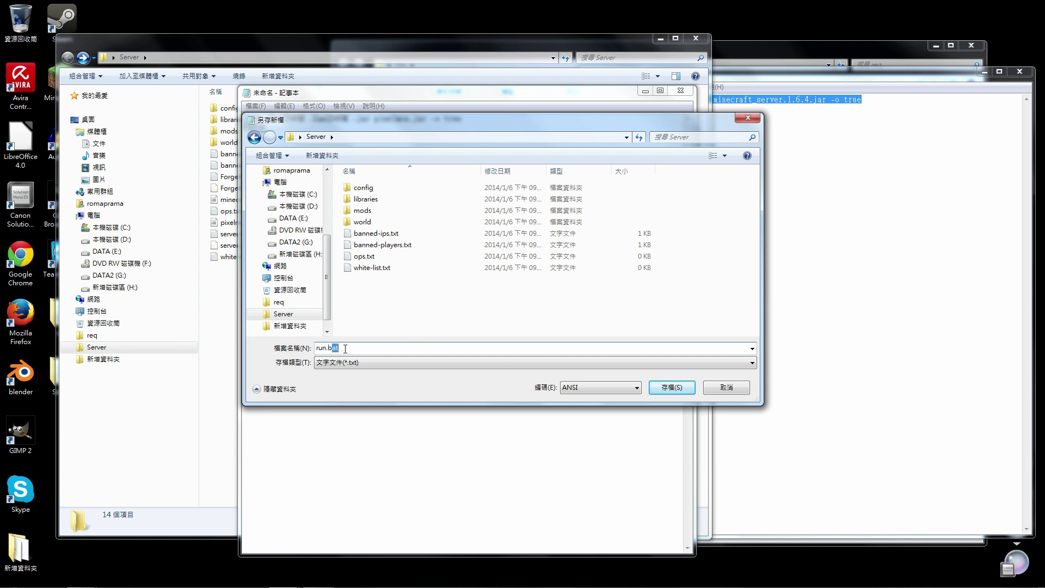
{"action": "type", "text": "un.bat"}
{"action": "left_click", "coordinate": [672, 387]}
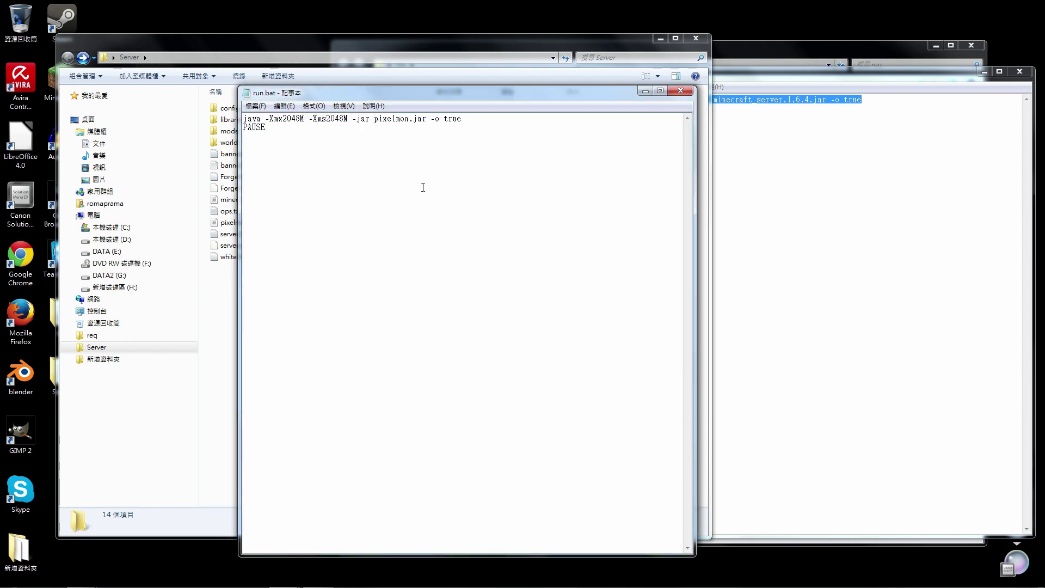
{"action": "left_click", "coordinate": [680, 90]}
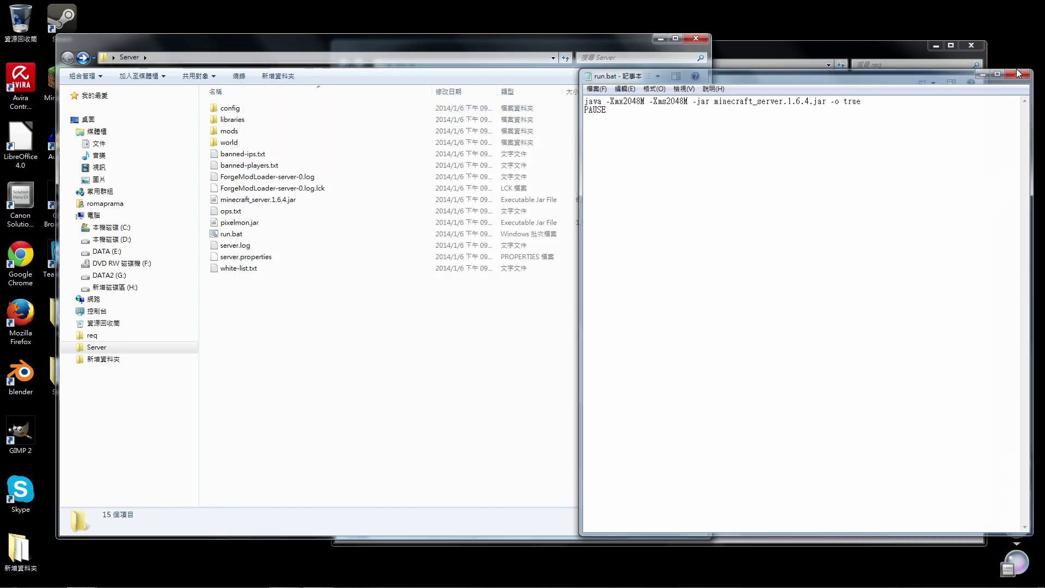
{"action": "left_click", "coordinate": [1018, 73]}
- Start the Pixelmon server with run.bat in the Server folder and move the Minecraft server window aside
{"action": "left_click", "coordinate": [240, 234]}
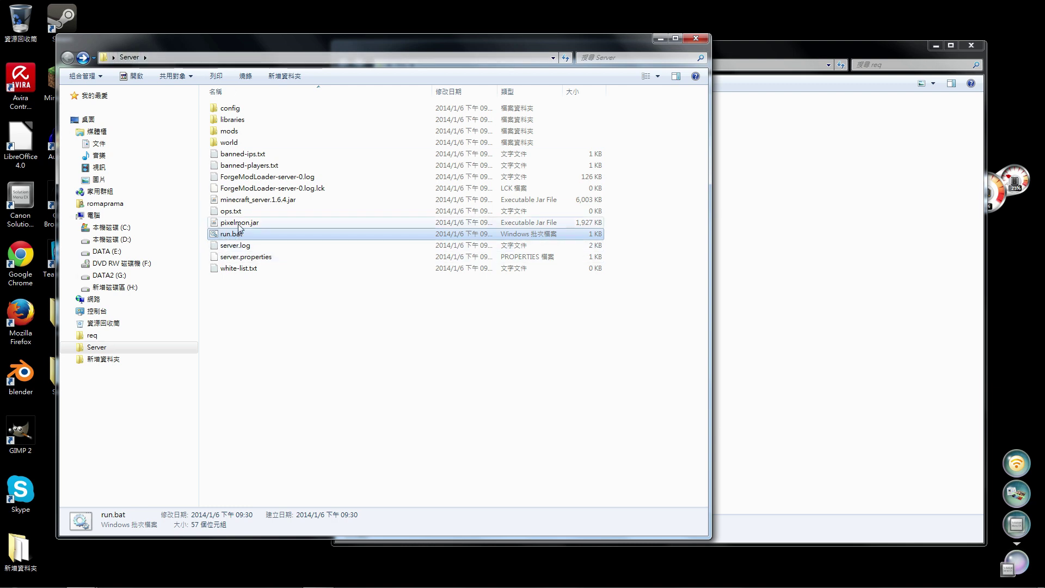
{"action": "left_click", "coordinate": [275, 324]}
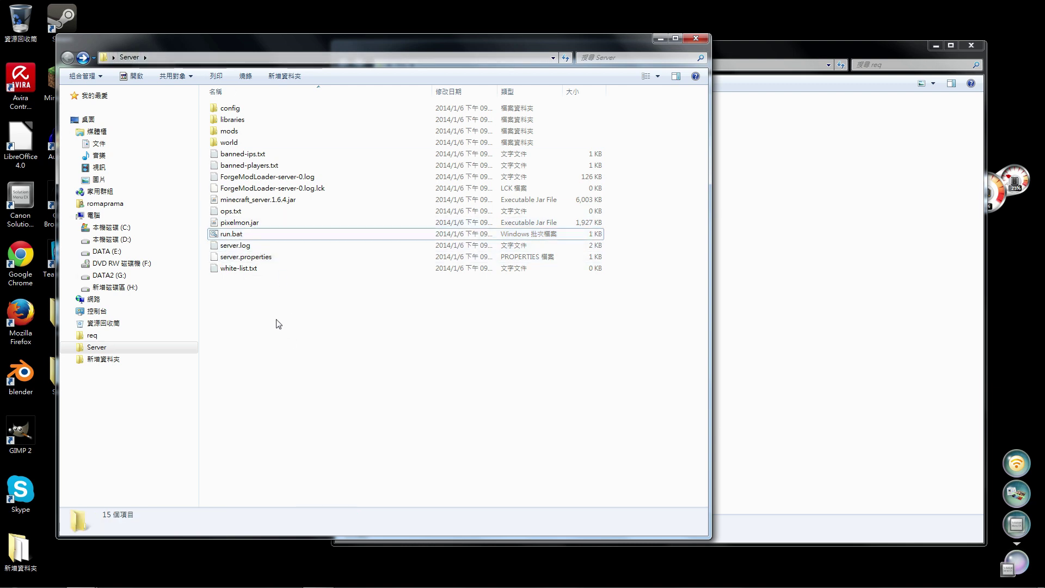
{"action": "left_click", "coordinate": [229, 236]}
{"action": "double_click", "coordinate": [225, 234]}
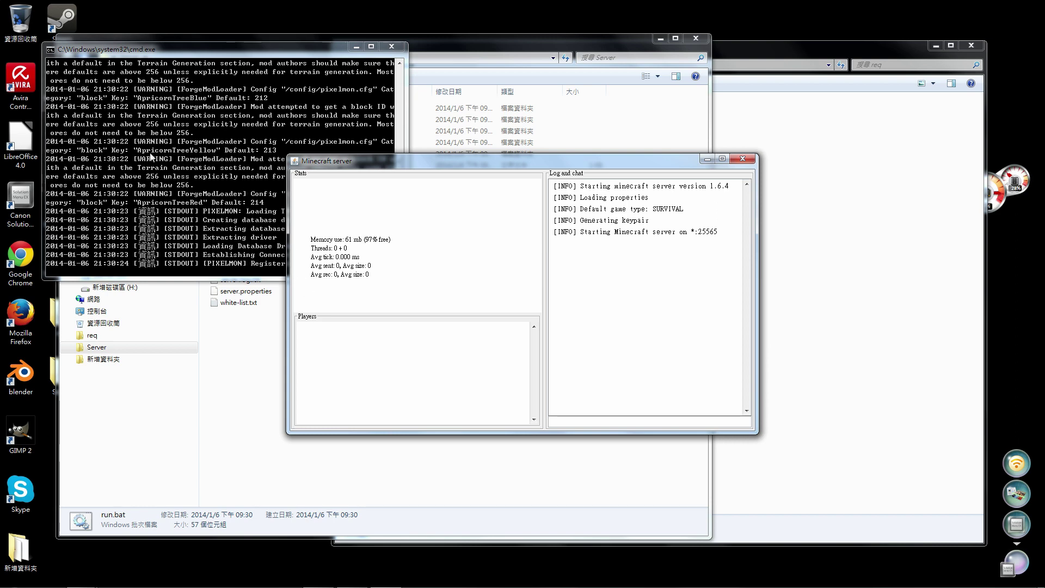
{"action": "left_click_drag", "start_coordinate": [397, 160], "coordinate": [259, 217]}
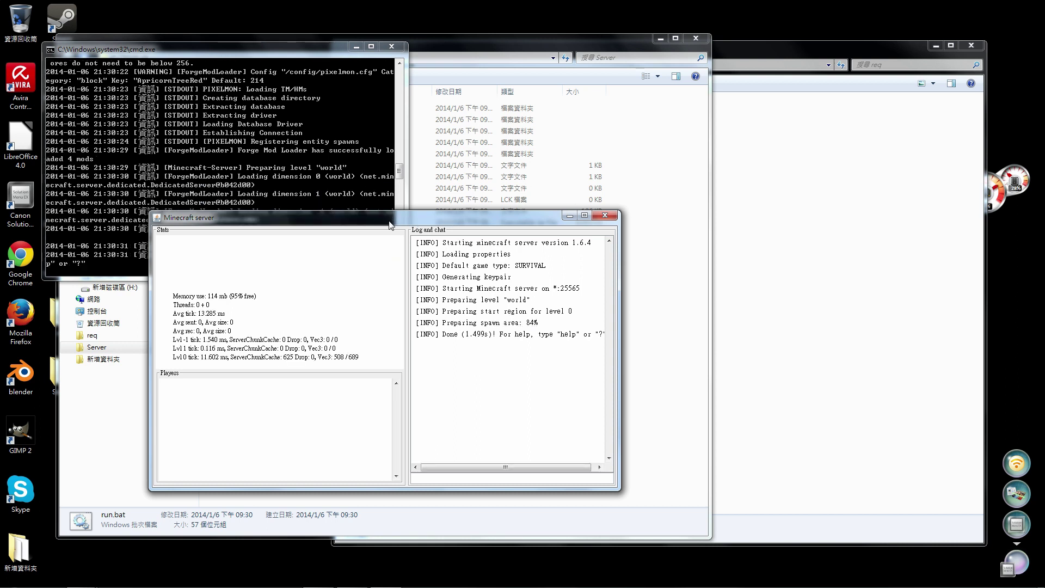
{"action": "left_click_drag", "start_coordinate": [367, 217], "coordinate": [264, 244]}
{"action": "left_click_drag", "start_coordinate": [354, 245], "coordinate": [322, 245]}
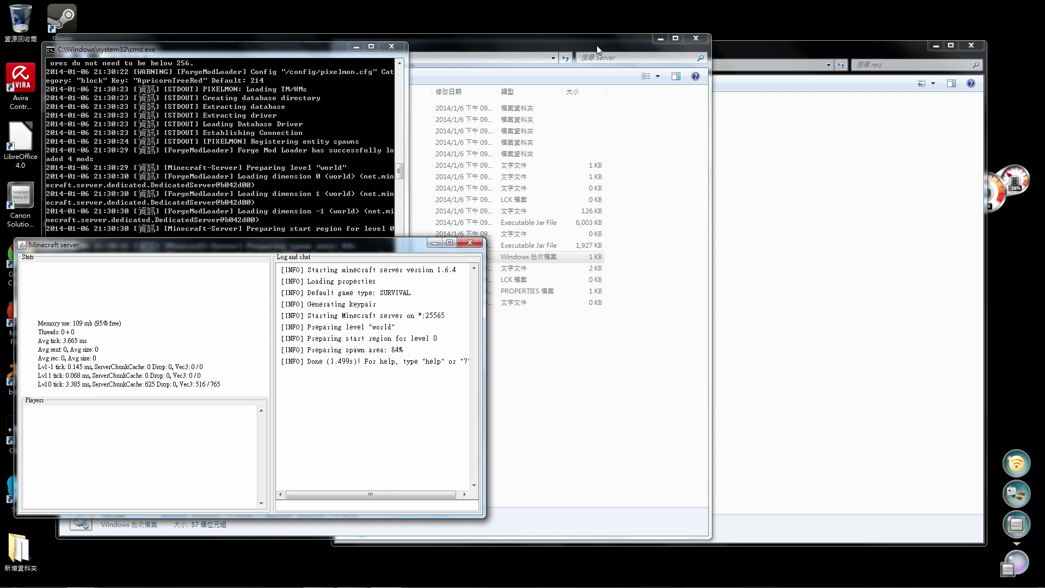
- Close the Server and req folder windows and arrange the server console above the Minecraft server window
{"action": "left_click_drag", "start_coordinate": [596, 50], "coordinate": [655, 52]}
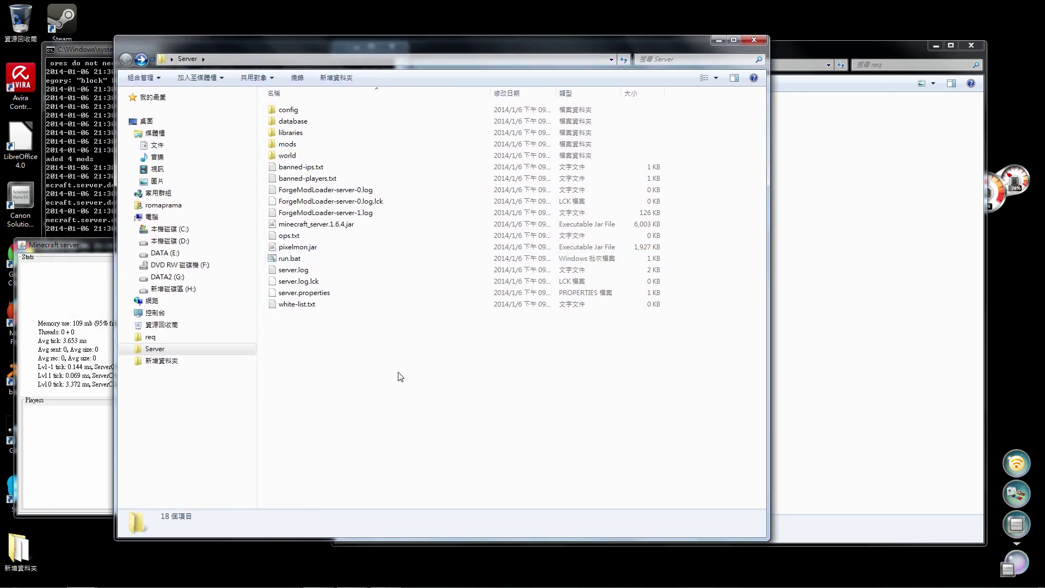
{"action": "left_click", "coordinate": [835, 226]}
{"action": "left_click_drag", "start_coordinate": [704, 40], "coordinate": [715, 35]}
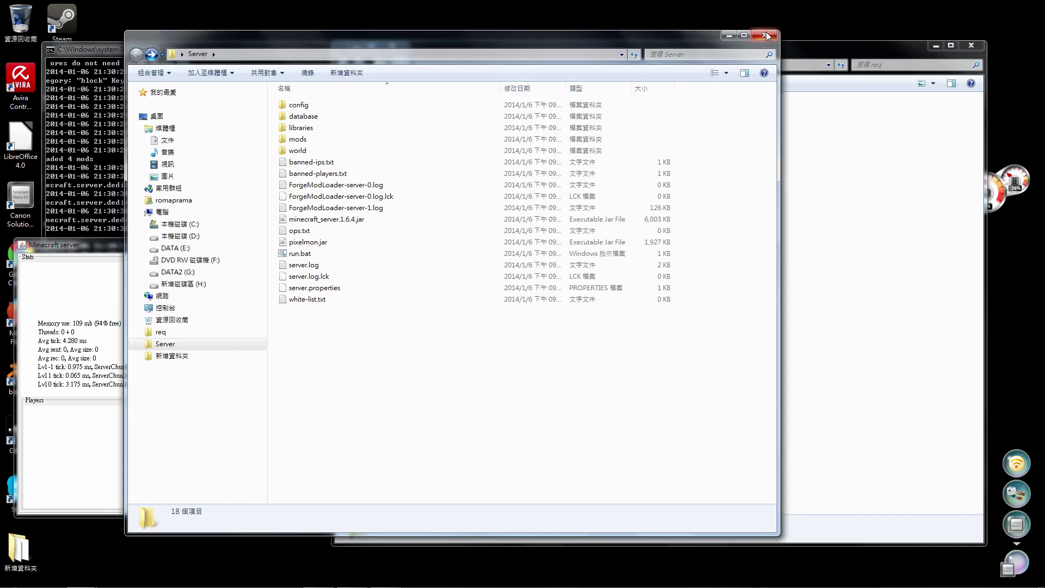
{"action": "left_click", "coordinate": [833, 134]}
{"action": "left_click", "coordinate": [971, 45]}
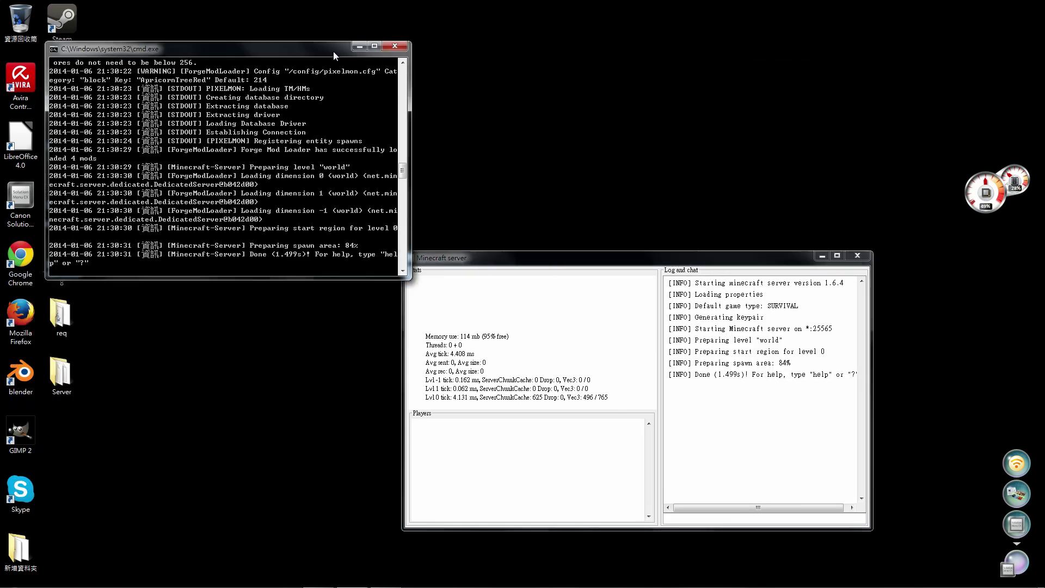
{"action": "left_click_drag", "start_coordinate": [334, 56], "coordinate": [688, 34]}
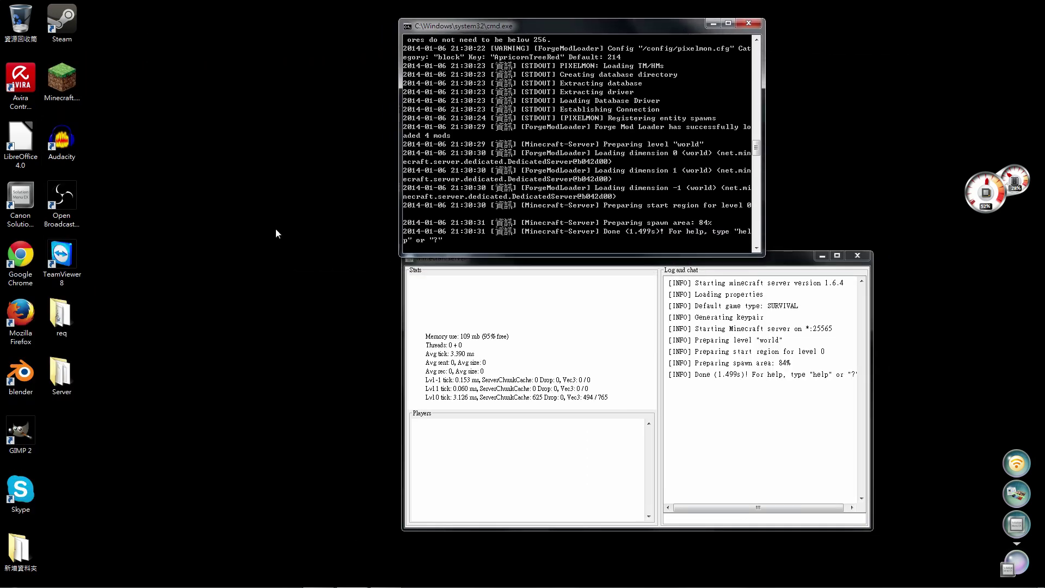
- Launch Minecraft.exe from the desktop and allow it to run
{"action": "left_click", "coordinate": [190, 233]}
{"action": "key", "text": "m"}
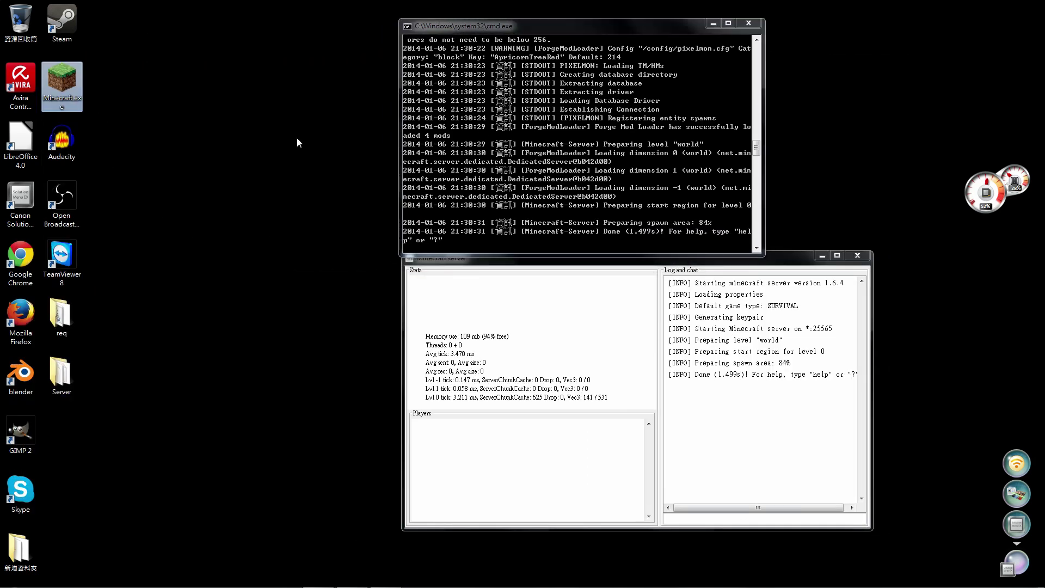
{"action": "double_click", "coordinate": [61, 85]}
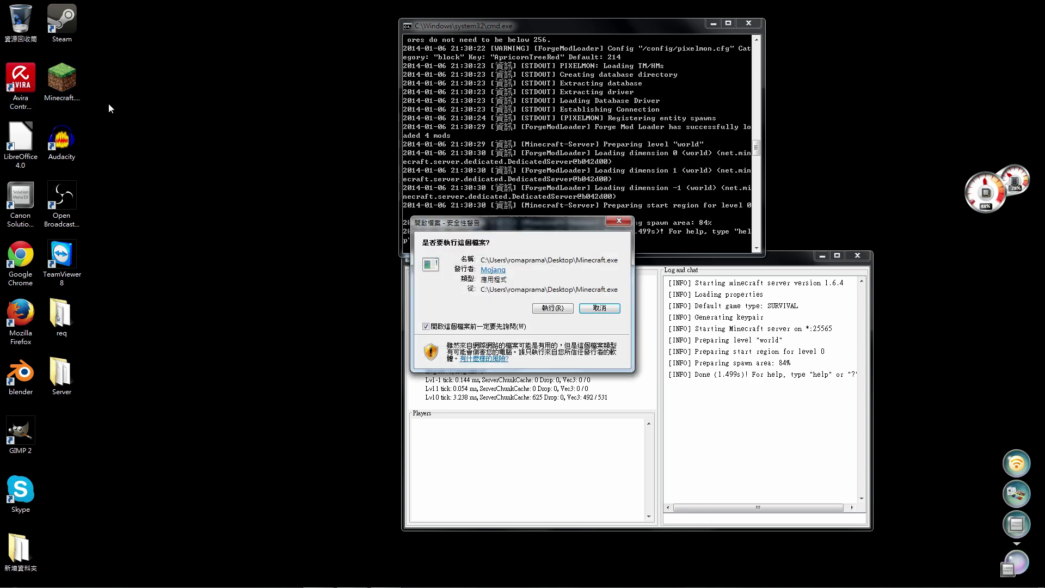
{"action": "left_click", "coordinate": [552, 308]}
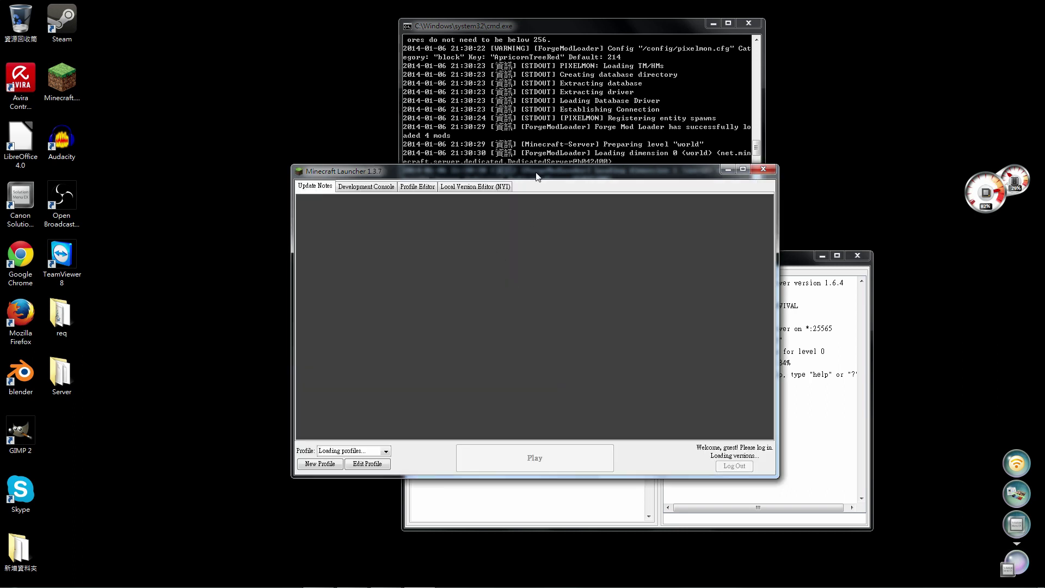
- Spread the Minecraft Launcher and Minecraft server windows apart and start the game with the Forge profile
{"action": "left_click_drag", "start_coordinate": [796, 260], "coordinate": [872, 266]}
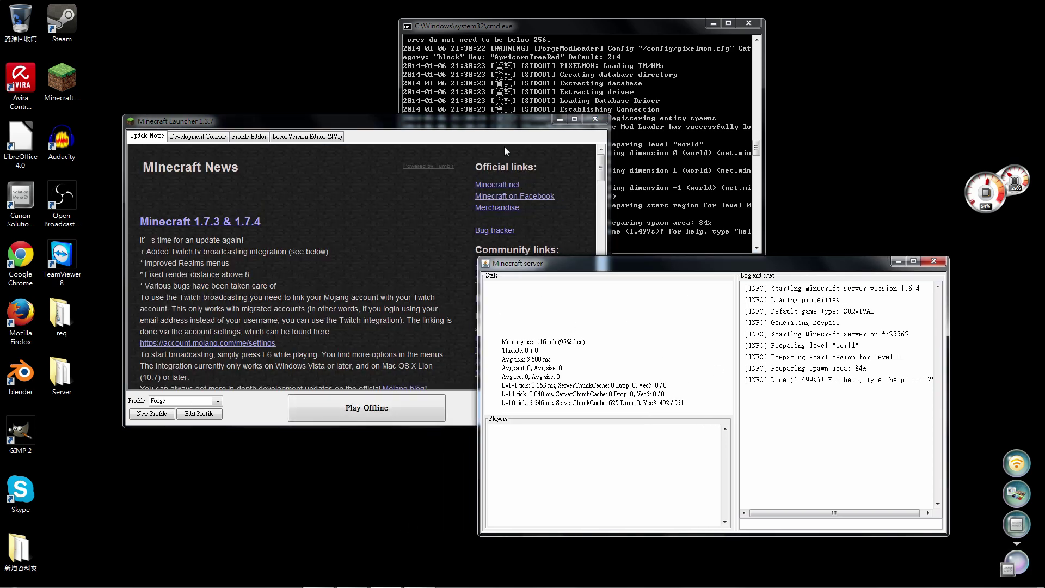
{"action": "left_click", "coordinate": [475, 130]}
{"action": "left_click_drag", "start_coordinate": [473, 129], "coordinate": [439, 109]}
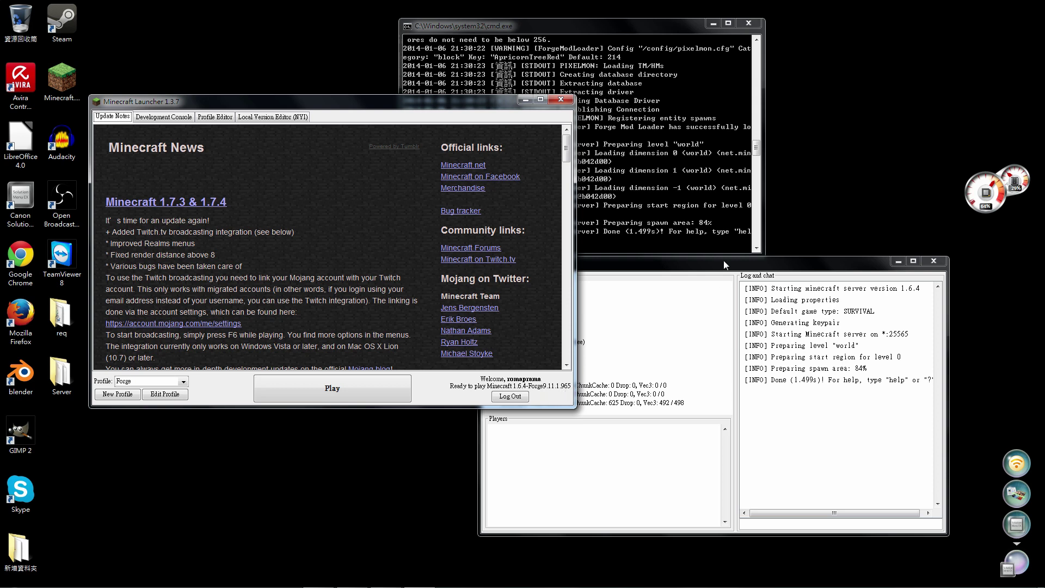
{"action": "left_click_drag", "start_coordinate": [723, 260], "coordinate": [740, 266]}
{"action": "left_click_drag", "start_coordinate": [441, 107], "coordinate": [427, 88]}
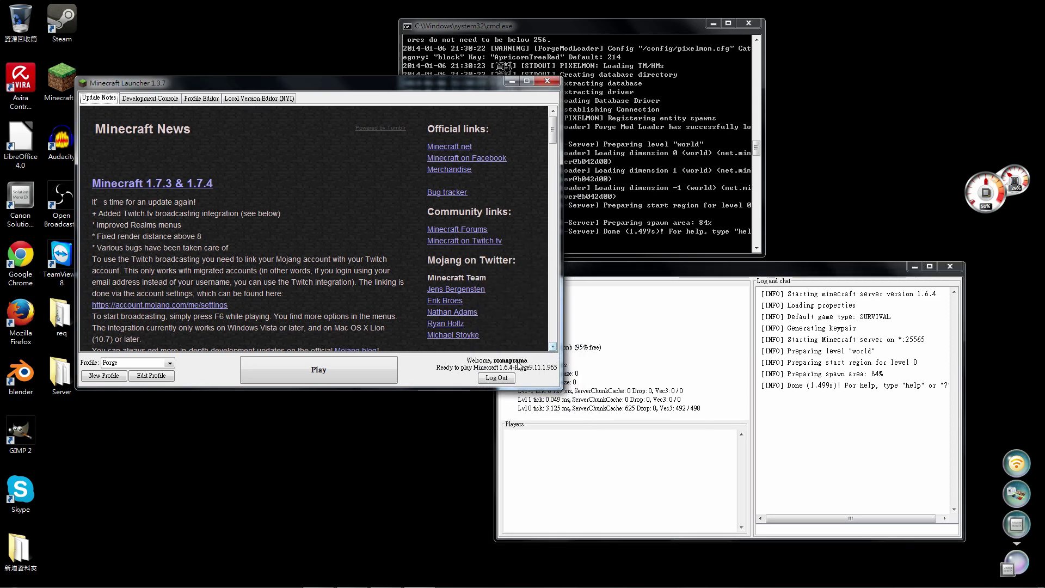
{"action": "left_click", "coordinate": [319, 373]}
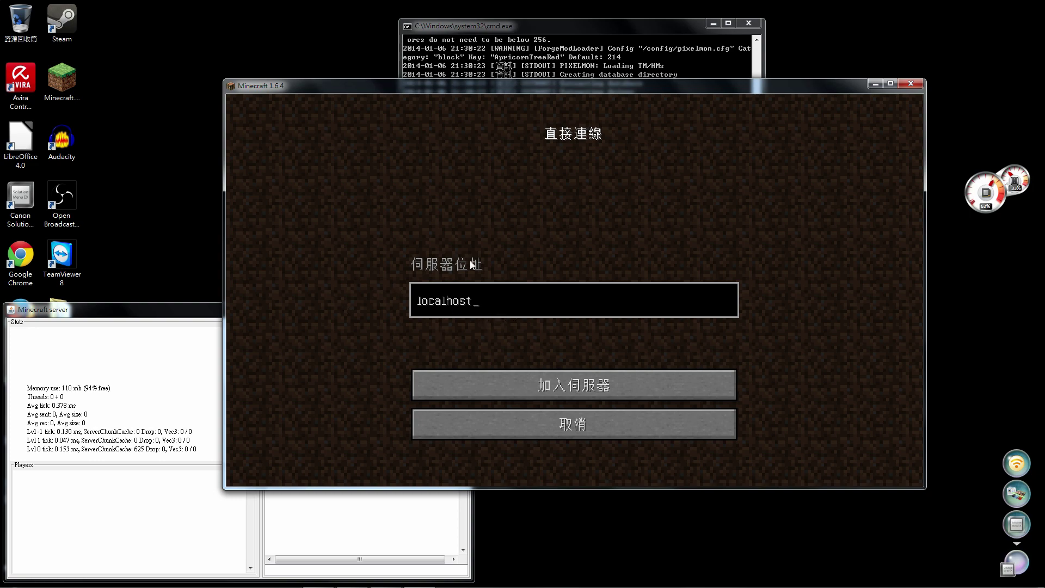
- Move the Minecraft server window clear of the game and look up the public IP address on whatismyip.com in Firefox
{"action": "left_click_drag", "start_coordinate": [100, 321], "coordinate": [136, 305]}
{"action": "double_click", "coordinate": [21, 313]}
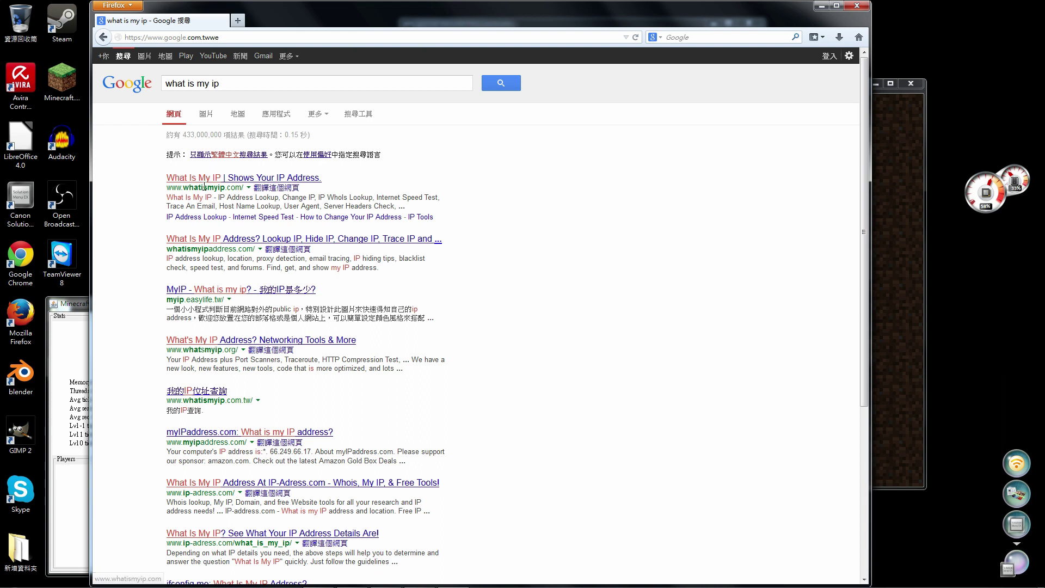
{"action": "left_click", "coordinate": [300, 181]}
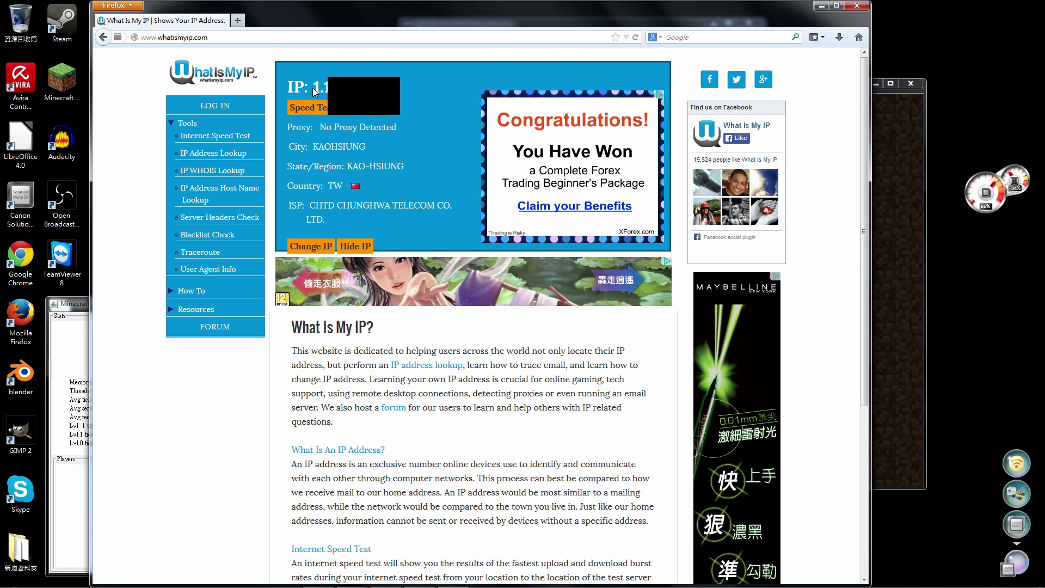
{"action": "left_click_drag", "start_coordinate": [314, 91], "coordinate": [404, 86]}
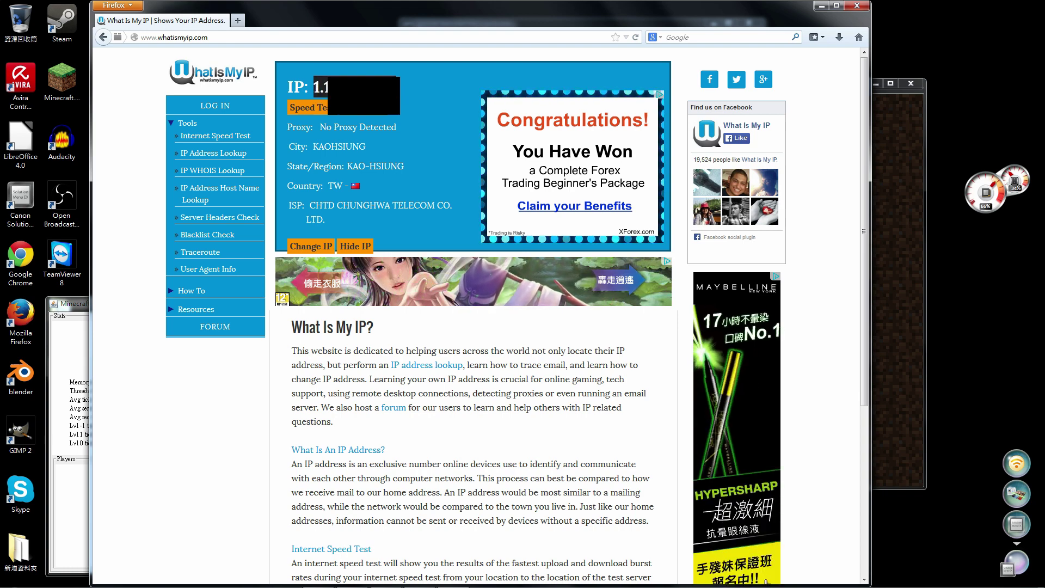
{"action": "left_click", "coordinate": [406, 90]}
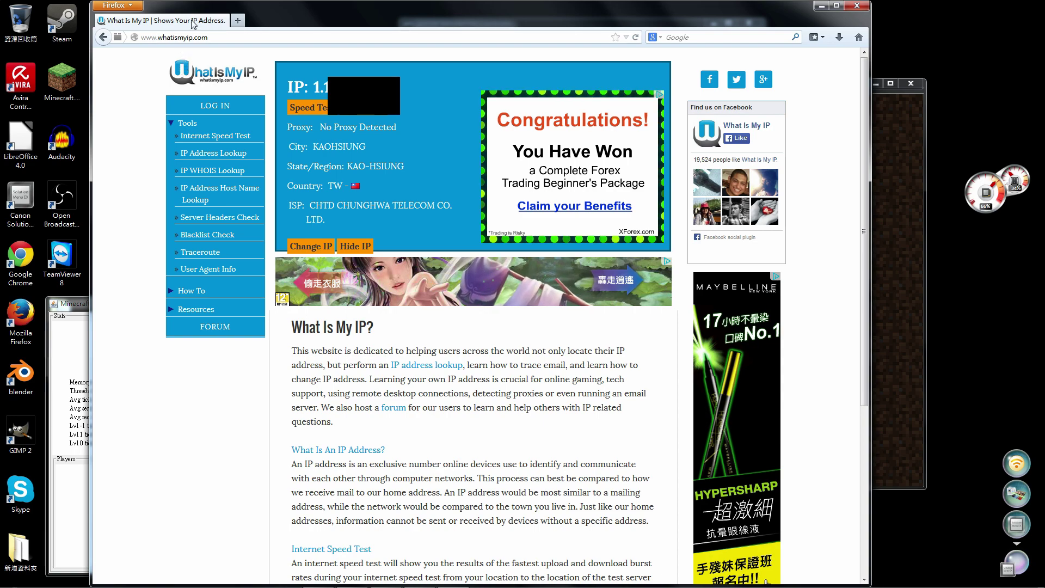
- Minimize the browser, join the server at localhost in Minecraft and pick Piplup as the starter Pokemon
{"action": "left_click", "coordinate": [821, 6]}
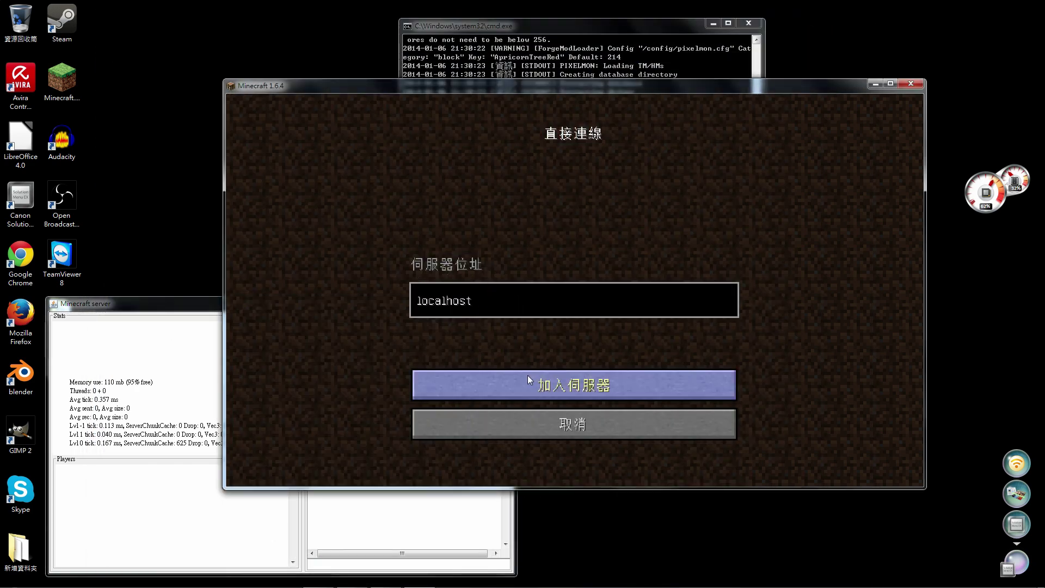
{"action": "left_click", "coordinate": [550, 374]}
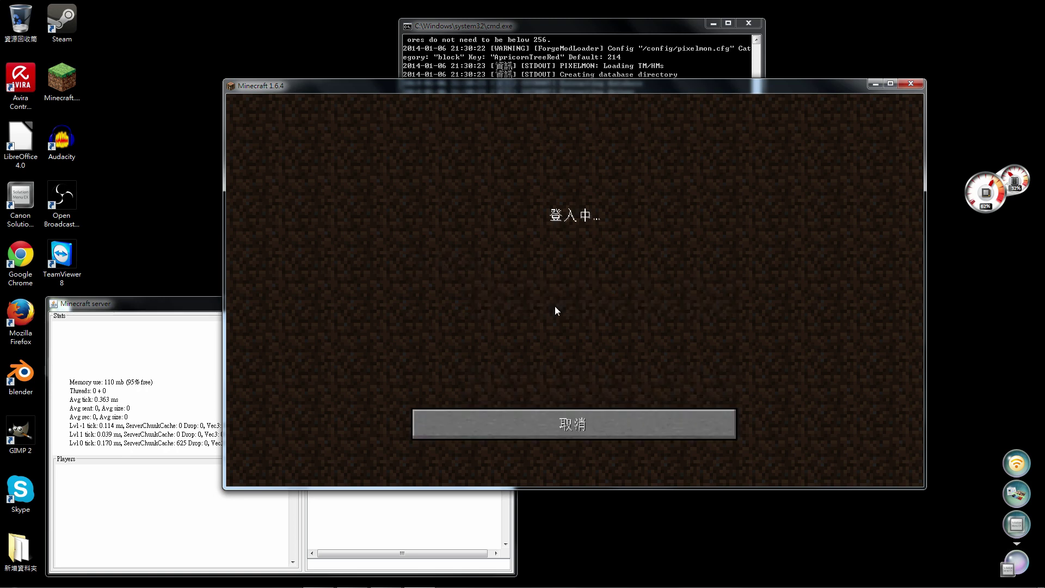
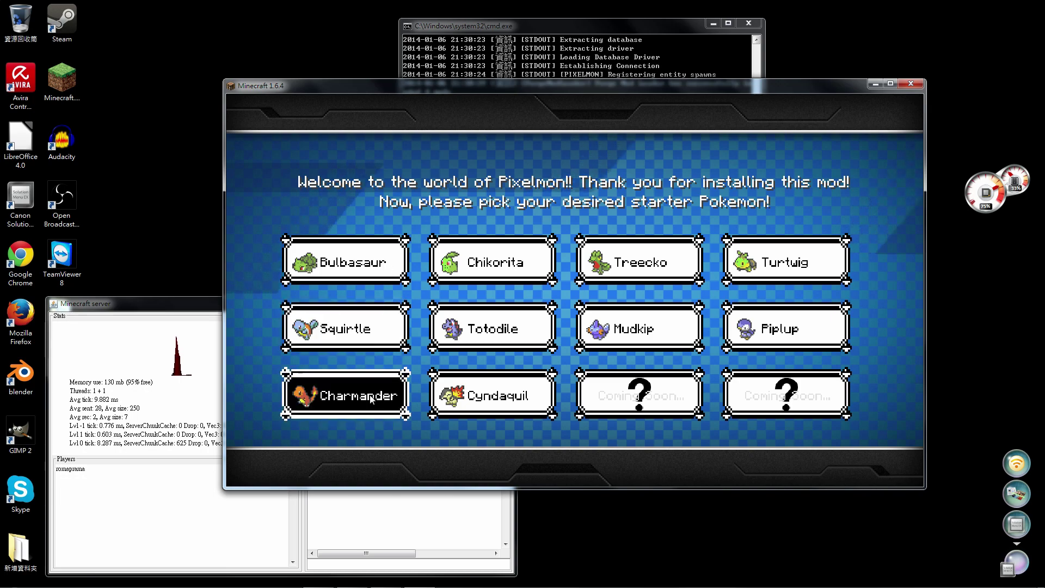
{"action": "left_click", "coordinate": [785, 328]}
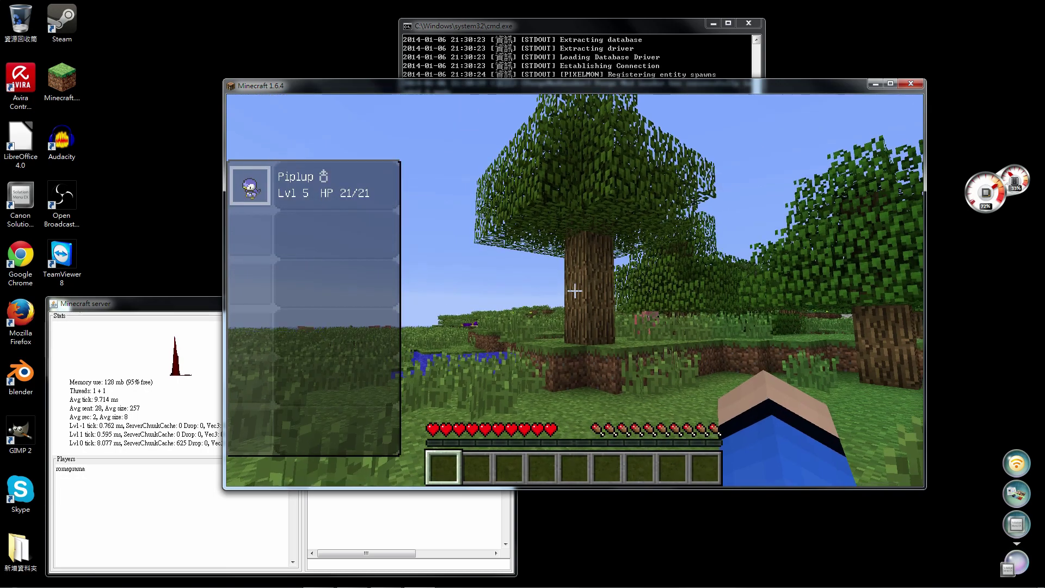
- Walk toward the water in the grassland and try to switch to creative mode with /gamemode 1
{"action": "key", "text": "w"}
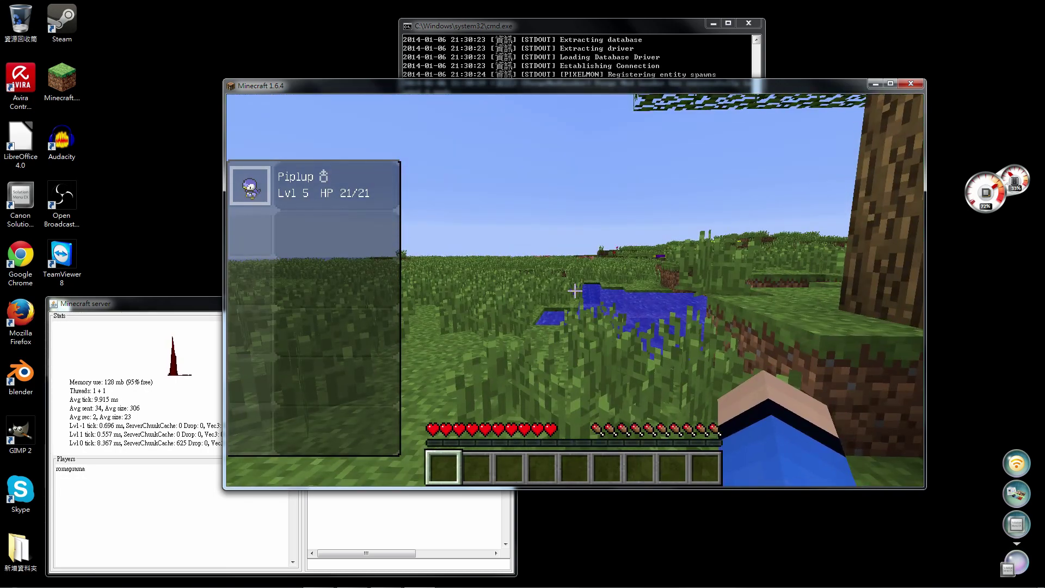
{"action": "key", "text": "w"}
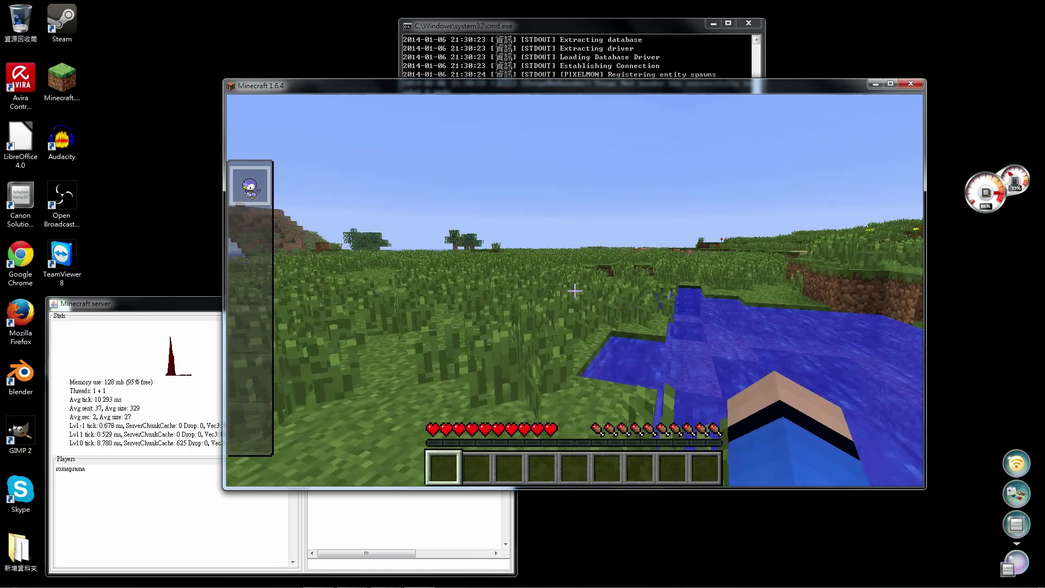
{"action": "key", "text": "w"}
{"action": "key", "text": "slash"}
{"action": "type", "text": "gamemode"}
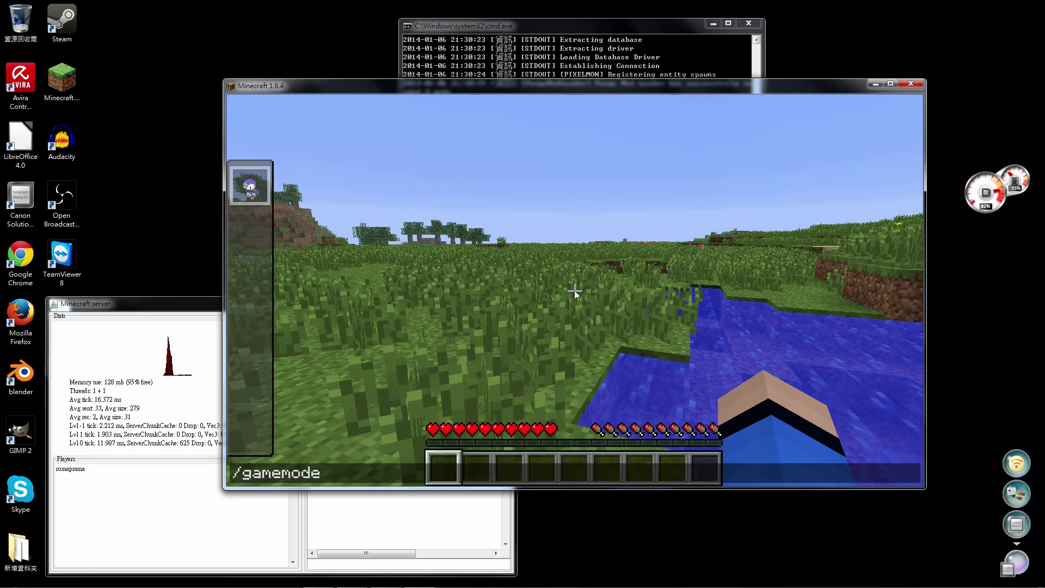
{"action": "type", "text": " 1"}
{"action": "key", "text": "Return"}
{"action": "key", "text": "w"}
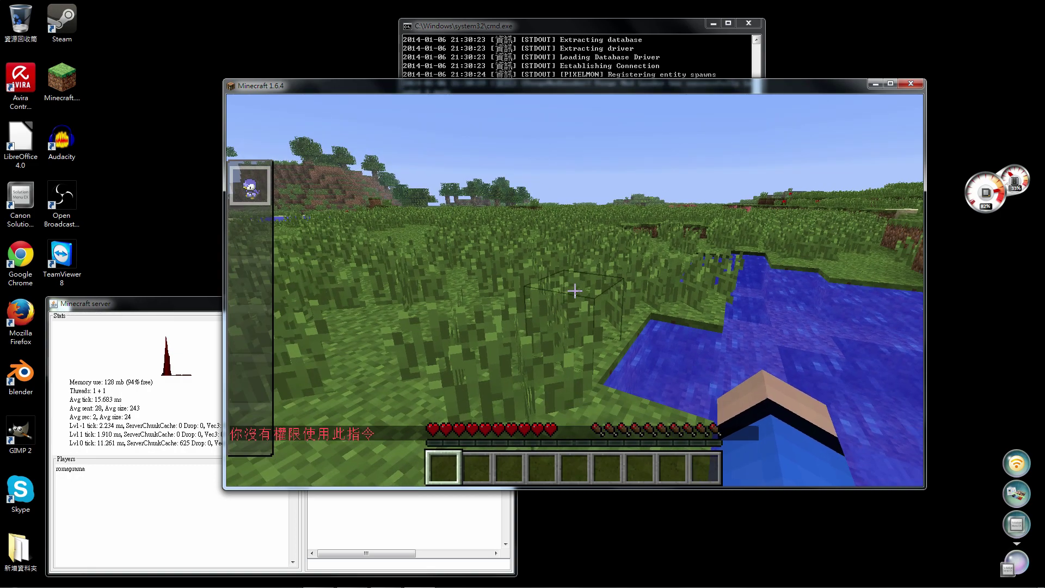
- Pause the game, bring the Minecraft server window forward and grant the player operator rights from its console
{"action": "key", "text": "Escape"}
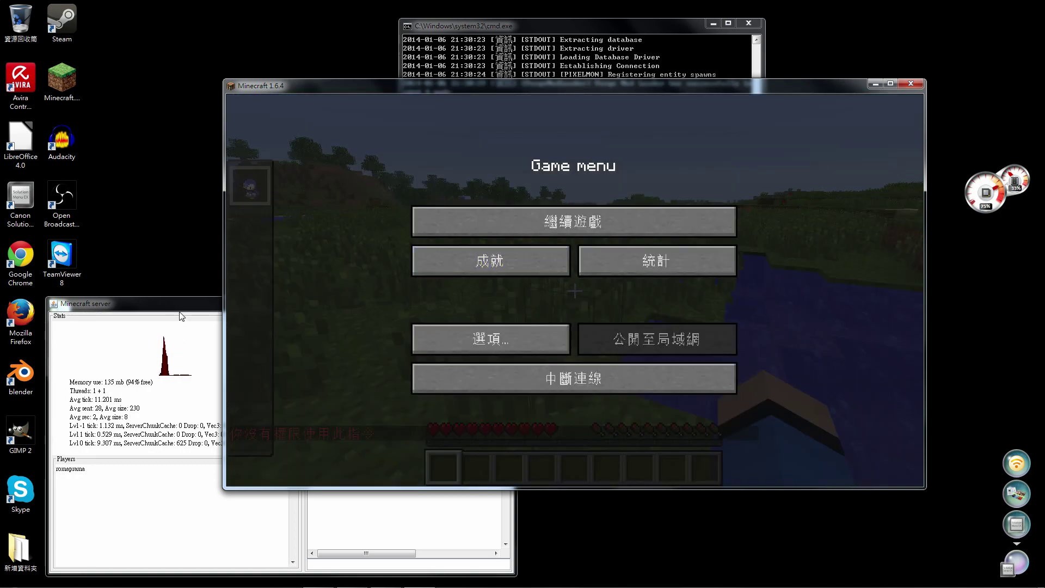
{"action": "left_click_drag", "start_coordinate": [182, 309], "coordinate": [188, 262]}
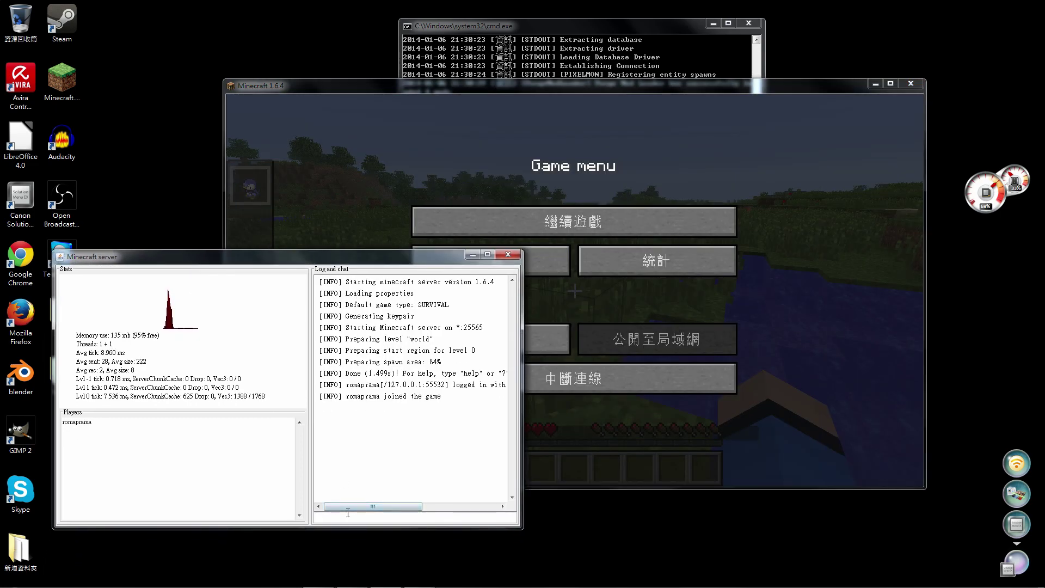
{"action": "key", "text": "Return"}
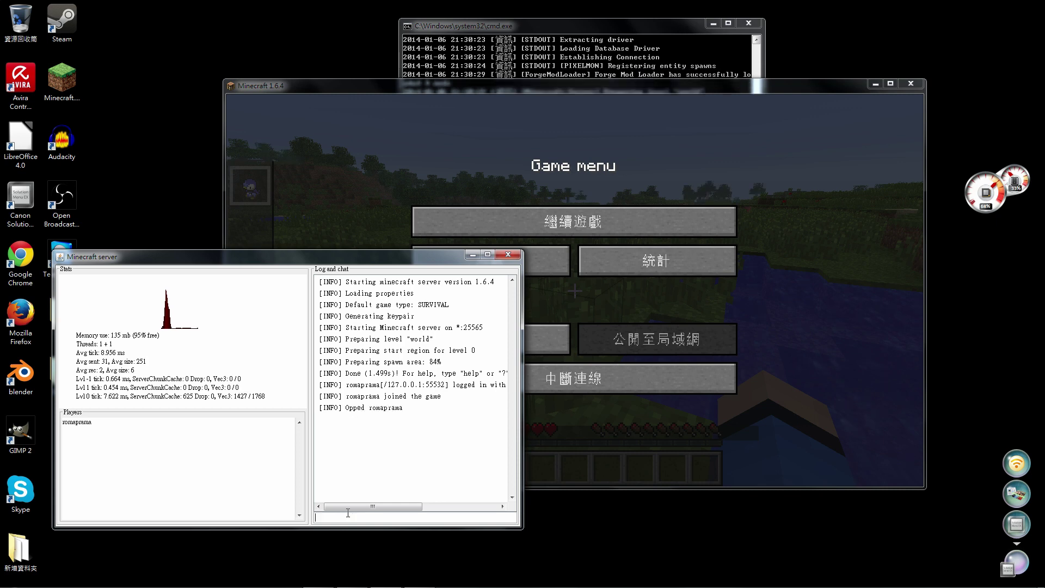
- Resume the game, switch to creative mode with /gamemode 1 and take off flying
{"action": "left_click", "coordinate": [351, 194]}
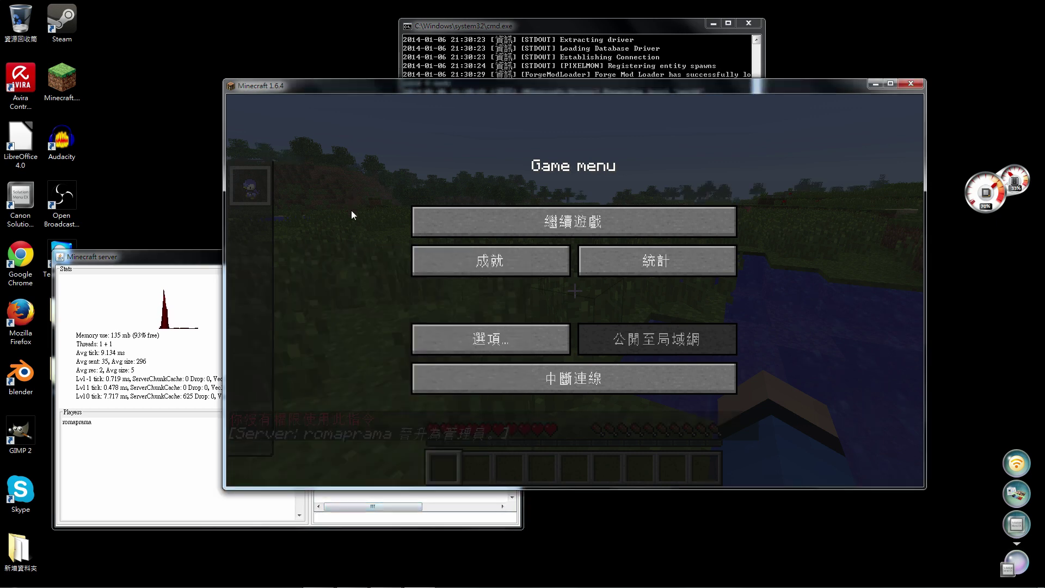
{"action": "left_click", "coordinate": [436, 222]}
{"action": "key", "text": "slash"}
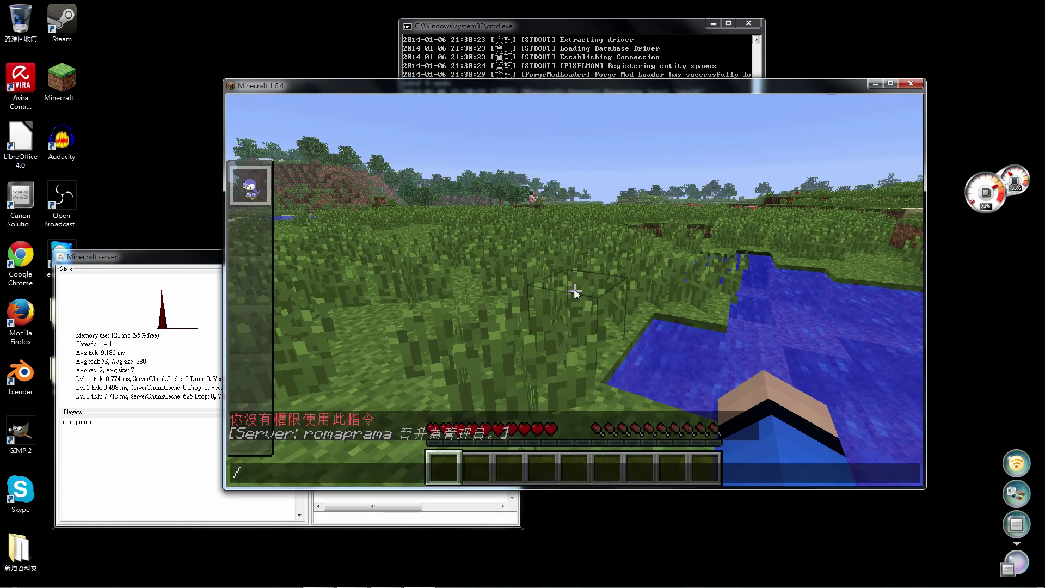
{"action": "type", "text": "gamemode 1"}
{"action": "key", "text": "Return"}
{"action": "key", "text": "space"}
{"action": "key", "text": "space"}
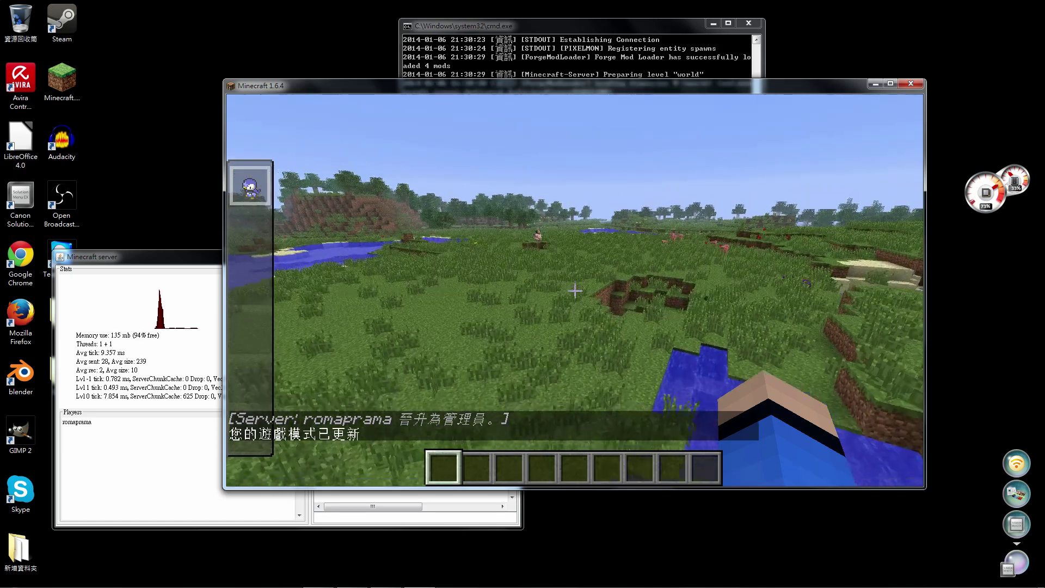
- Fly forward over the grassland, pause the game and check the log in the Minecraft server window
{"action": "mouse_move", "coordinate": [575, 291]}
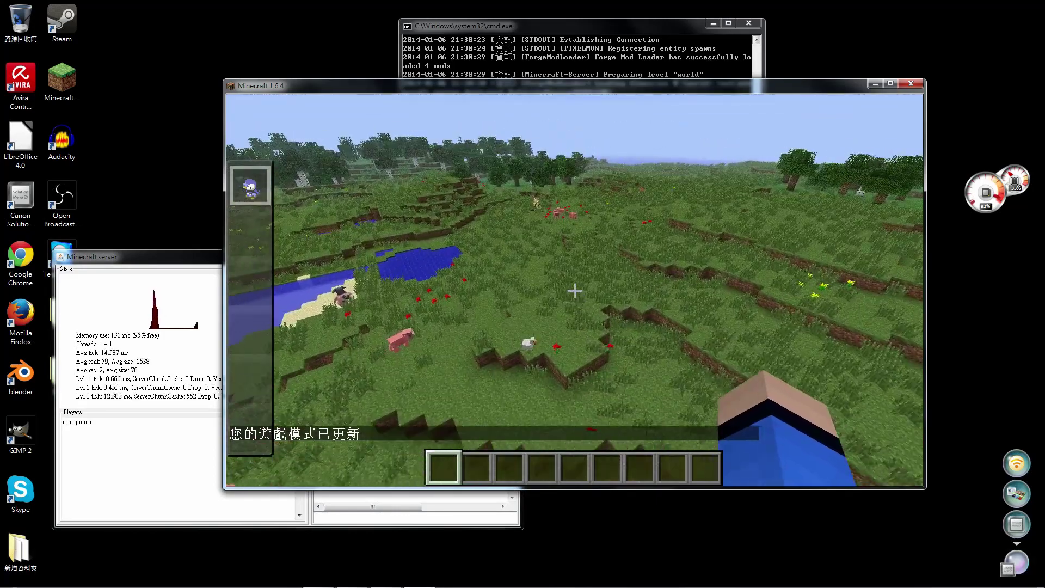
{"action": "key", "text": "w"}
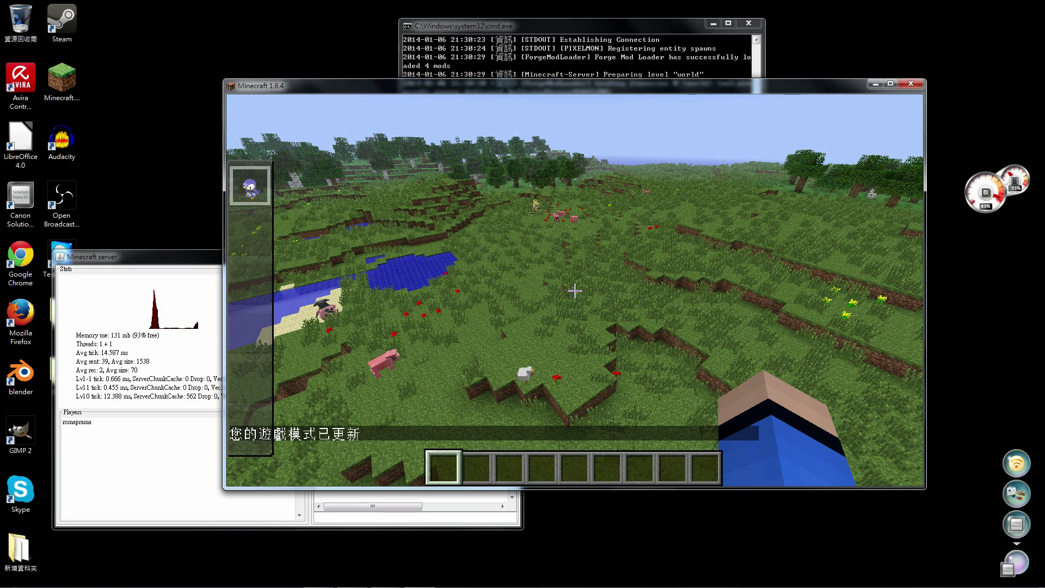
{"action": "key", "text": "Escape"}
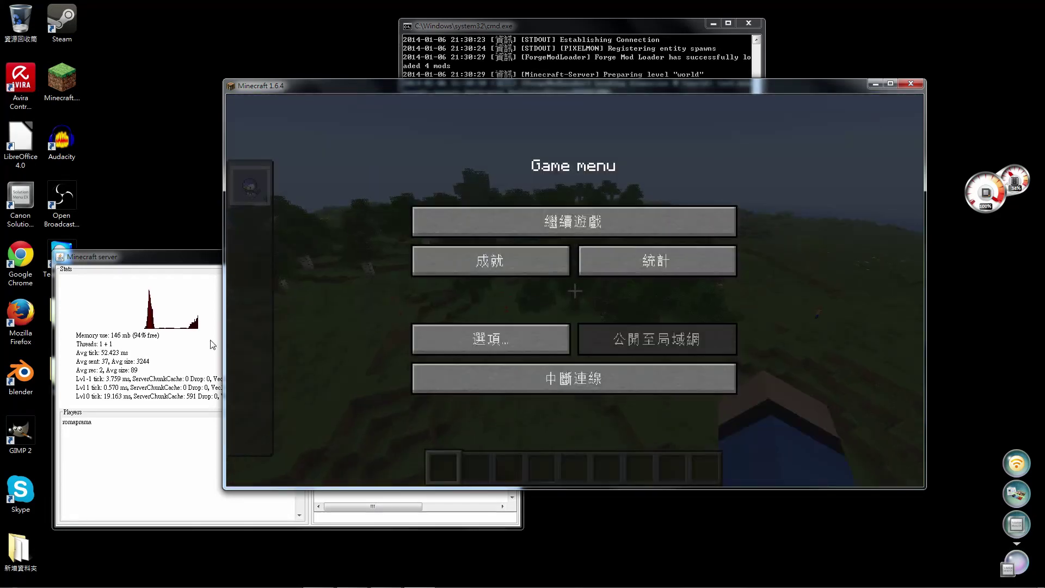
{"action": "left_click", "coordinate": [188, 334]}
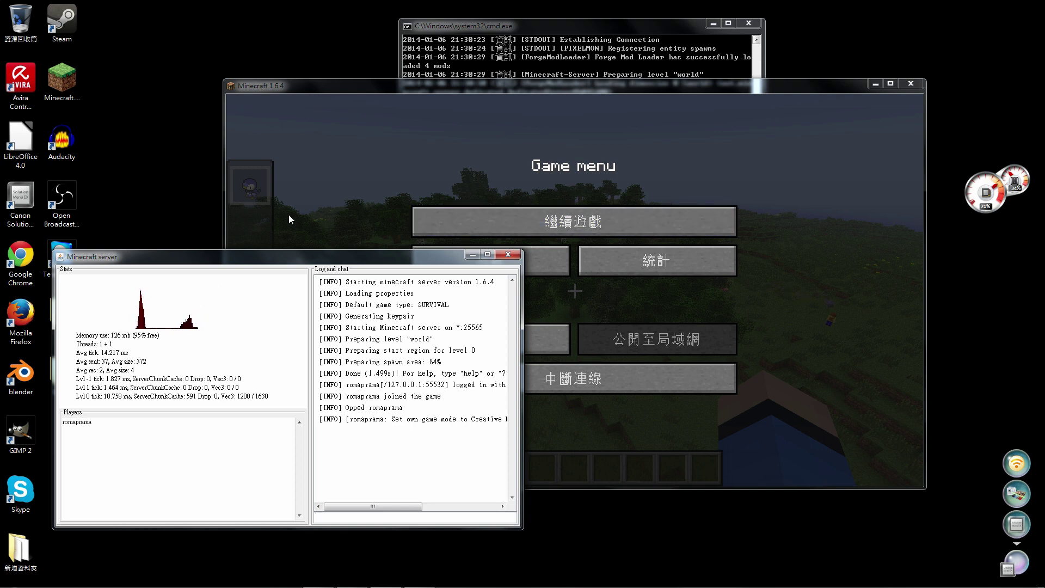
- Return to the game and fly over the forest to view the Pixelmon world
{"action": "left_click", "coordinate": [329, 229]}
{"action": "key", "text": "Escape"}
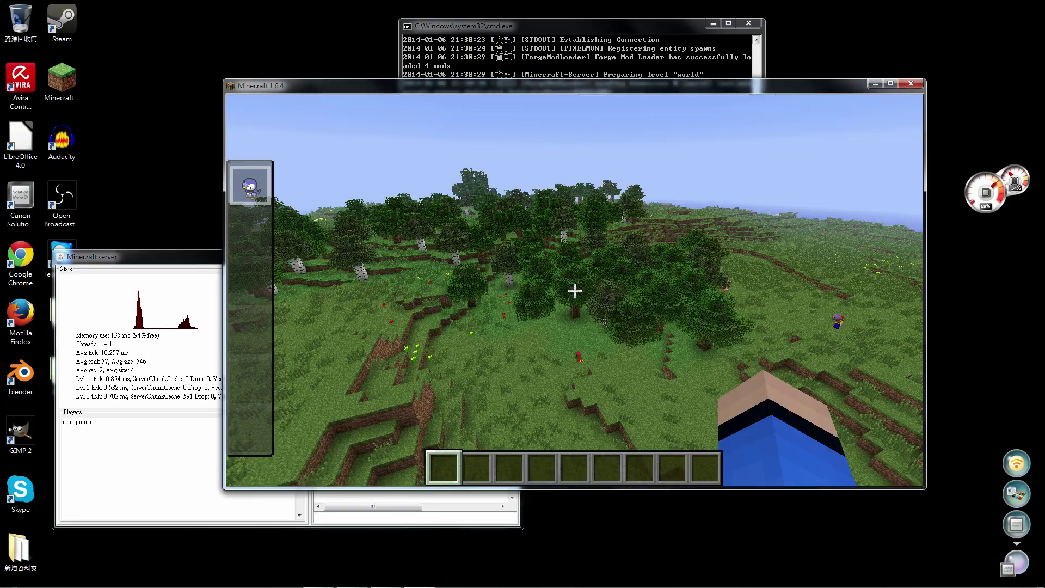
{"action": "key", "text": "w"}
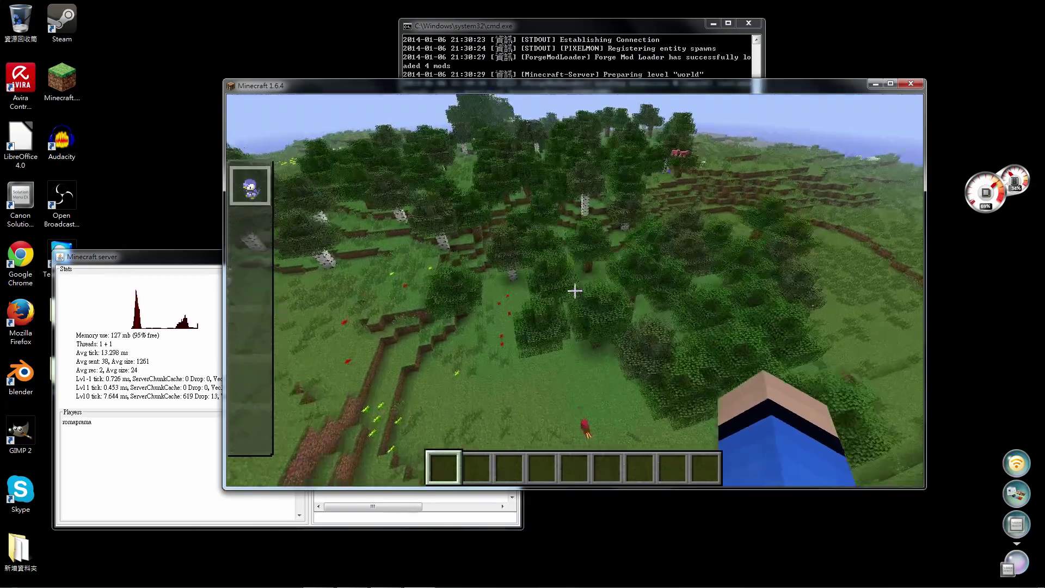
{"action": "key", "text": "w"}
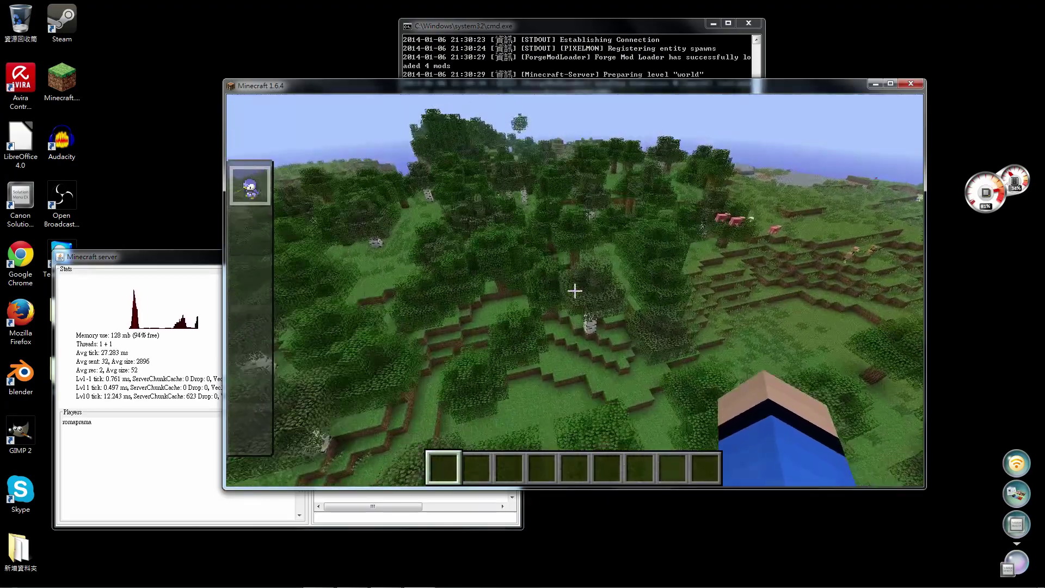
{"action": "key", "text": "w"}
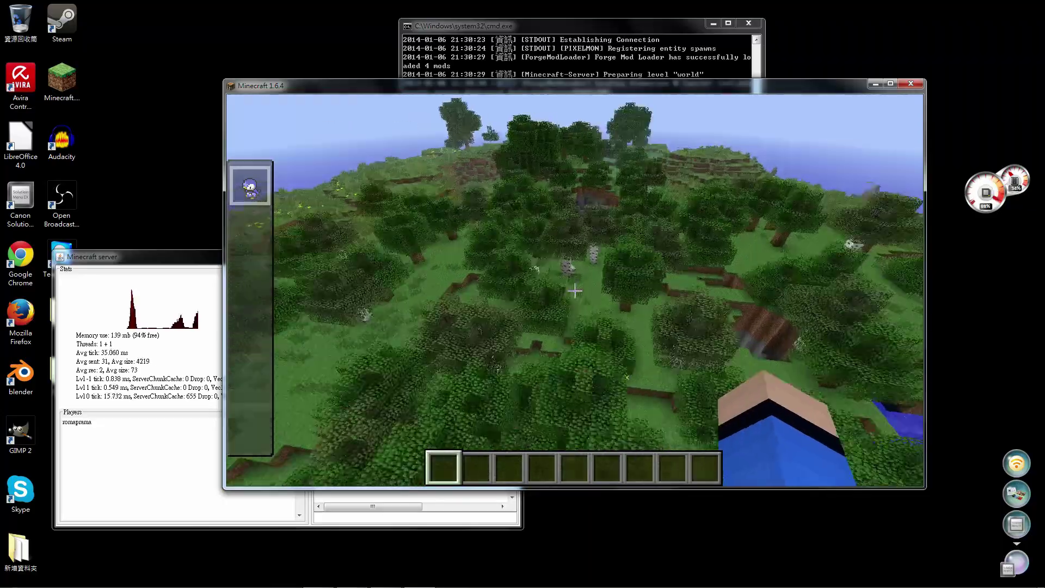
{"action": "key", "text": "w"}
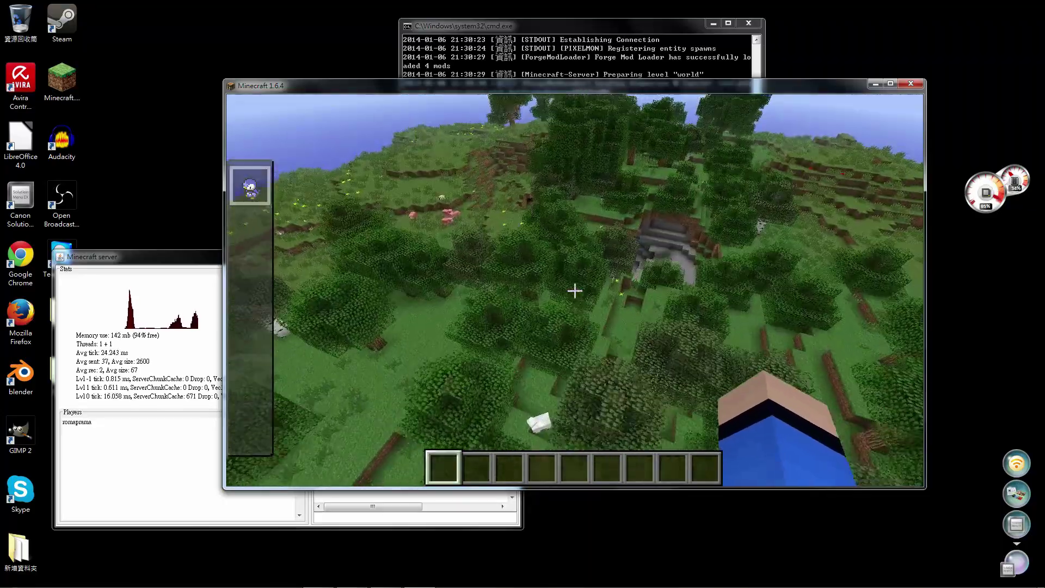
{"action": "key", "text": "w"}
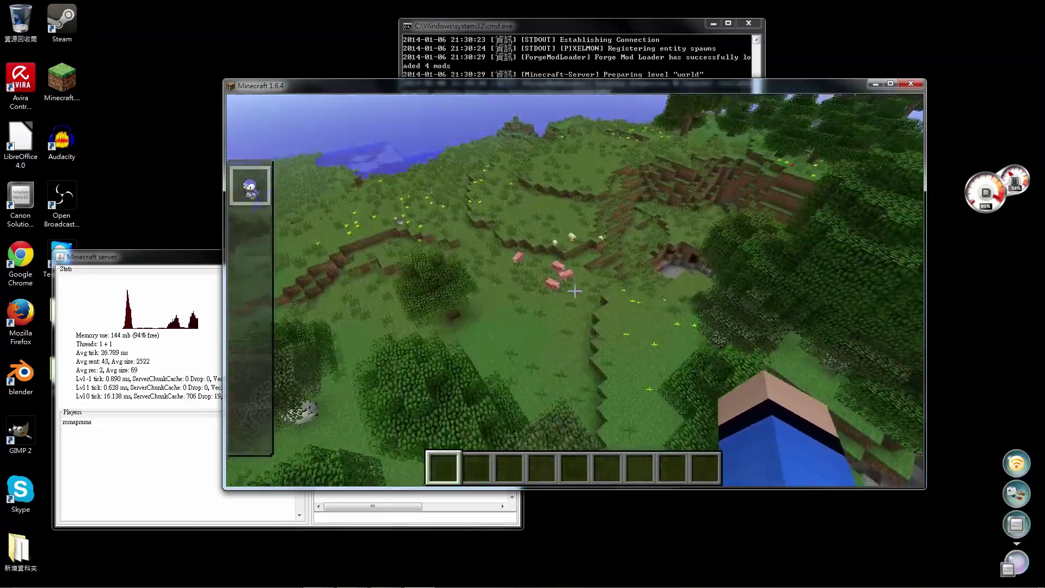
- Fly over the grassland toward the lake, come down to the ground and look around for Pokémon
{"action": "key", "text": "w"}
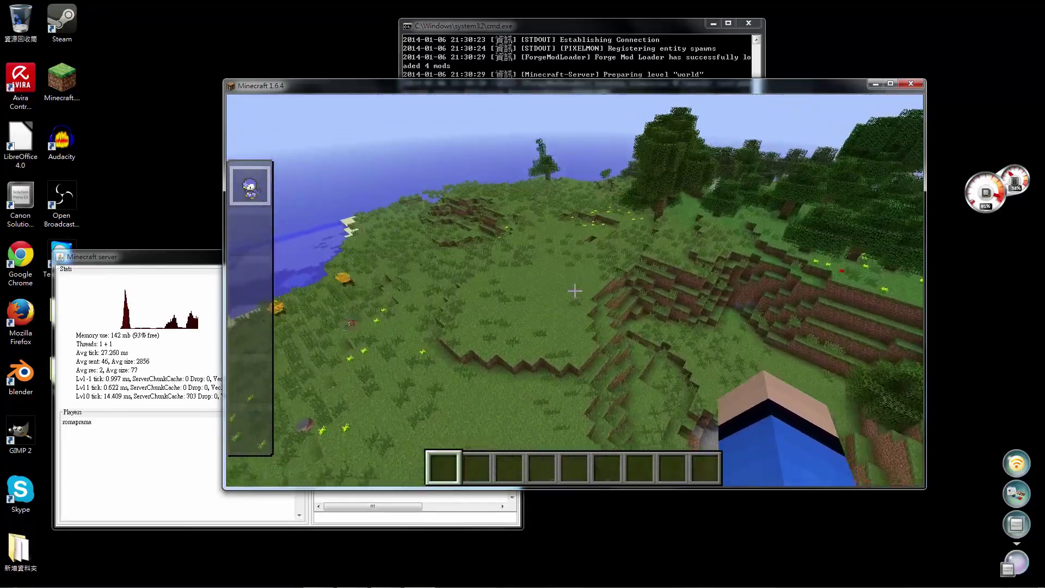
{"action": "key", "text": "w"}
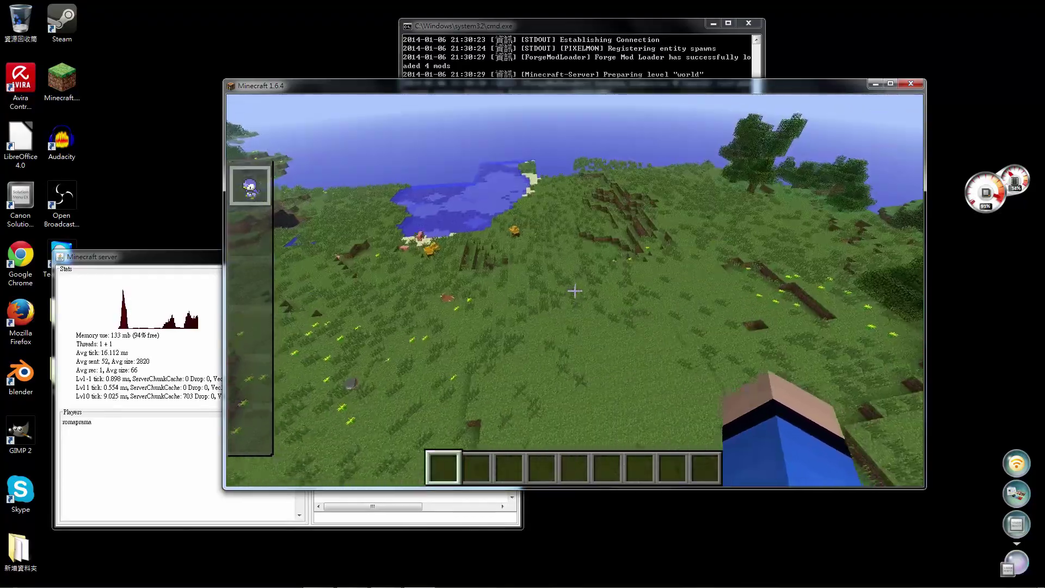
{"action": "key", "text": "w"}
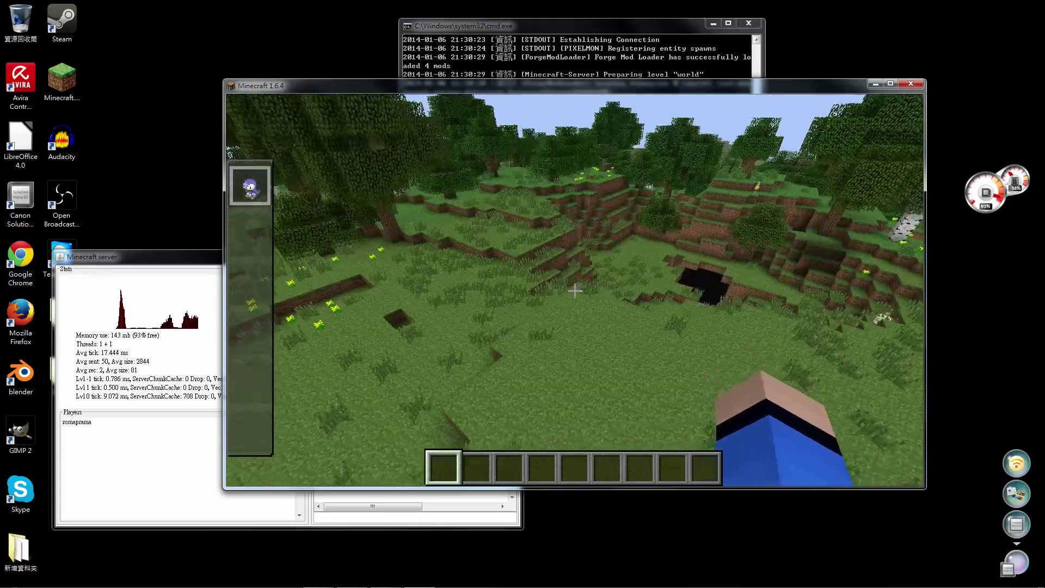
{"action": "key", "text": "w"}
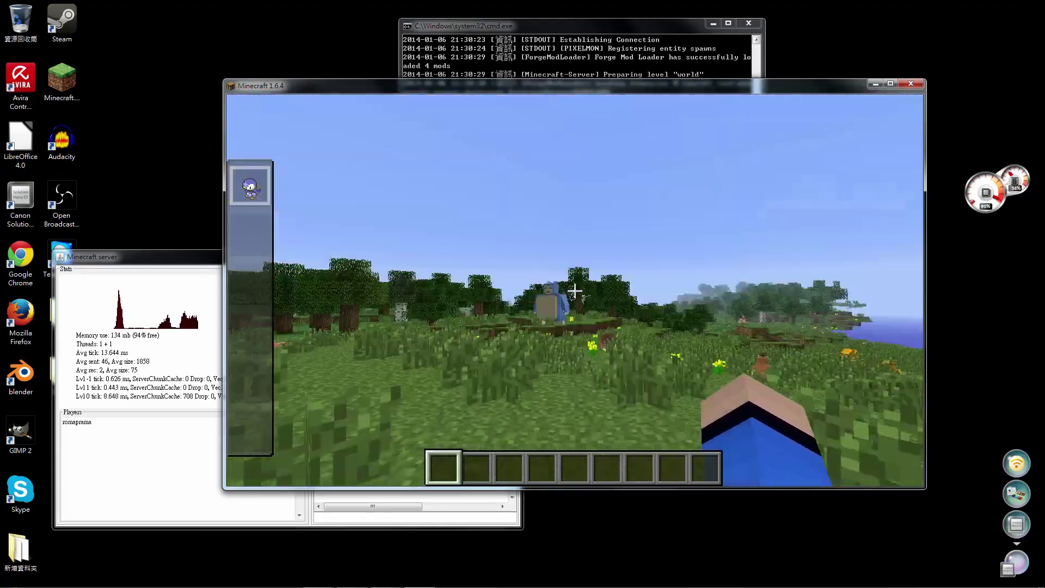
{"action": "key", "text": "w"}
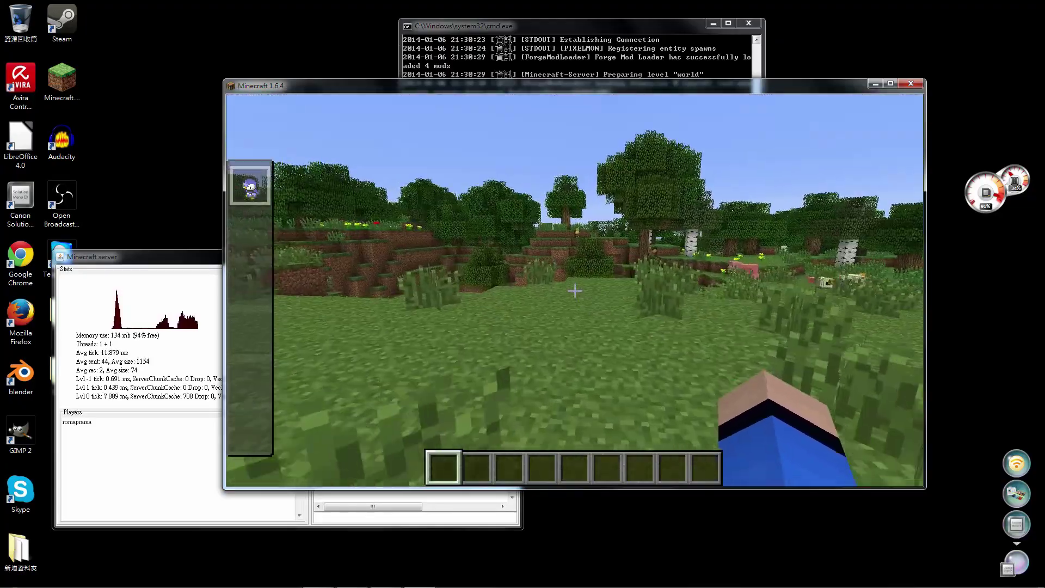
{"action": "key", "text": "w"}
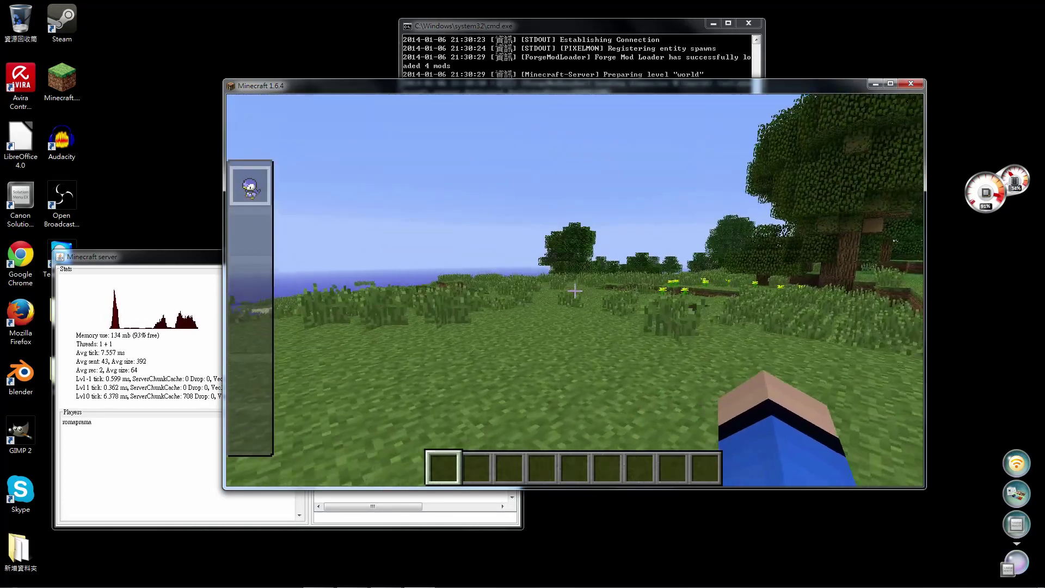
{"action": "key", "text": "w"}
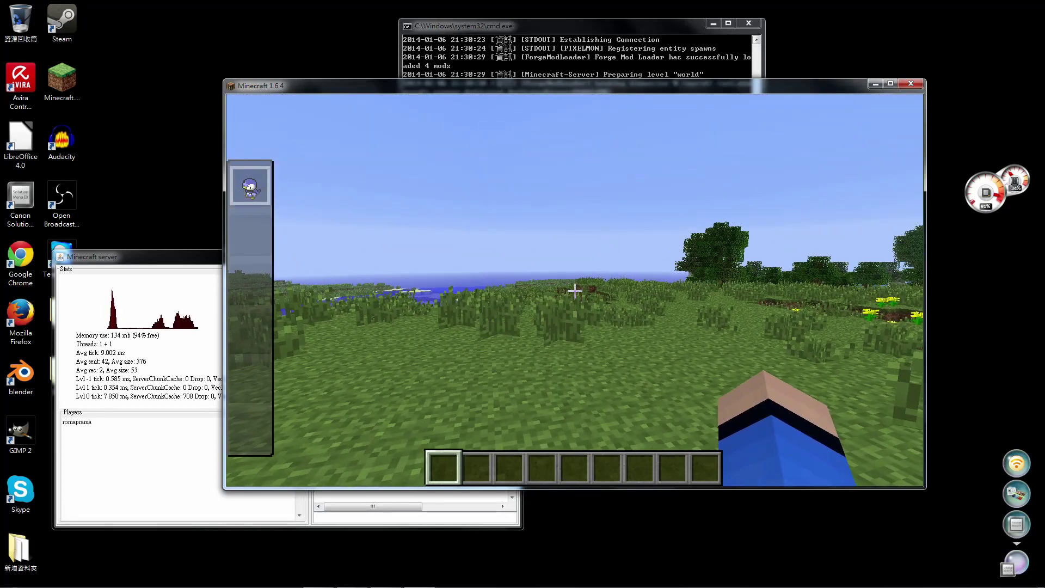
- List the available poke commands by completing /poke in chat, and spawn a Mew with /pokespawn mew
{"action": "key", "text": "slash"}
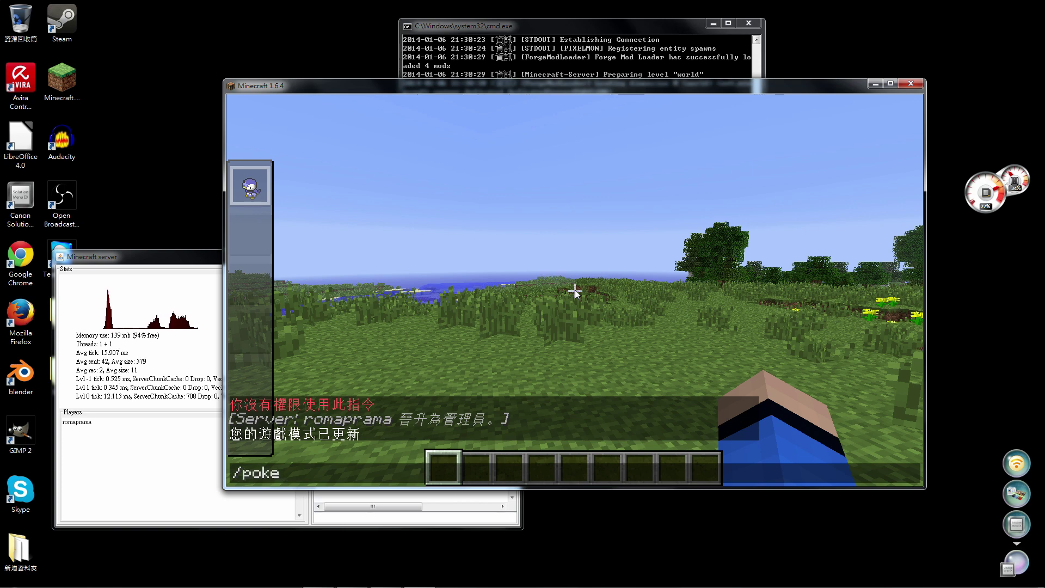
{"action": "type", "text": "poke"}
{"action": "key", "text": "Tab"}
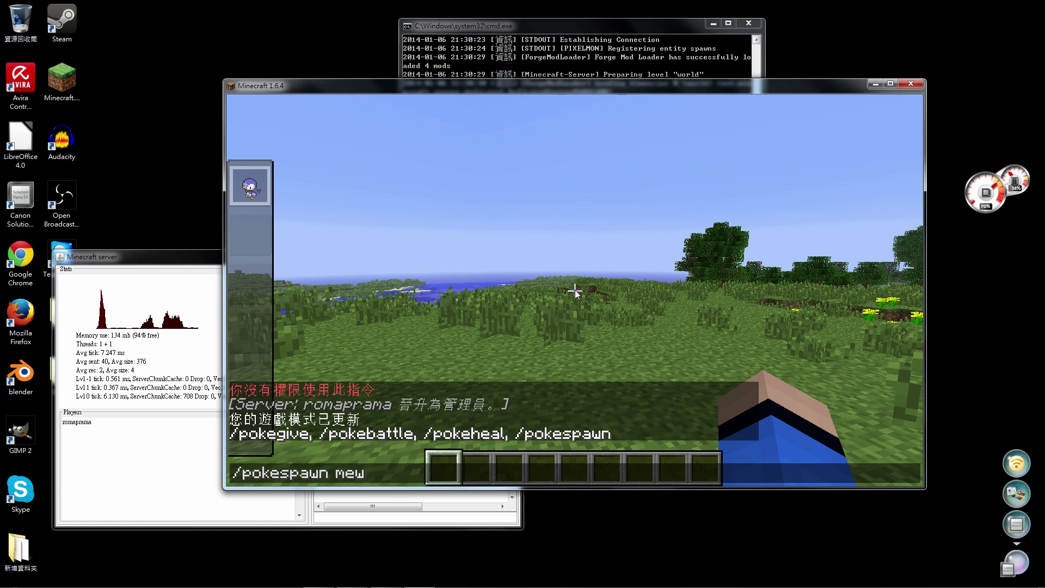
{"action": "key", "text": "Return"}
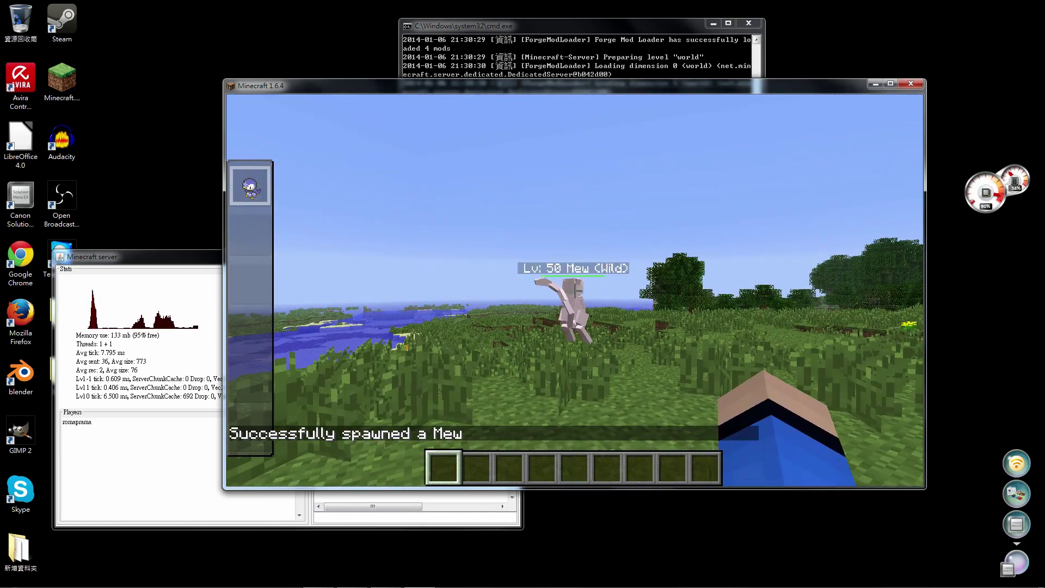
- Spawn a Mewtwo near the player with the /pokespawn chat command
{"action": "key", "text": "slash"}
{"action": "type", "text": "pokespawn mewto"}
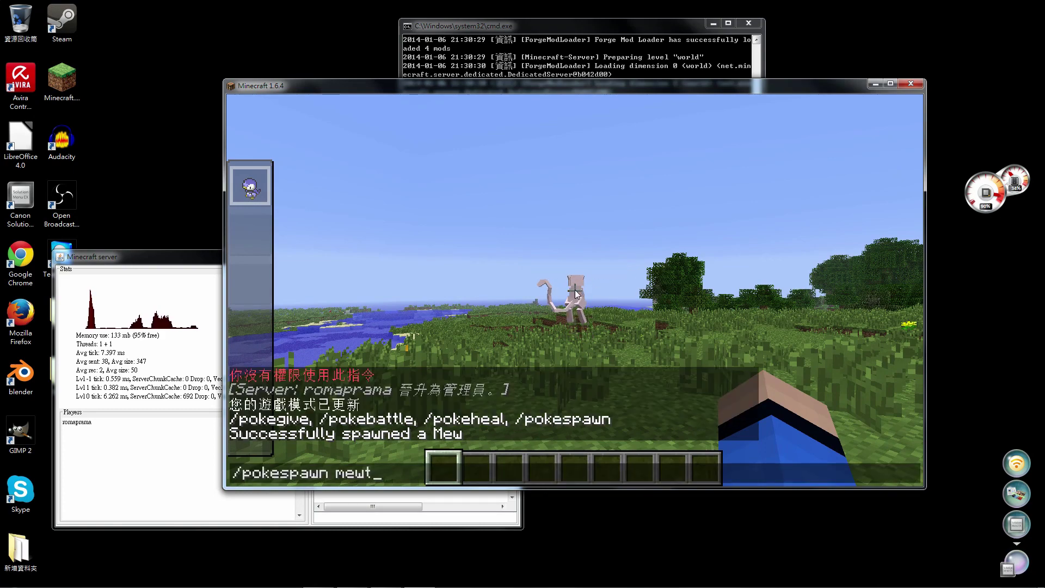
{"action": "key", "text": "Return"}
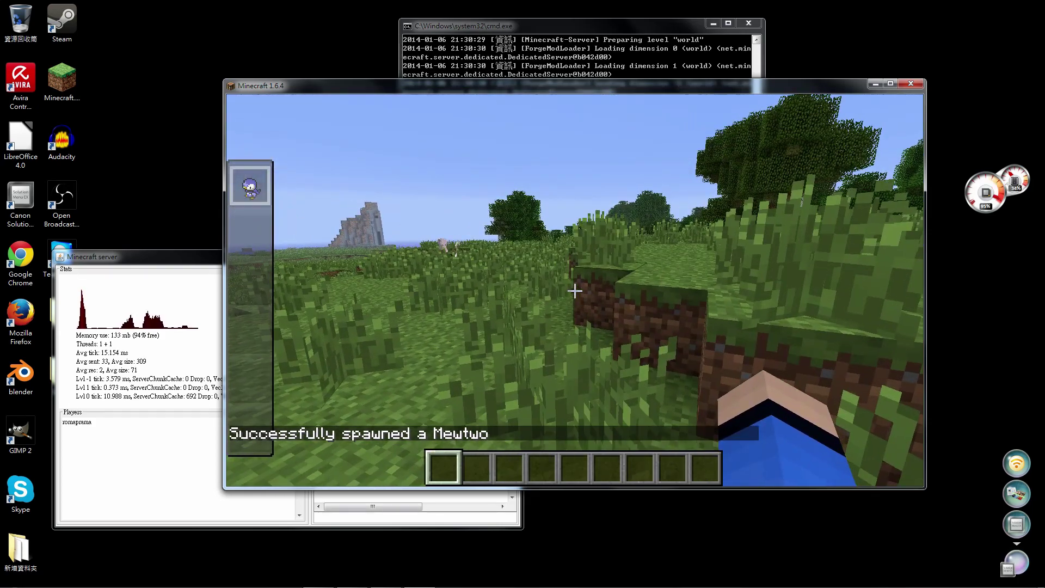
- Try /pokespawn two, and correct the recalled command's Pokémon name to spawn a second Mewtwo
{"action": "key", "text": "slash"}
{"action": "key", "text": "Up"}
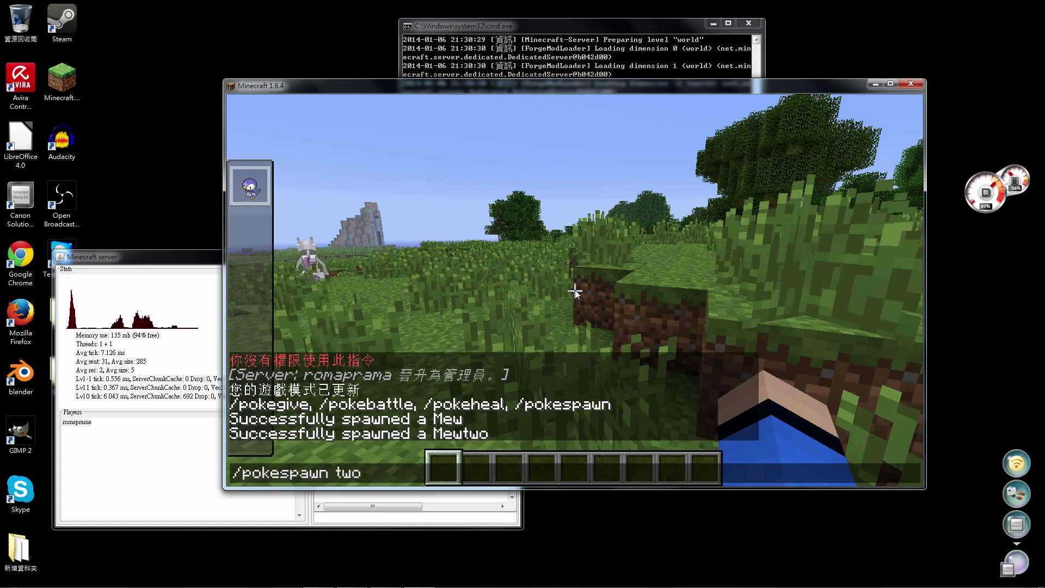
{"action": "key", "text": "Return"}
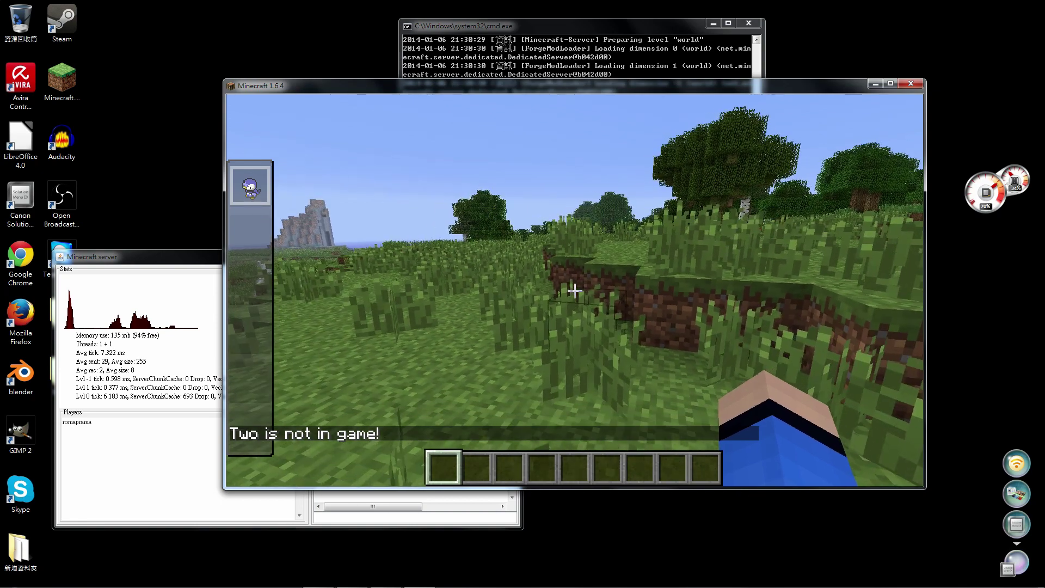
{"action": "key", "text": "slash"}
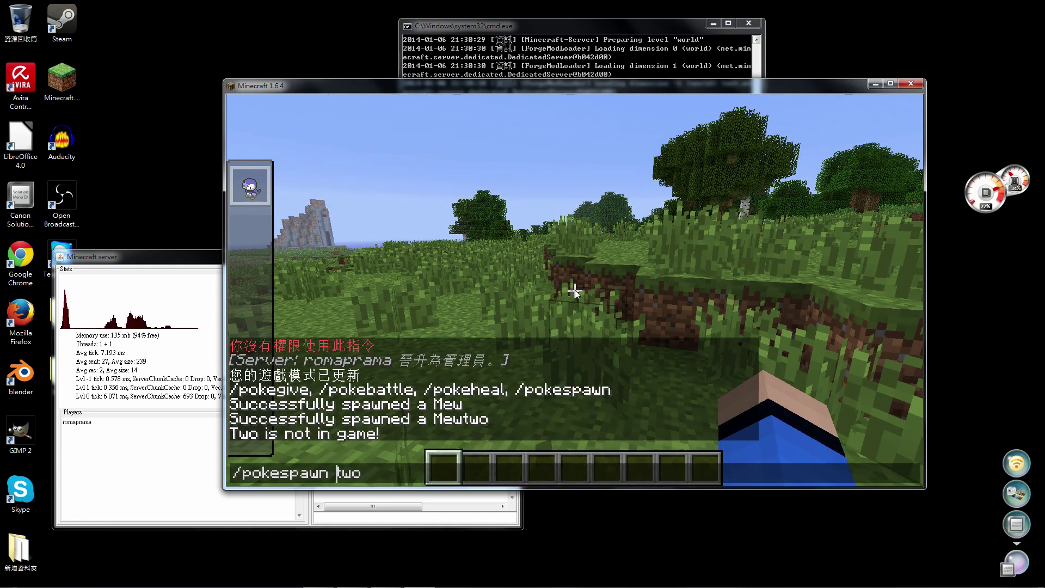
{"action": "key", "text": "Return"}
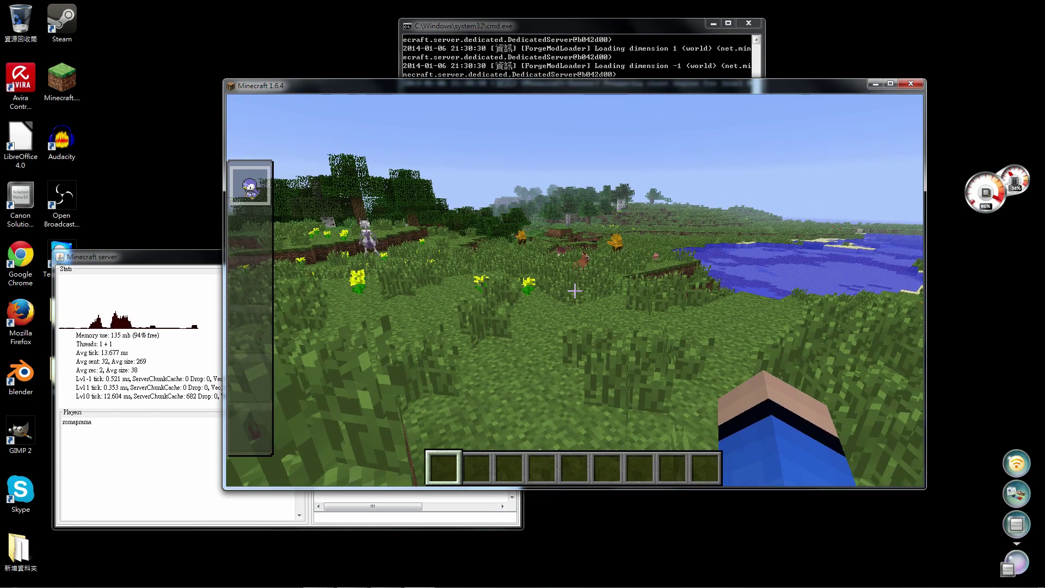
- Disconnect from the server and open the direct connection screen of the multiplayer menu
{"action": "key", "text": "Escape"}
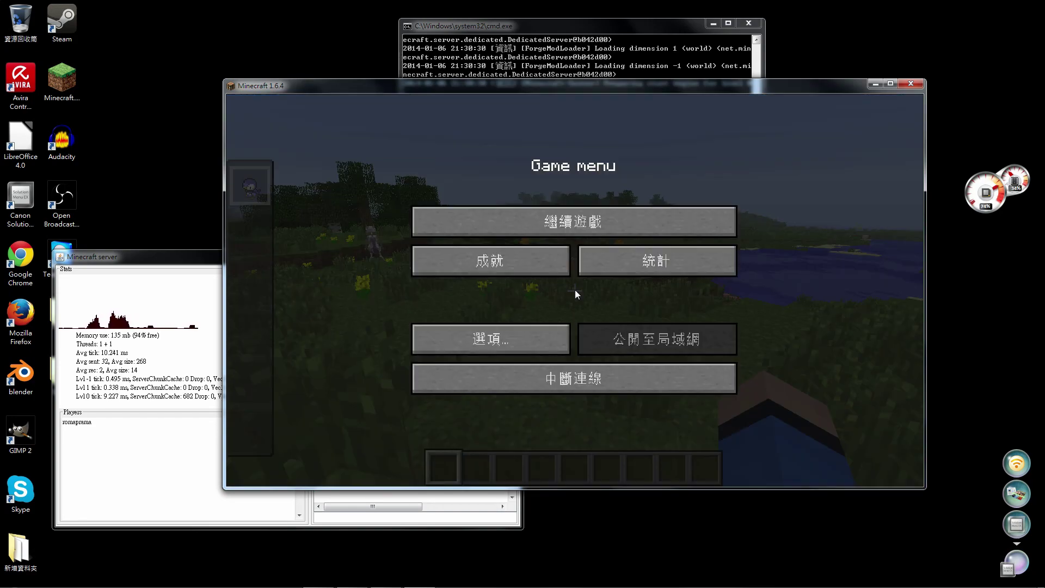
{"action": "left_click", "coordinate": [514, 379]}
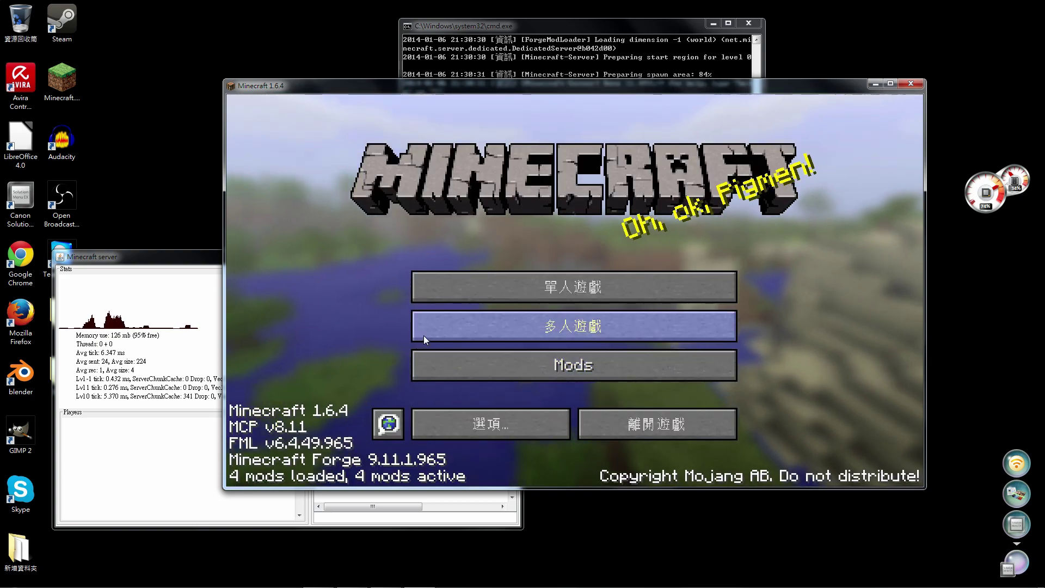
{"action": "left_click", "coordinate": [438, 334]}
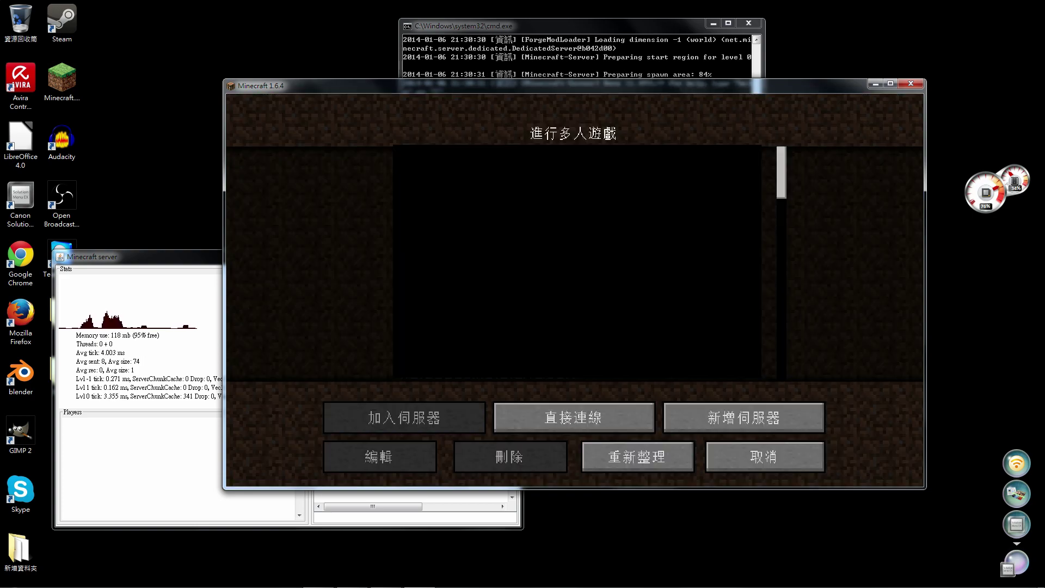
{"action": "left_click", "coordinate": [521, 422]}
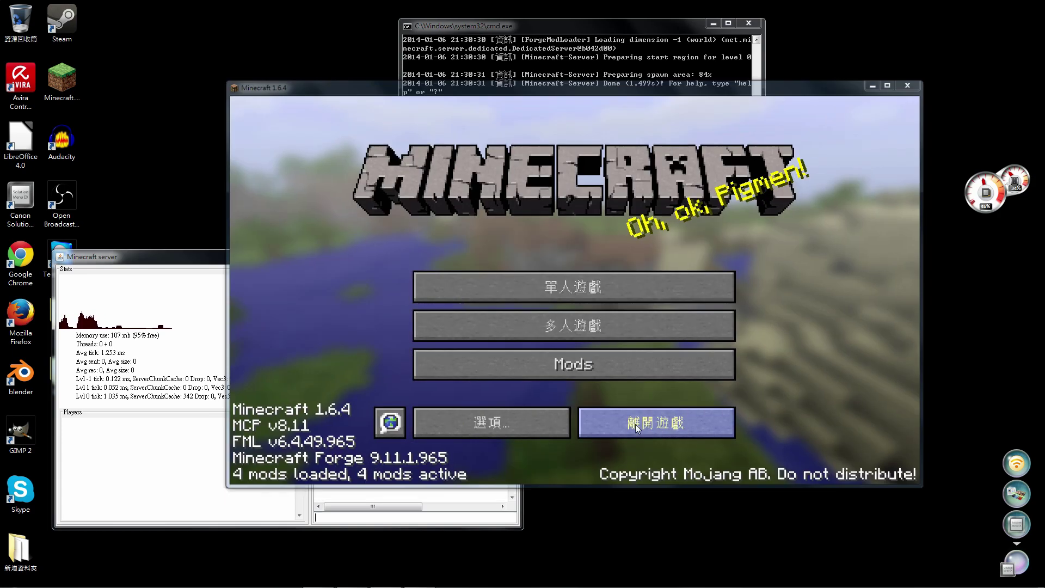
- Quit the game client and shut down the Minecraft server with the stop command, dismissing its console window
{"action": "left_click", "coordinate": [635, 423]}
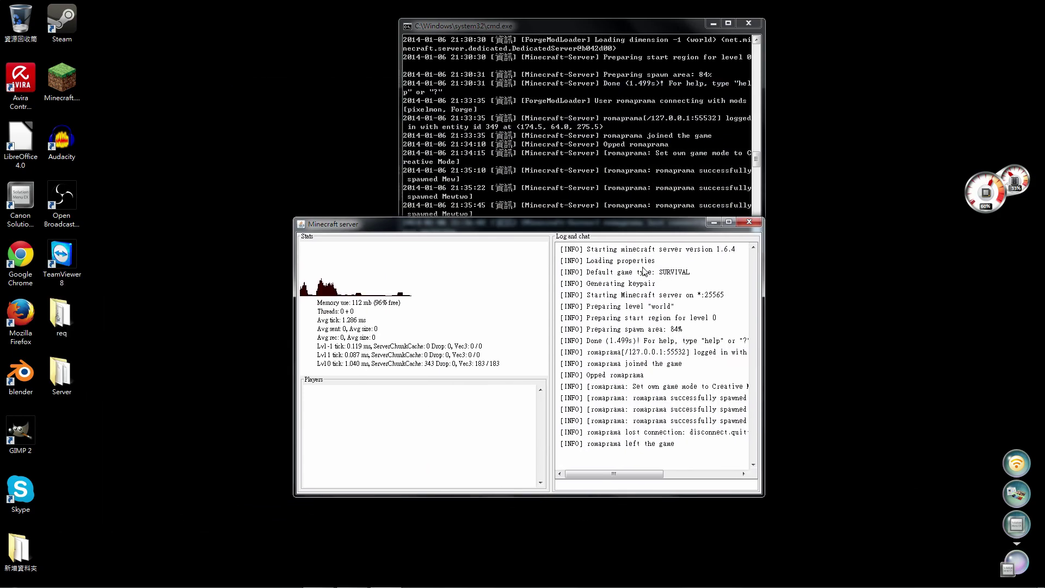
{"action": "left_click", "coordinate": [584, 485]}
{"action": "type", "text": "stop"}
{"action": "key", "text": "Return"}
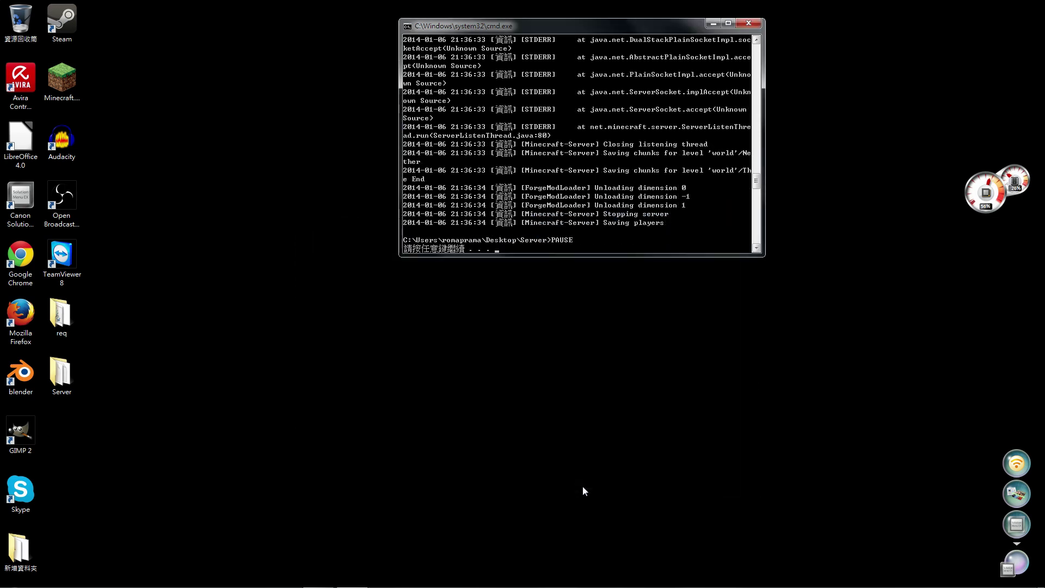
{"action": "key", "text": "Return"}
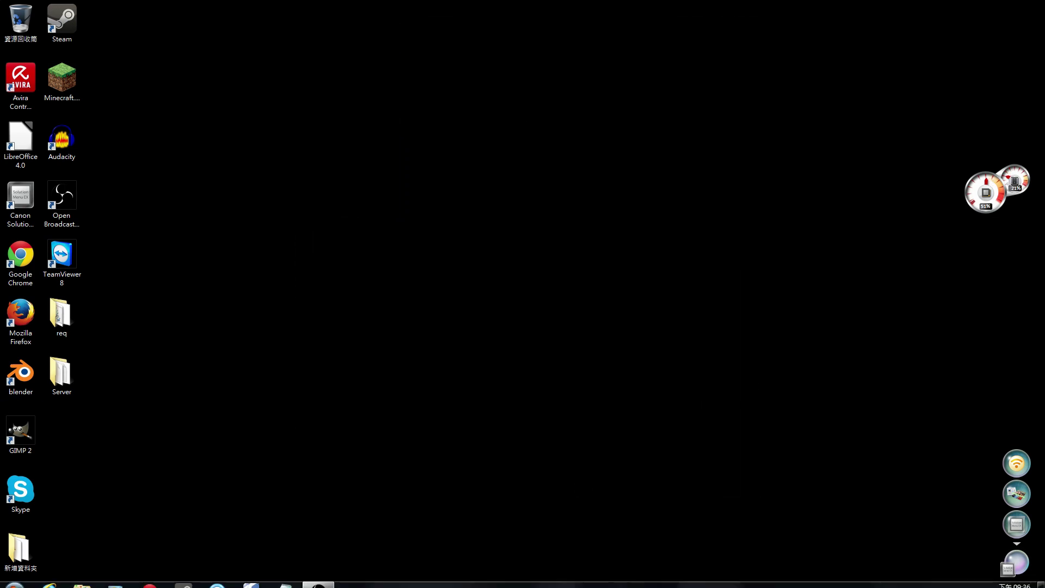
- Open the config folder inside the desktop Server folder and open pixelmon.cfg in Notepad
{"action": "double_click", "coordinate": [62, 381]}
{"action": "left_click", "coordinate": [332, 108]}
{"action": "left_click_drag", "start_coordinate": [373, 45], "coordinate": [481, 56]}
{"action": "double_click", "coordinate": [431, 117]}
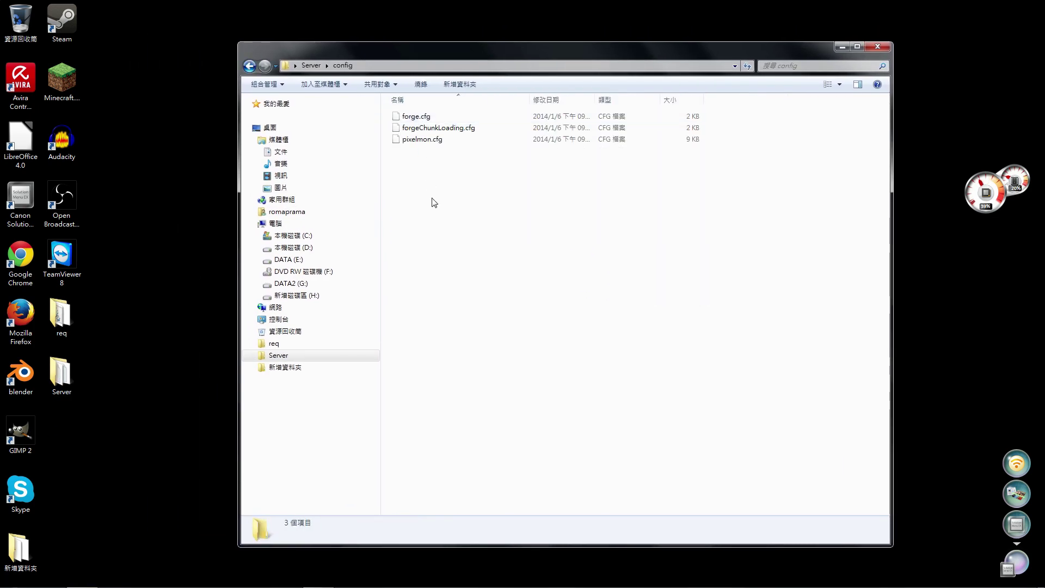
{"action": "left_click", "coordinate": [405, 141]}
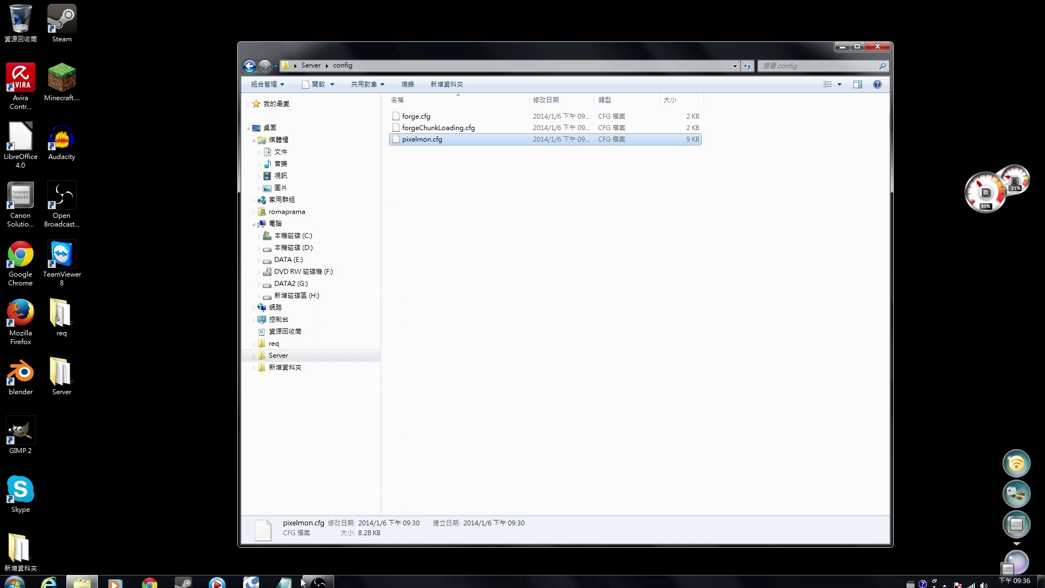
{"action": "left_click", "coordinate": [284, 582]}
{"action": "left_click_drag", "start_coordinate": [422, 139], "coordinate": [580, 56]}
- Examine the badge, berry, block, evolution stone and fossil ID entries in pixelmon.cfg
{"action": "scroll", "coordinate": [560, 138], "scroll_direction": "down", "scroll_amount": 3}
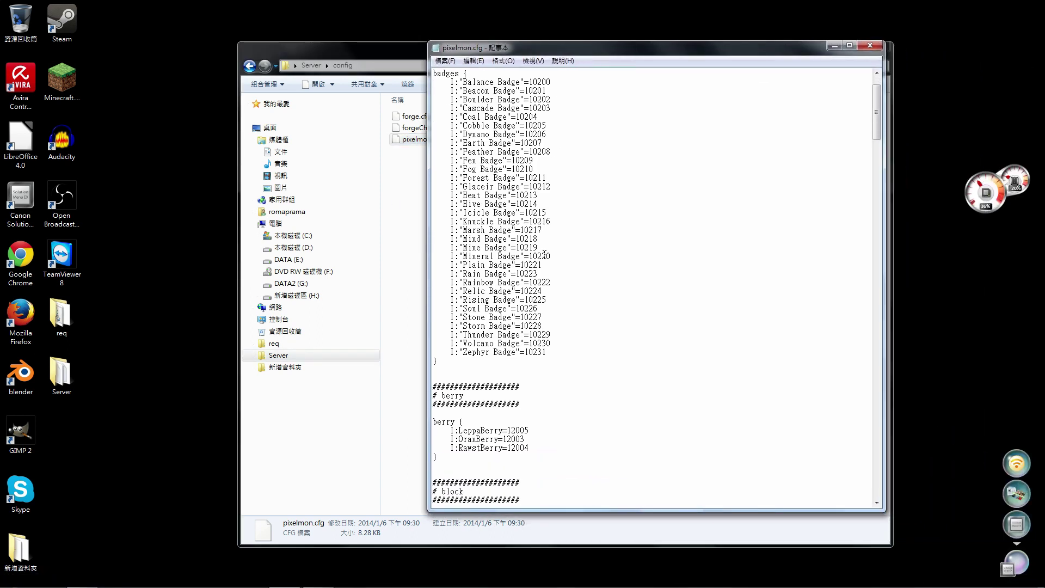
{"action": "left_click_drag", "start_coordinate": [538, 170], "coordinate": [507, 170]}
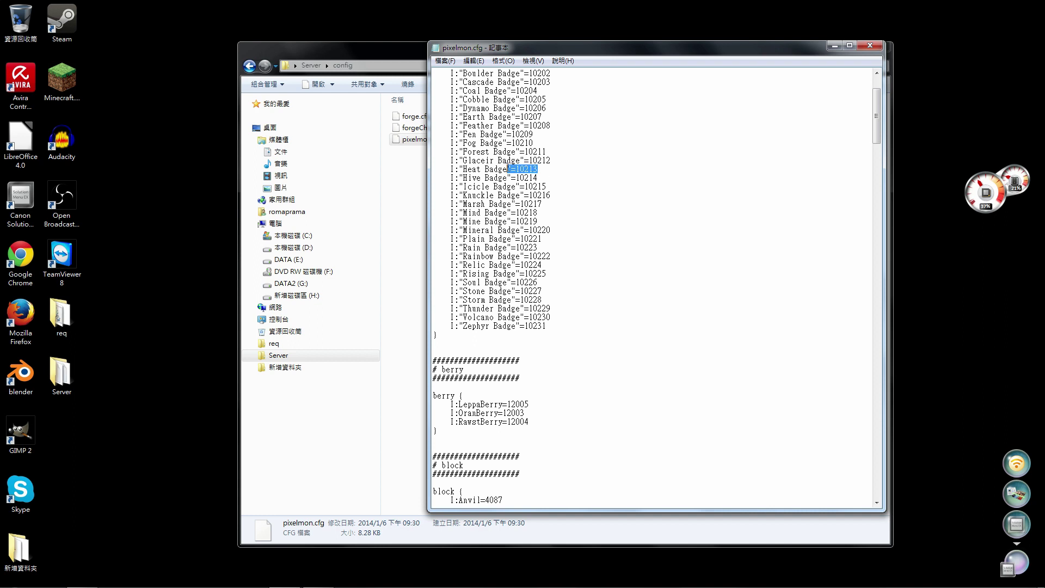
{"action": "left_click", "coordinate": [560, 178]}
{"action": "scroll", "coordinate": [566, 202], "scroll_direction": "down", "scroll_amount": 10}
{"action": "scroll", "coordinate": [575, 227], "scroll_direction": "down", "scroll_amount": 1}
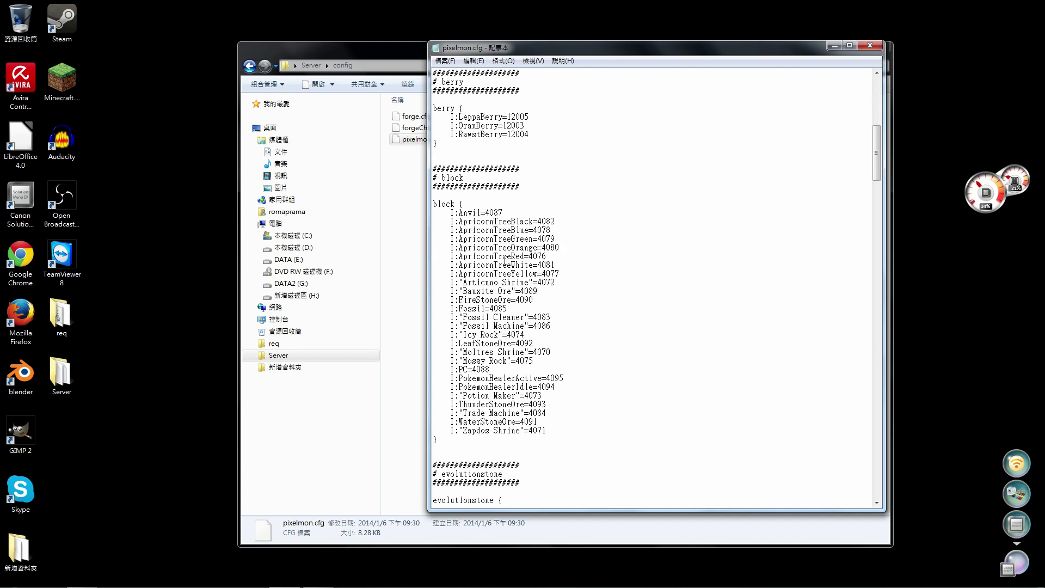
{"action": "left_click_drag", "start_coordinate": [457, 219], "coordinate": [519, 273]}
{"action": "left_click", "coordinate": [565, 250]}
{"action": "left_click", "coordinate": [603, 258]}
{"action": "left_click", "coordinate": [594, 283]}
{"action": "scroll", "coordinate": [597, 287], "scroll_direction": "down", "scroll_amount": 10}
{"action": "scroll", "coordinate": [596, 287], "scroll_direction": "down", "scroll_amount": 10}
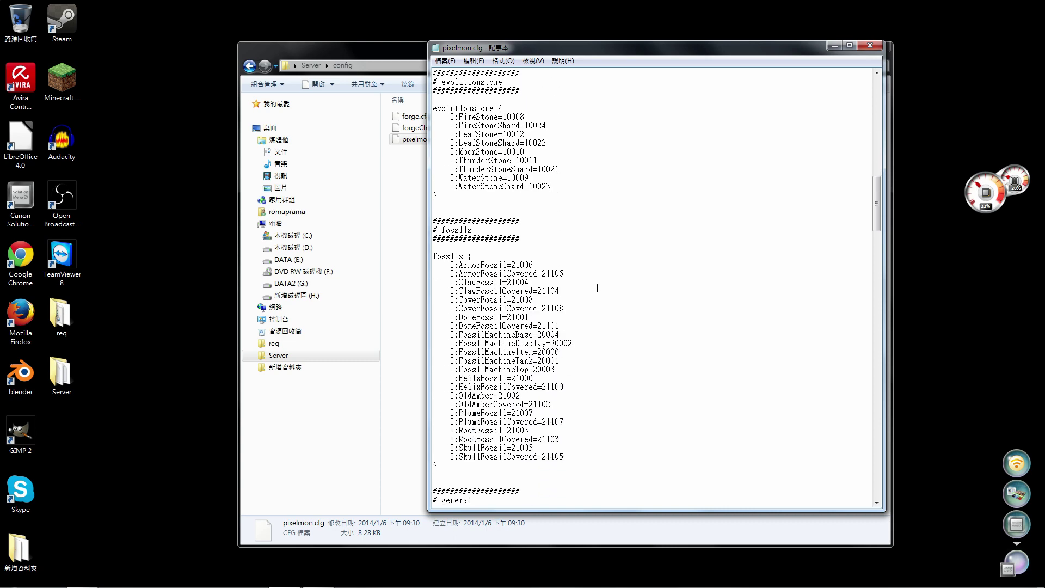
- Place the folder and Notepad windows side by side, review the general settings in pixelmon.cfg and close the file
{"action": "left_click_drag", "start_coordinate": [745, 53], "coordinate": [649, 48]}
{"action": "left_click", "coordinate": [548, 230]}
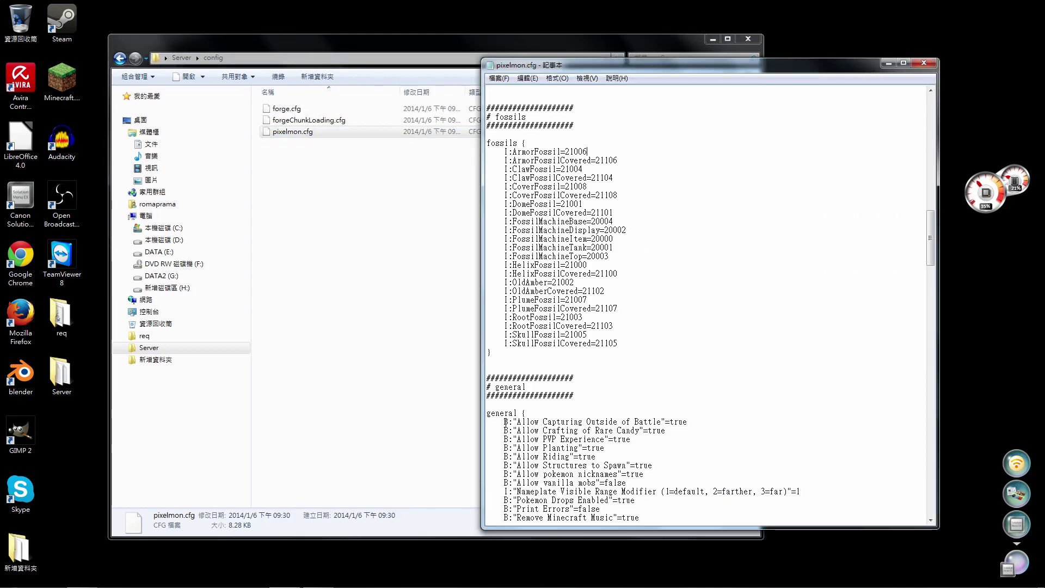
{"action": "scroll", "coordinate": [547, 407], "scroll_direction": "down", "scroll_amount": 10}
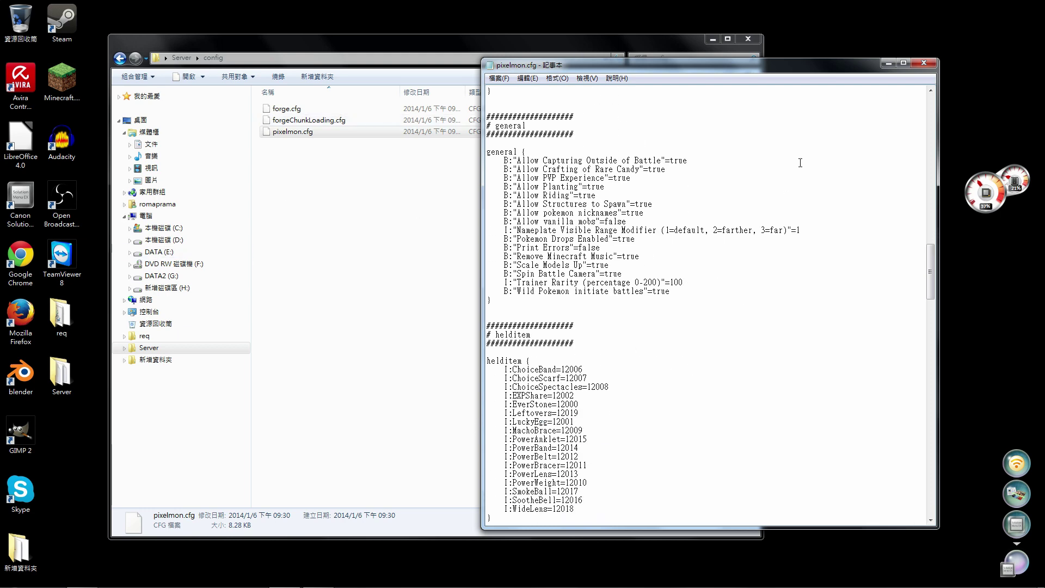
{"action": "left_click", "coordinate": [924, 64]}
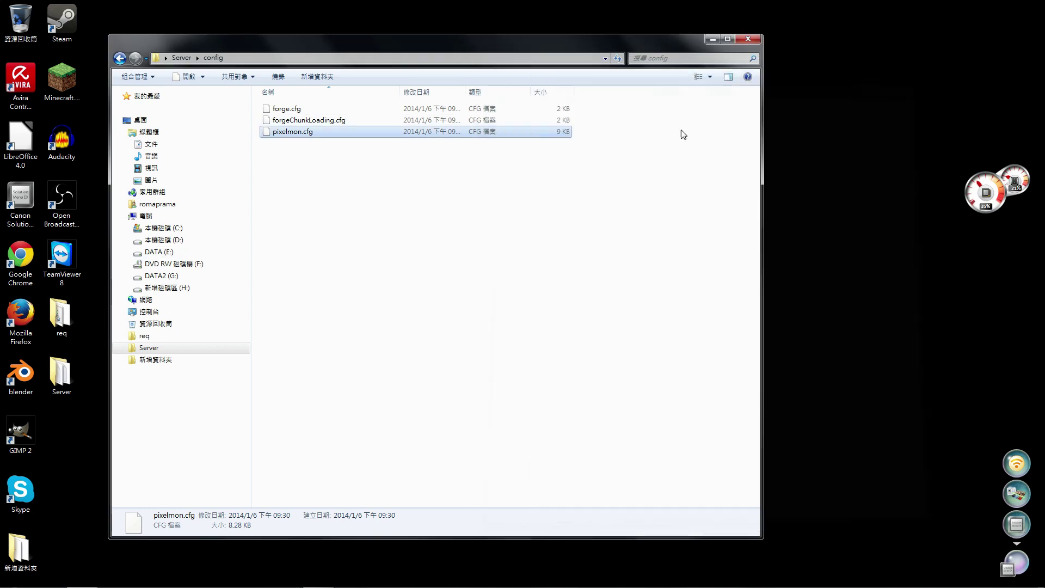
- Go back to the Server folder, reopen its config folder and point out pixelmon.cfg
{"action": "left_click", "coordinate": [181, 57]}
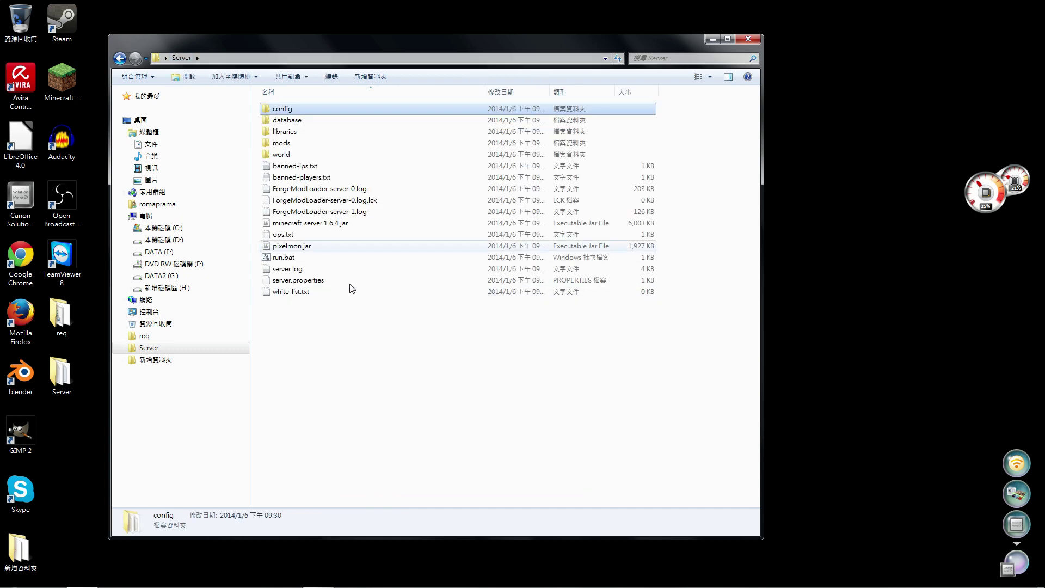
{"action": "double_click", "coordinate": [301, 110]}
{"action": "left_click", "coordinate": [293, 132]}
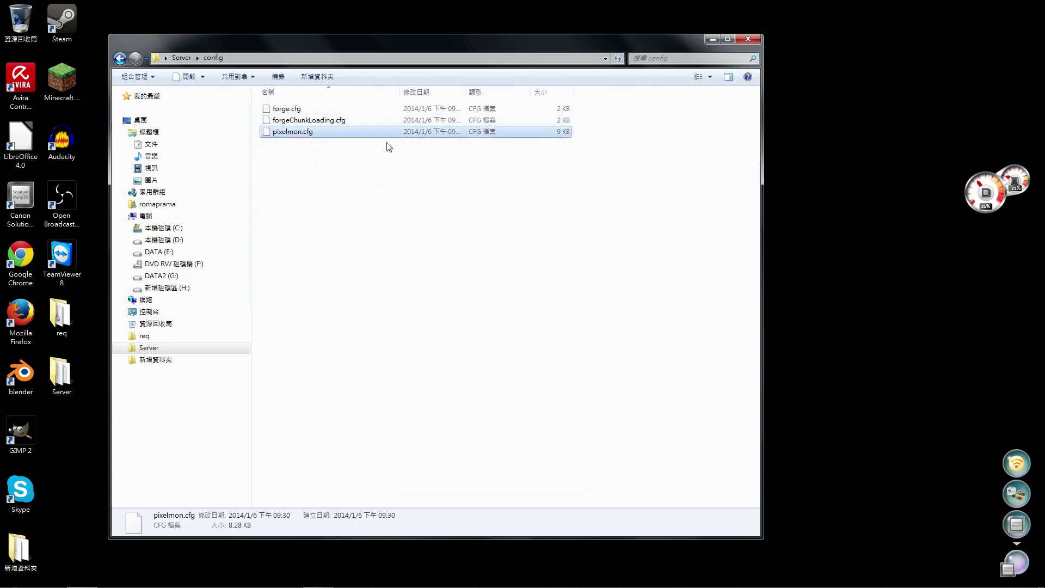
{"action": "left_click_drag", "start_coordinate": [391, 40], "coordinate": [451, 39]}
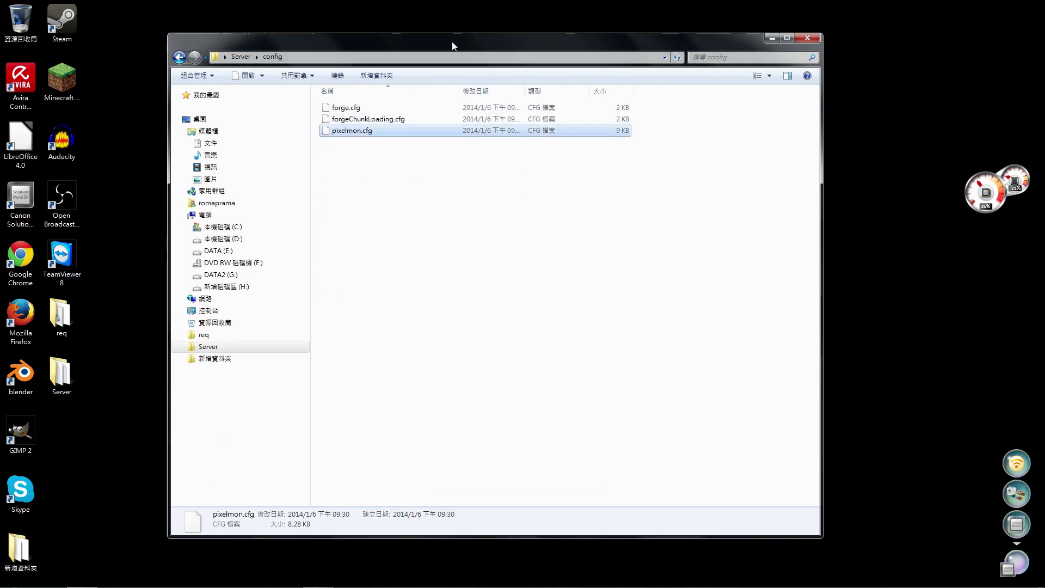
- Copy pixelmon.cfg from the Server folder's config folder
{"action": "right_click", "coordinate": [347, 135]}
{"action": "left_click", "coordinate": [370, 235]}
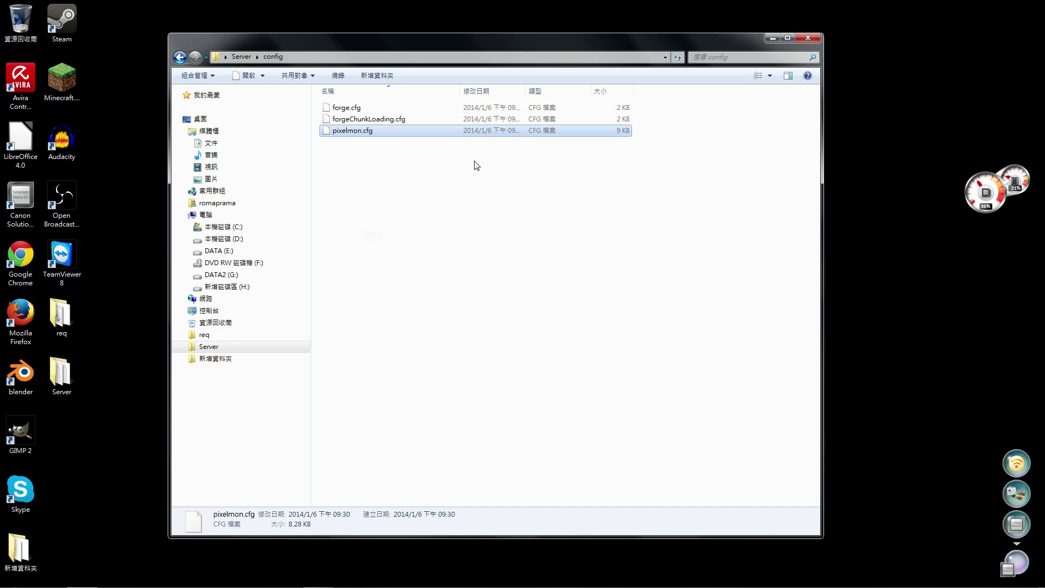
{"action": "left_click", "coordinate": [426, 216]}
{"action": "right_click", "coordinate": [349, 133]}
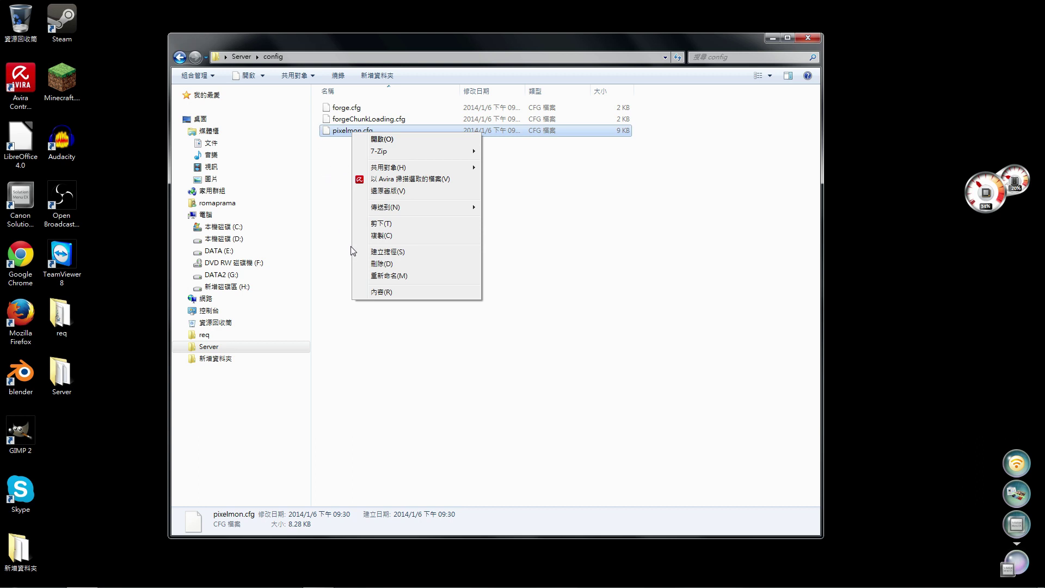
{"action": "left_click", "coordinate": [381, 235]}
{"action": "left_click", "coordinate": [373, 217]}
- Go to %appdata%, open the config folder inside .minecraft and find its pixelmon.cfg
{"action": "left_click", "coordinate": [337, 54]}
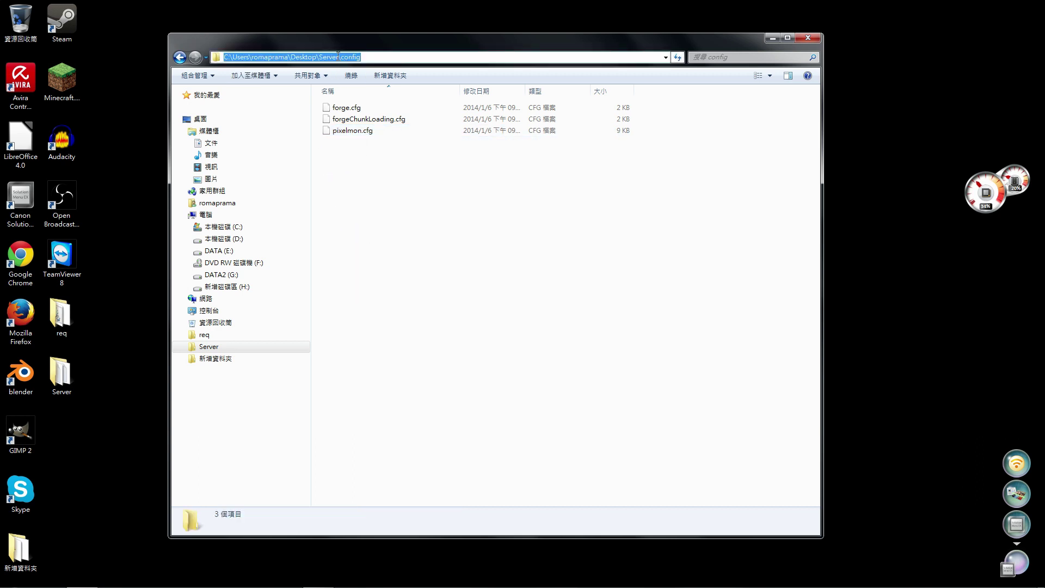
{"action": "type", "text": "%appdata"}
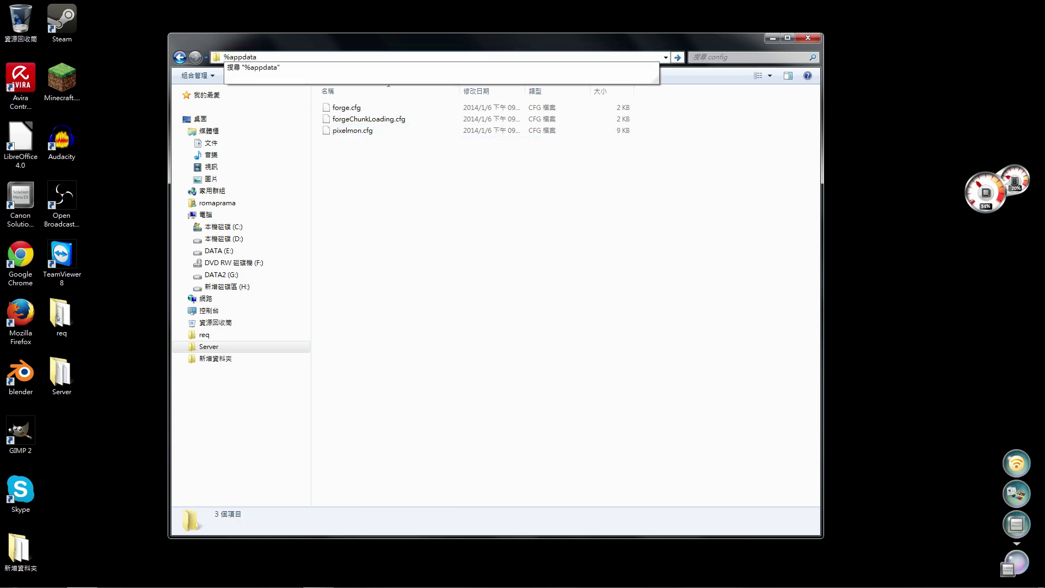
{"action": "type", "text": "%"}
{"action": "key", "text": "Return"}
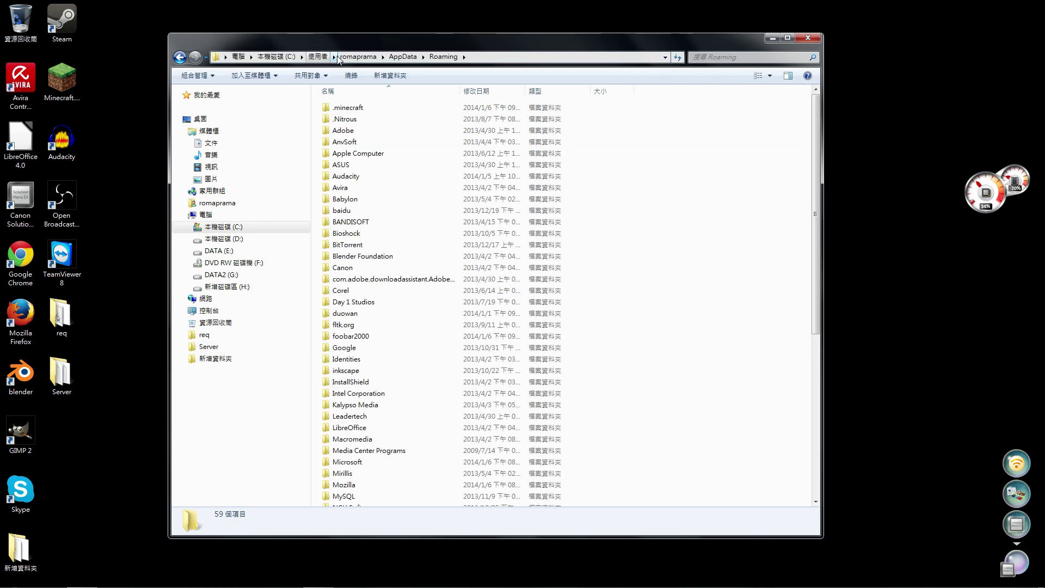
{"action": "double_click", "coordinate": [344, 107]}
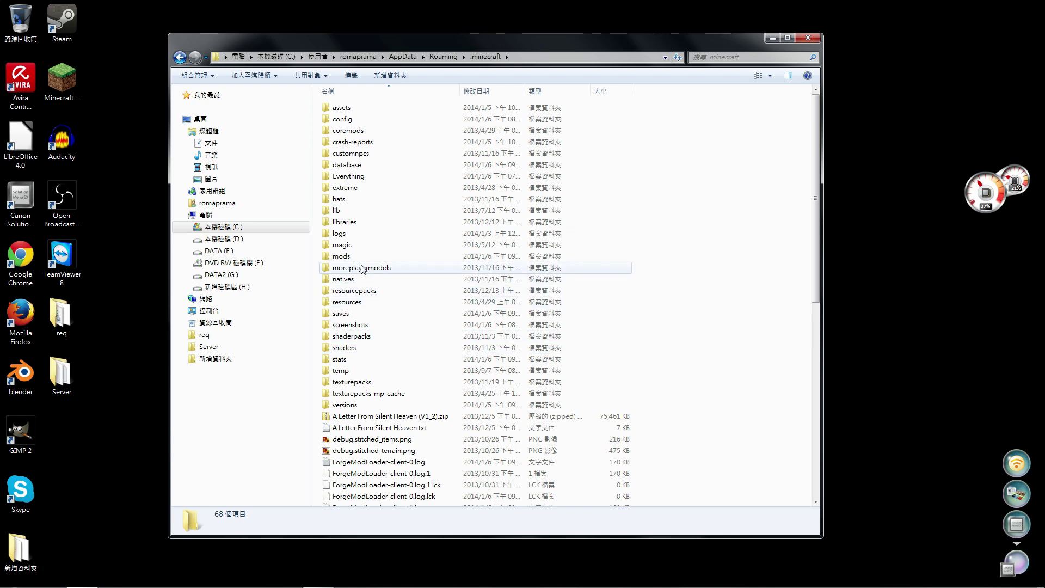
{"action": "double_click", "coordinate": [346, 119]}
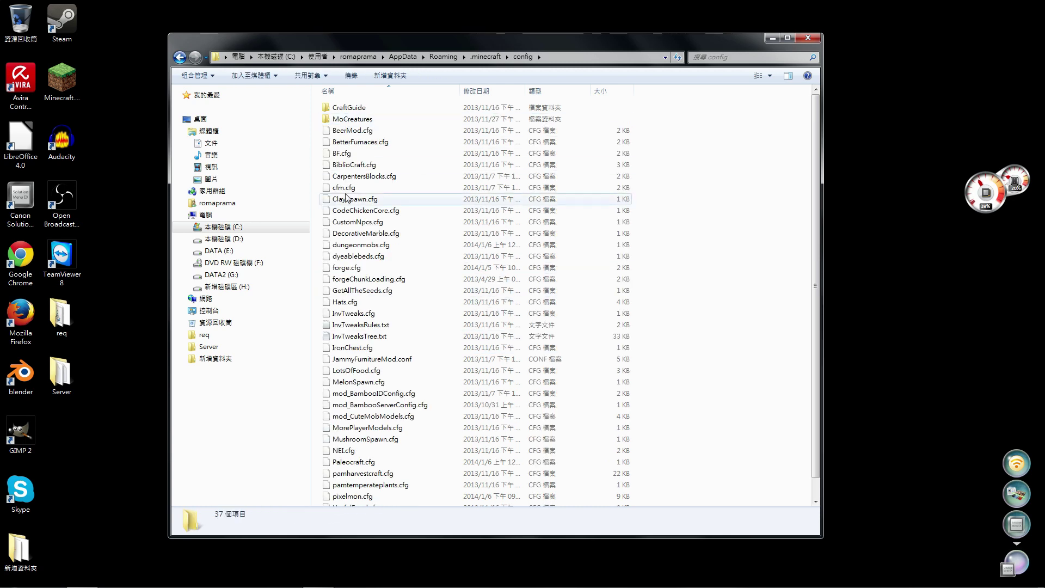
{"action": "scroll", "coordinate": [547, 283], "scroll_direction": "down", "scroll_amount": 1}
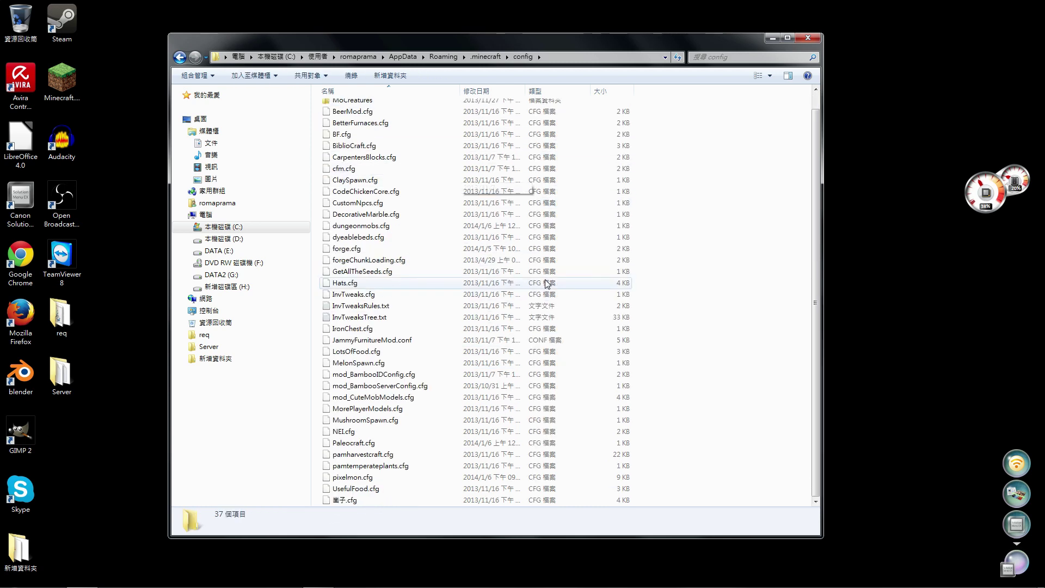
- Try to paste the copied pixelmon.cfg over the one in the .minecraft config folder
{"action": "left_click", "coordinate": [358, 478]}
{"action": "left_click", "coordinate": [760, 425]}
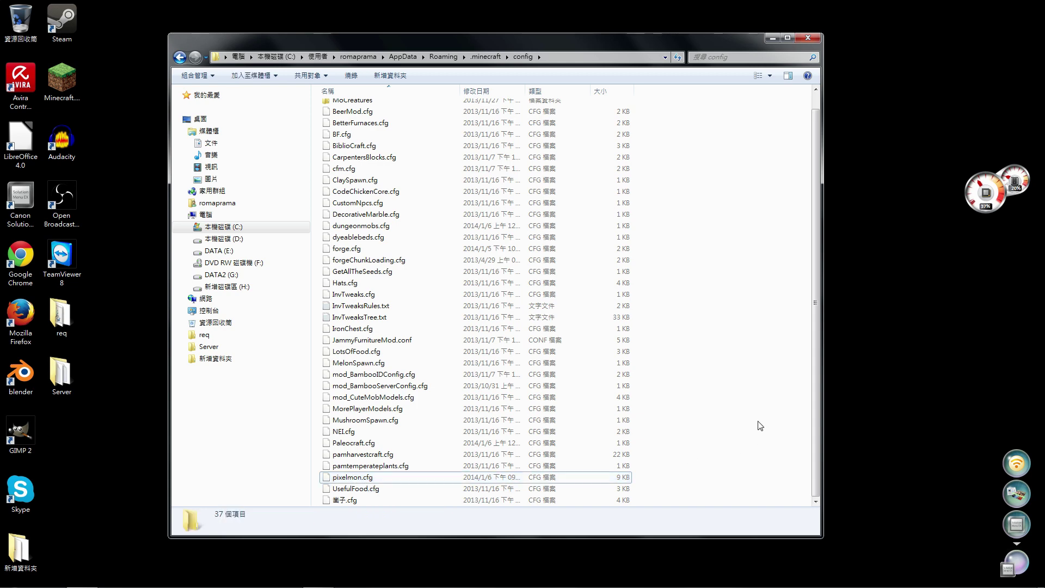
{"action": "key", "text": "ctrl+v"}
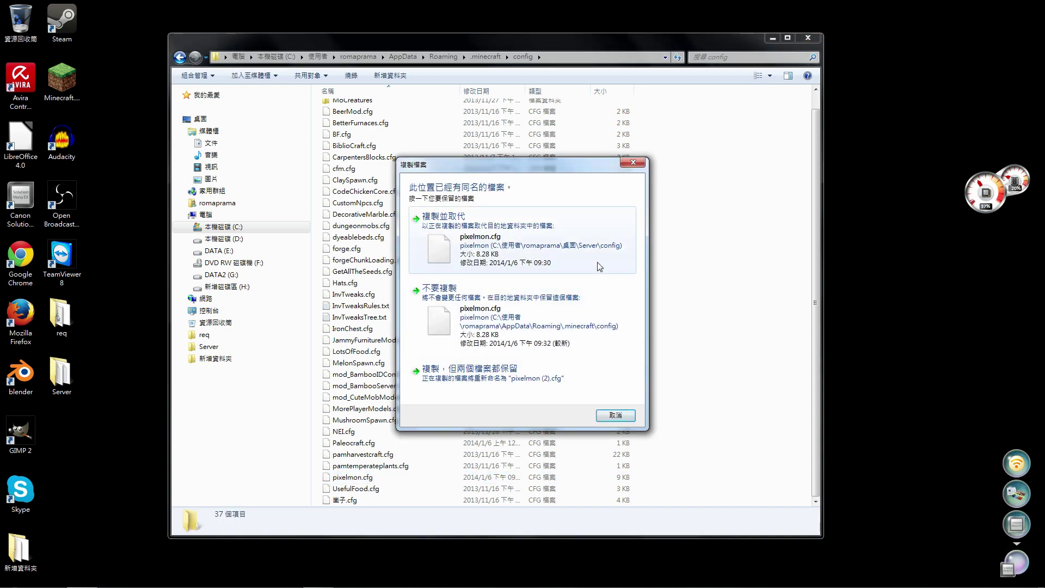
{"action": "left_click", "coordinate": [615, 415]}
- Close the .minecraft config folder window and try to launch Minecraft.exe from the desktop
{"action": "mouse_move", "coordinate": [675, 48]}
{"action": "left_mouse_down"}
{"action": "mouse_move", "coordinate": [702, 57]}
{"action": "mouse_move", "coordinate": [685, 58]}
{"action": "left_mouse_up"}
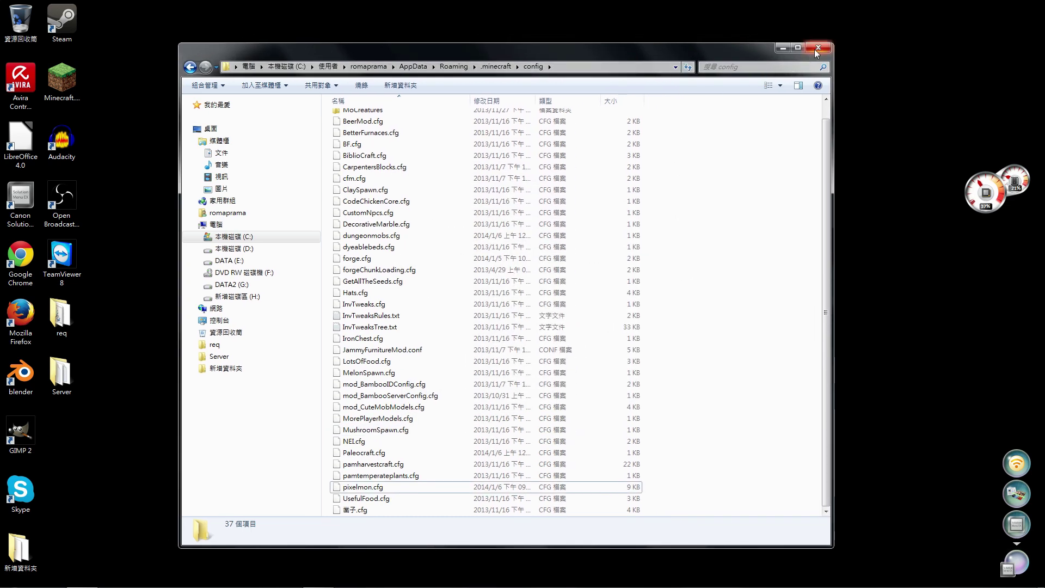
{"action": "left_click", "coordinate": [817, 49]}
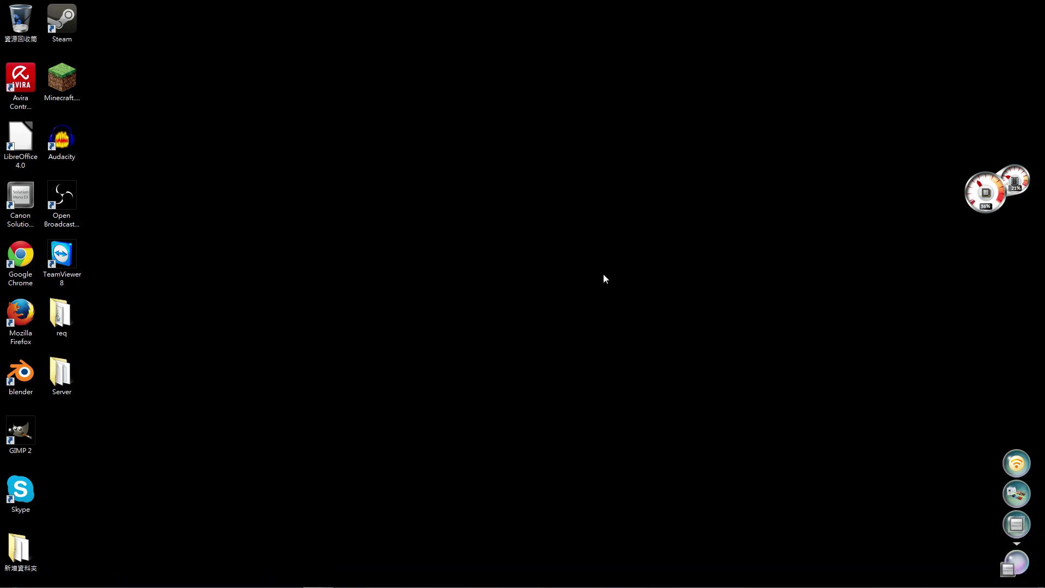
{"action": "double_click", "coordinate": [65, 80]}
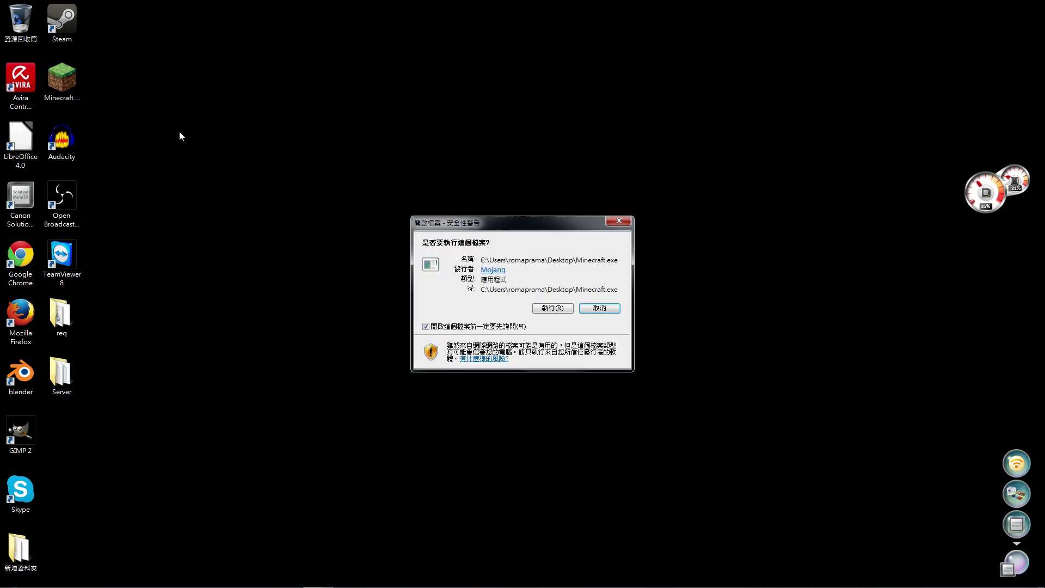
{"action": "left_click", "coordinate": [587, 310]}
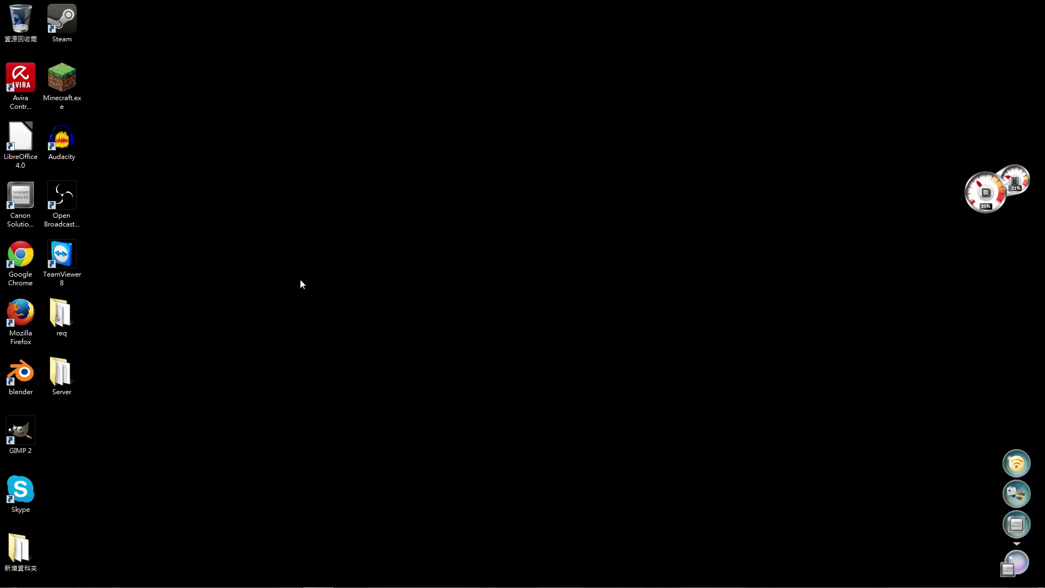